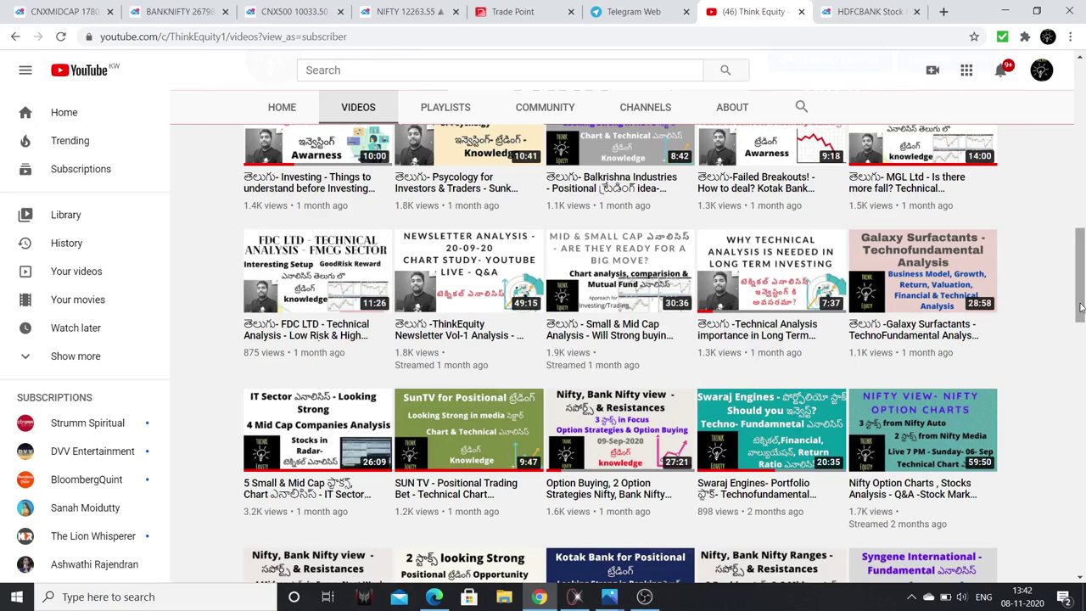
# Step: Scroll the Think Equity videos page back to the top and return to the Nifty 50 chart tab
pyautogui.moveTo(1081, 307); pyautogui.dragTo(1081, 161)
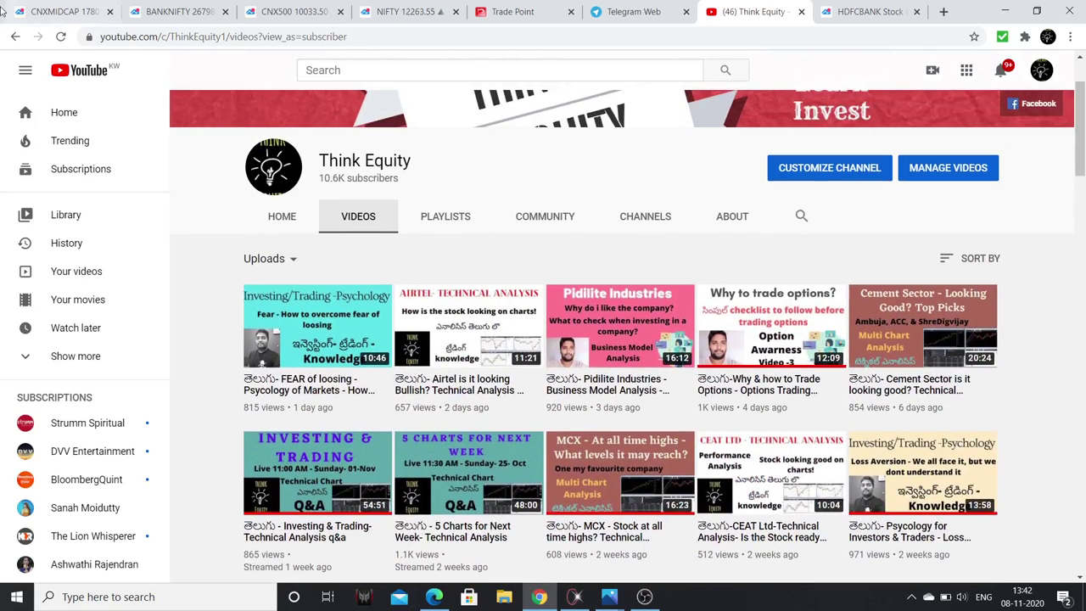
pyautogui.click(407, 12)
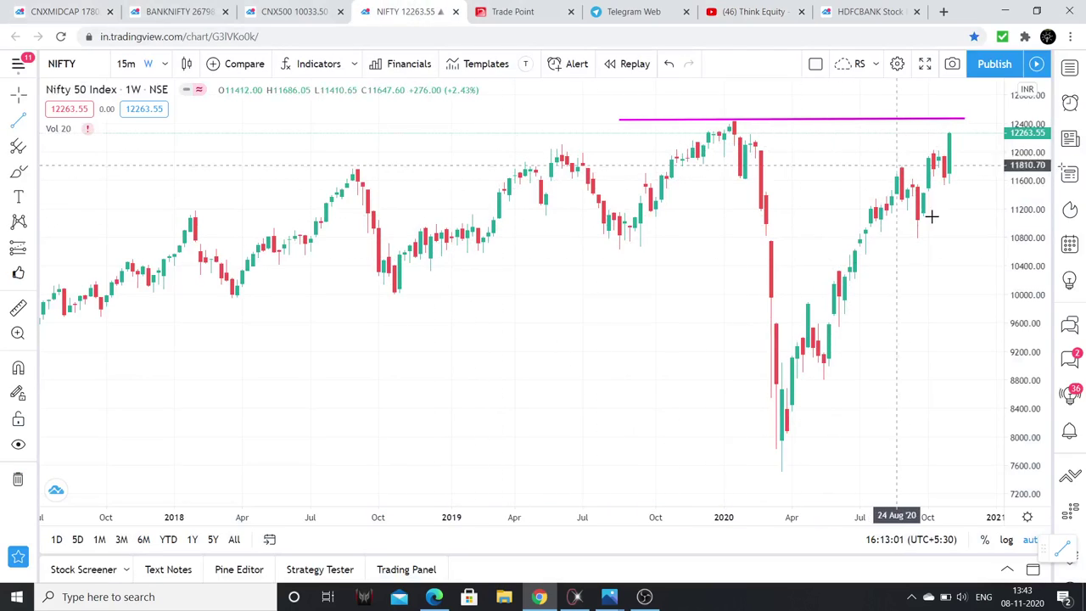
# Step: Select and deselect the magenta resistance line on the Nifty 50 chart to inspect it
pyautogui.click(963, 120)
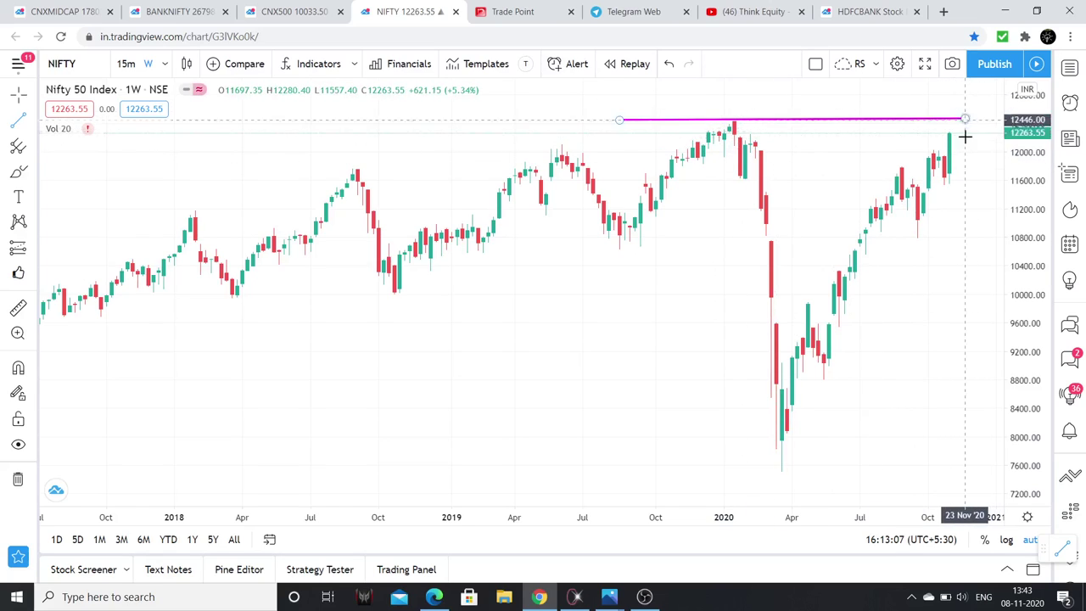
pyautogui.click(965, 137)
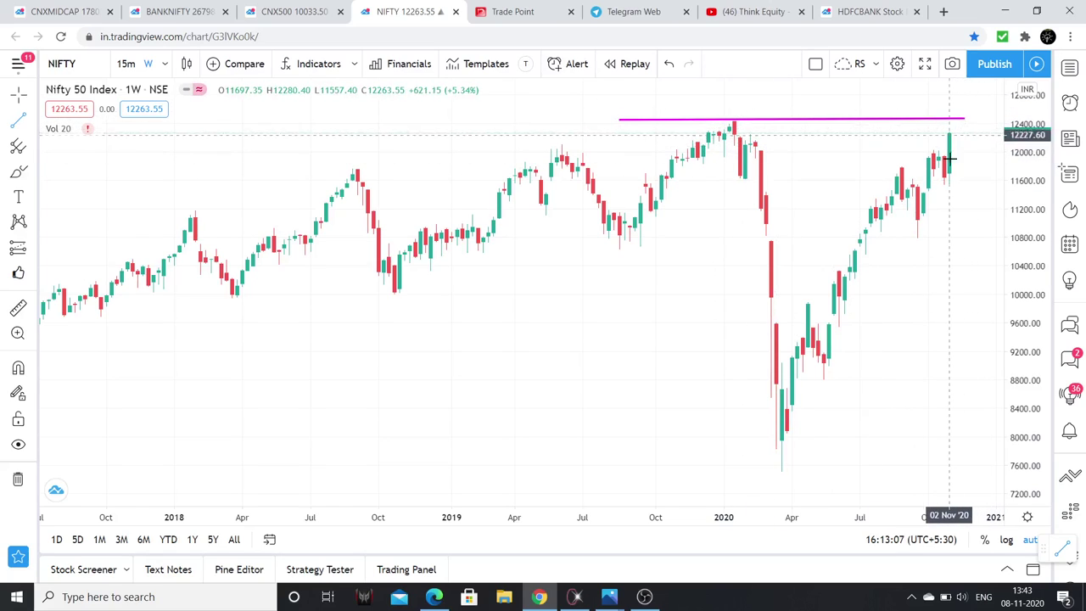
pyautogui.click(935, 120)
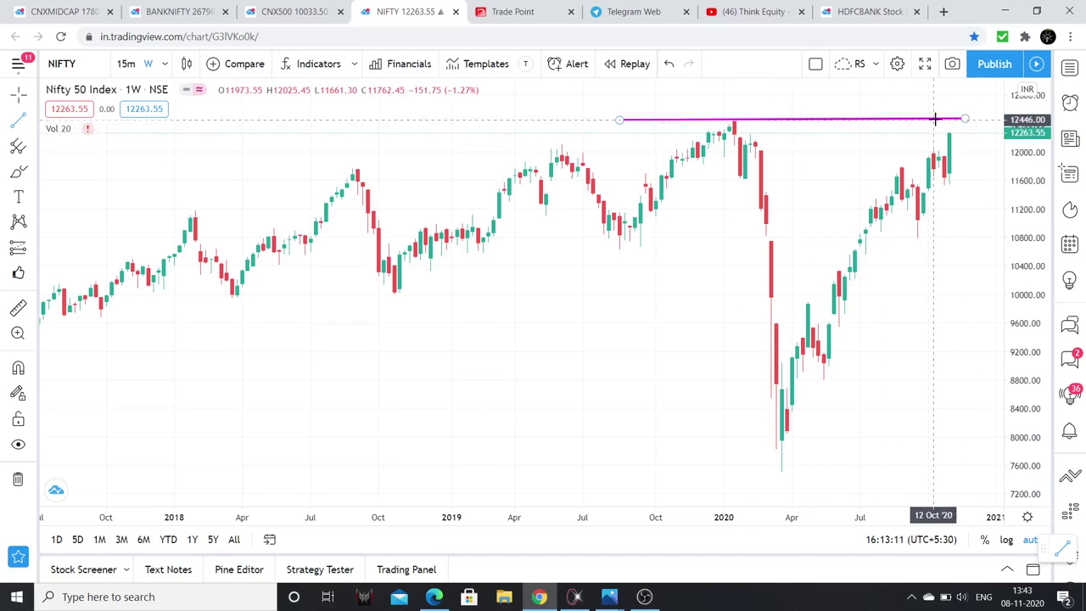
pyautogui.click(855, 142)
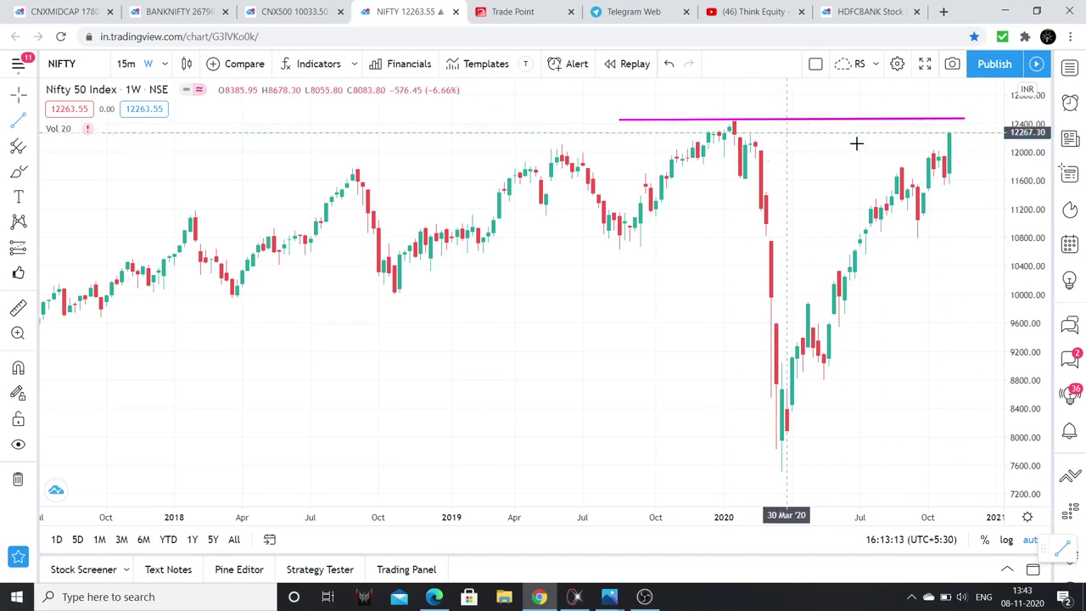
# Step: Review the Nifty 500, Nifty Bank and Midcap 100 charts, then bring up TradePoint's point-and-figure charts
pyautogui.click(289, 10)
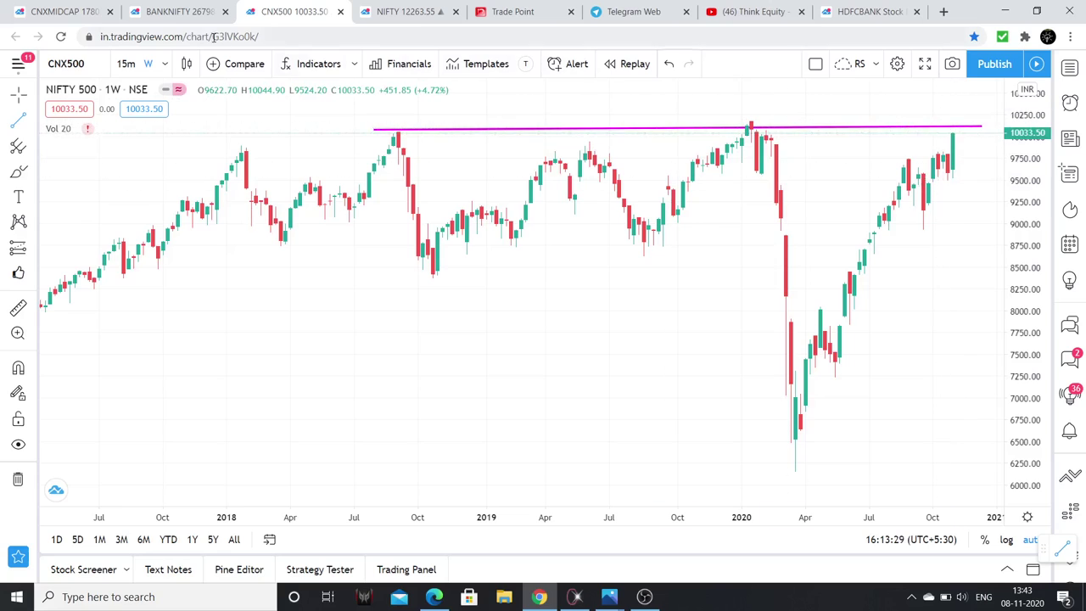
pyautogui.click(194, 8)
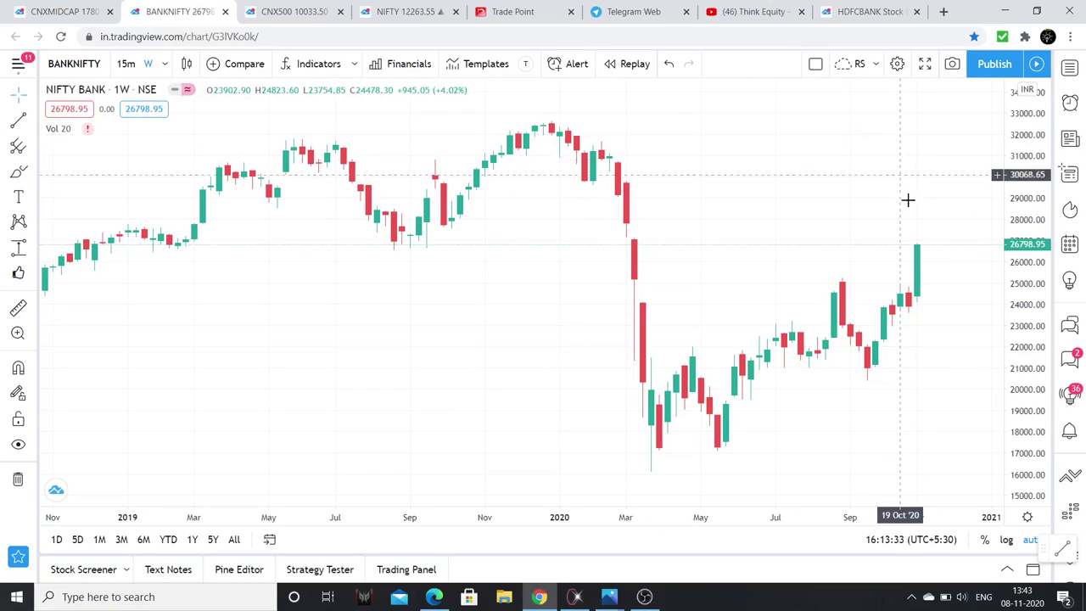
pyautogui.hotkey('ctrl', 'shift', 'Tab')
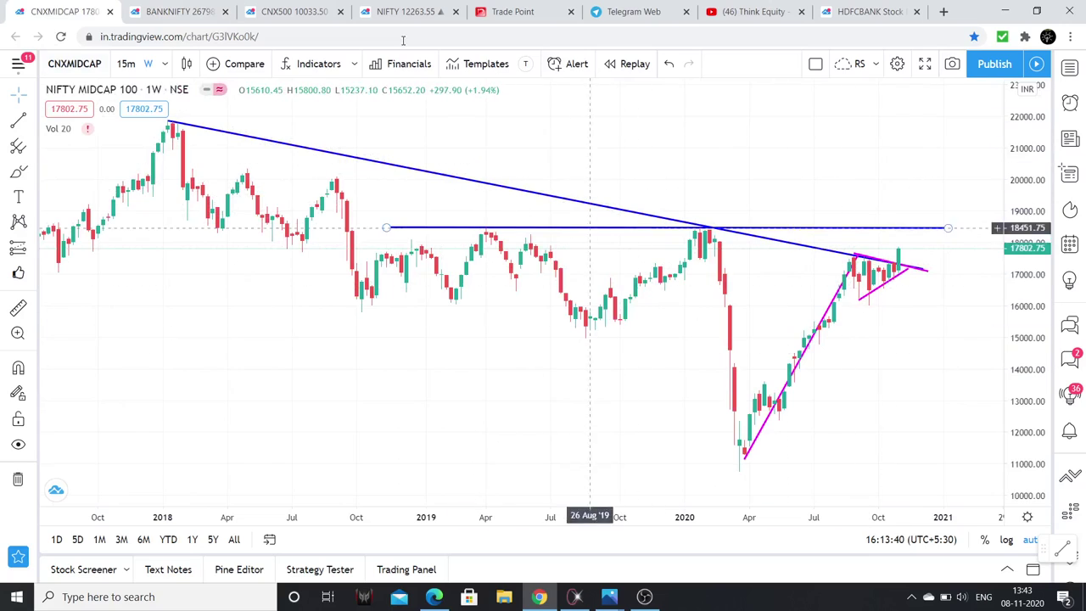
pyautogui.click(578, 597)
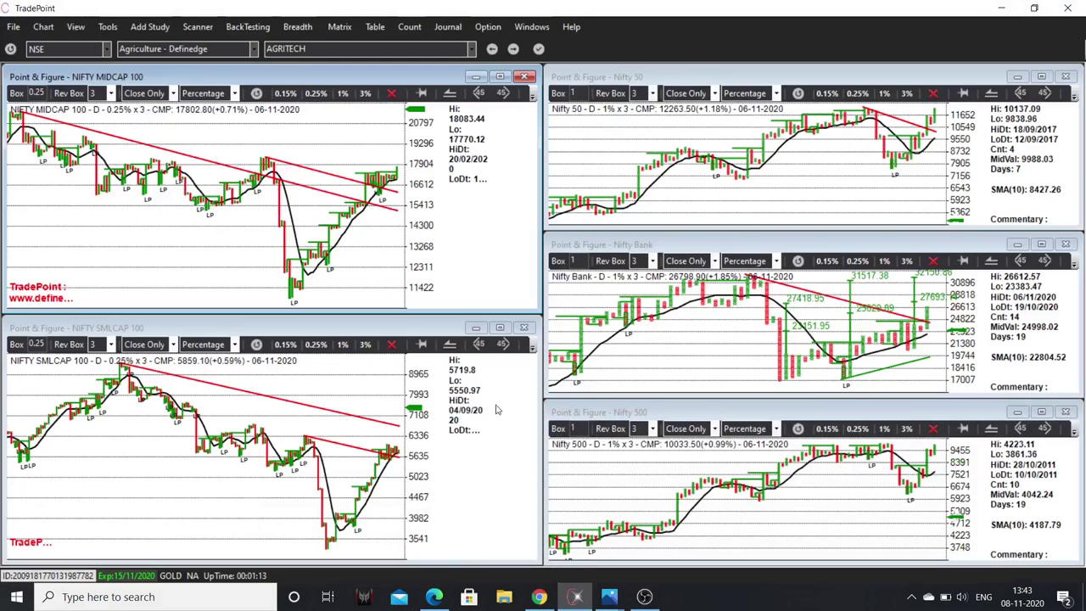
# Step: Return from TradePoint to the TradingView Nifty Midcap 100 weekly chart
pyautogui.click(539, 598)
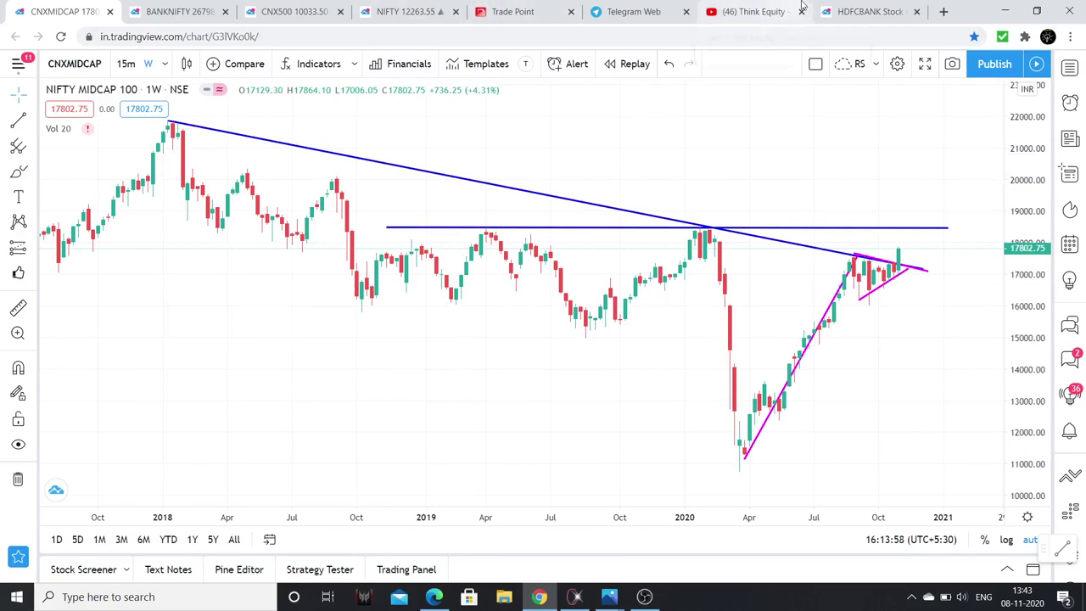
# Step: Open HDFC Bank's full chart in a new tab and measure a 22.41% price range on Nifty Bank
pyautogui.click(857, 13)
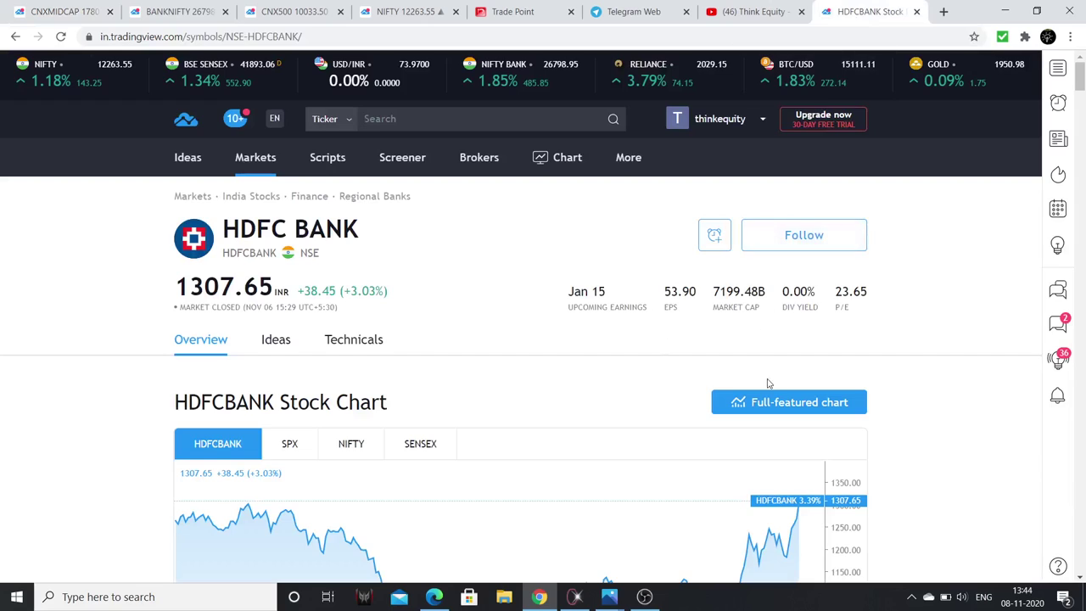
pyautogui.click(806, 405)
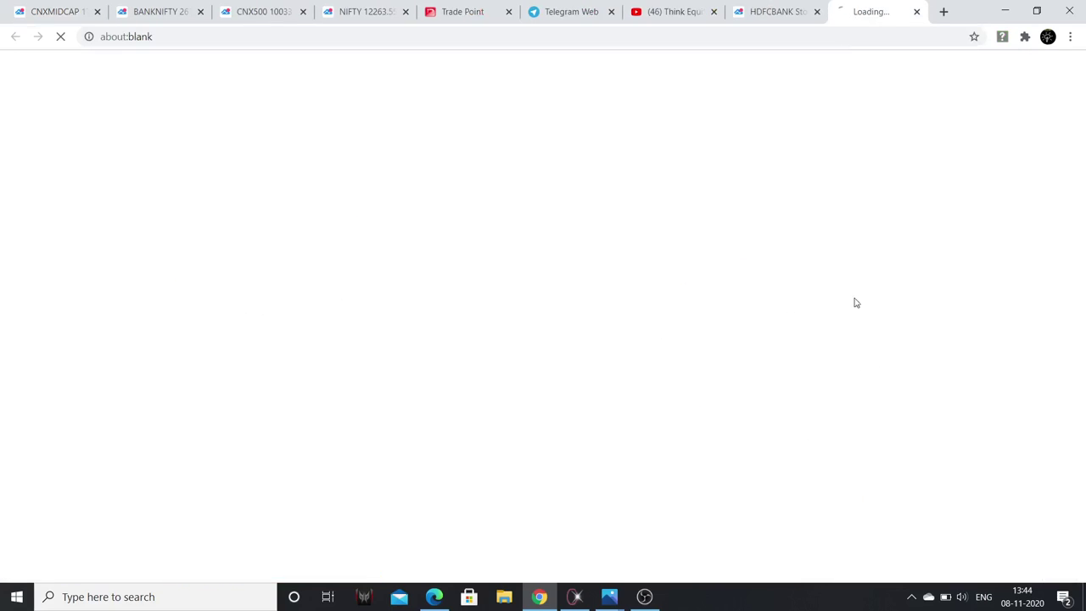
pyautogui.click(166, 11)
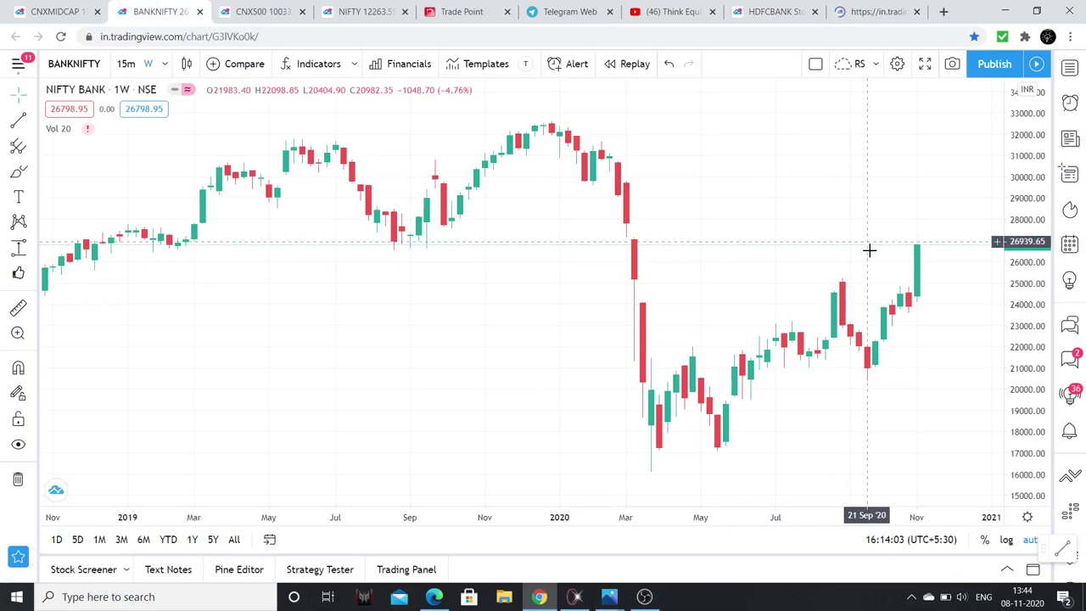
pyautogui.click(898, 247)
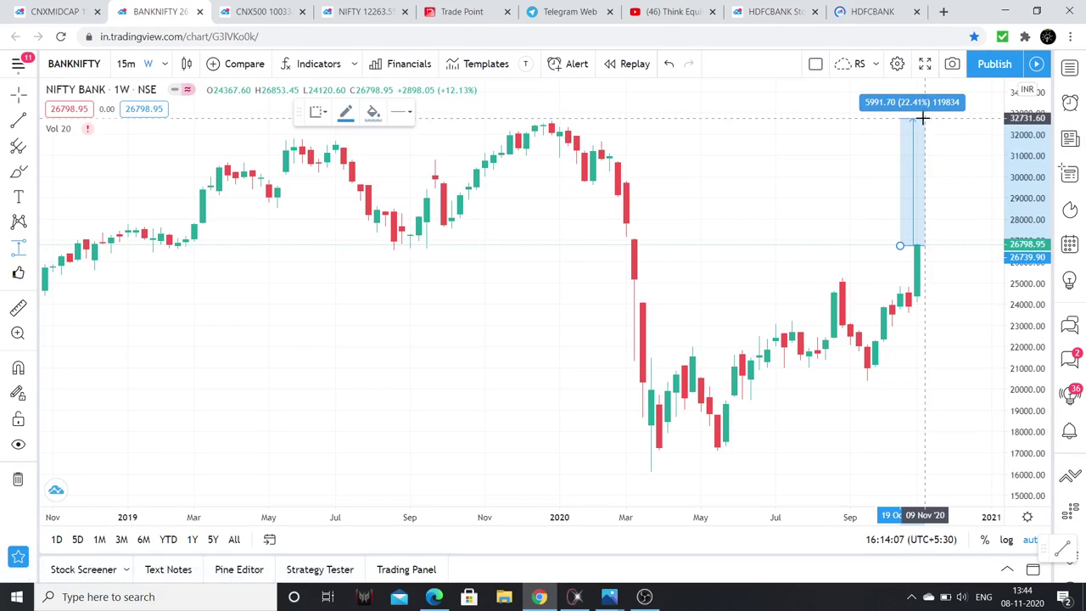
pyautogui.click(923, 119)
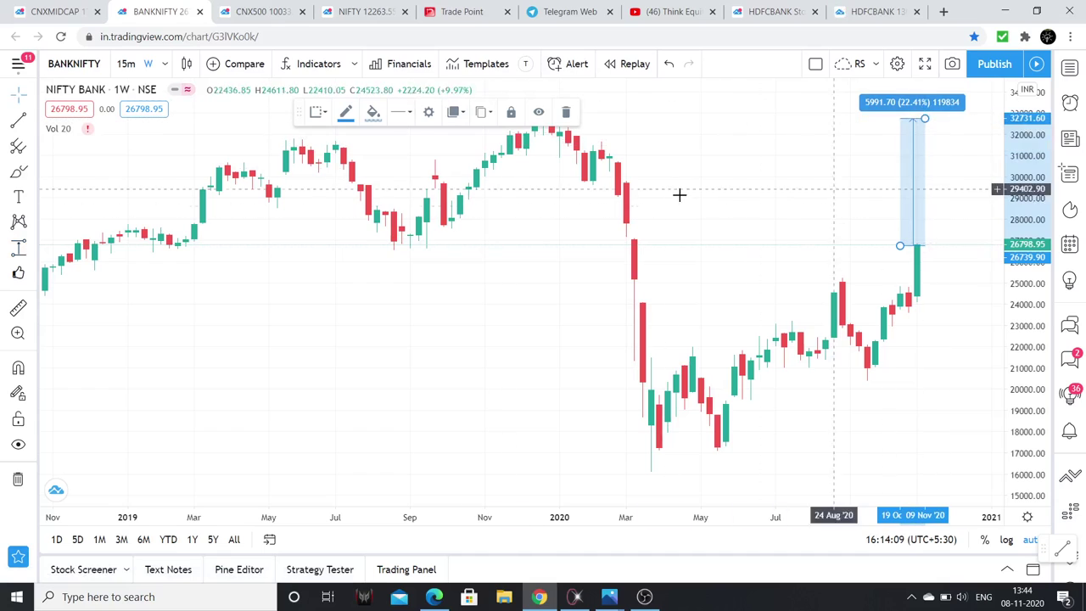
# Step: On the HDFC Bank chart, remove the 5EMA indicator and switch to weekly candles
pyautogui.click(883, 11)
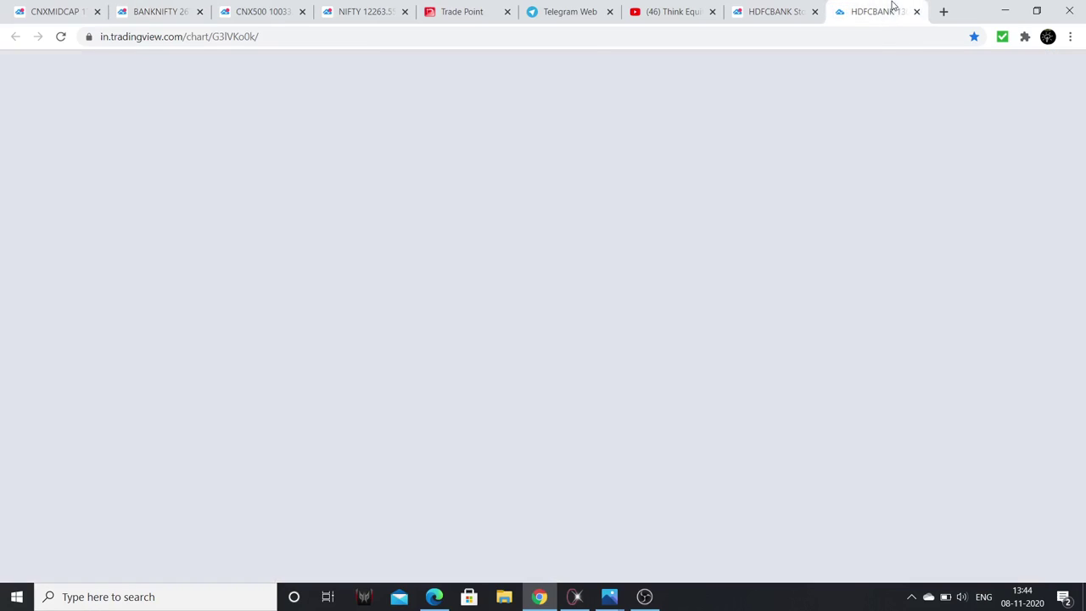
pyautogui.click(780, 165)
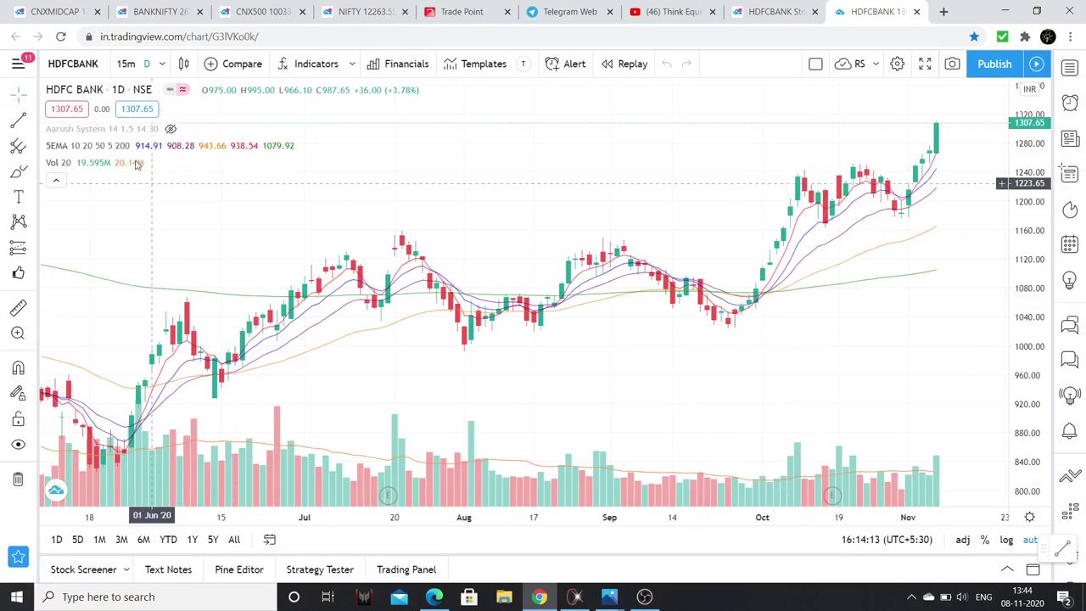
pyautogui.click(201, 146)
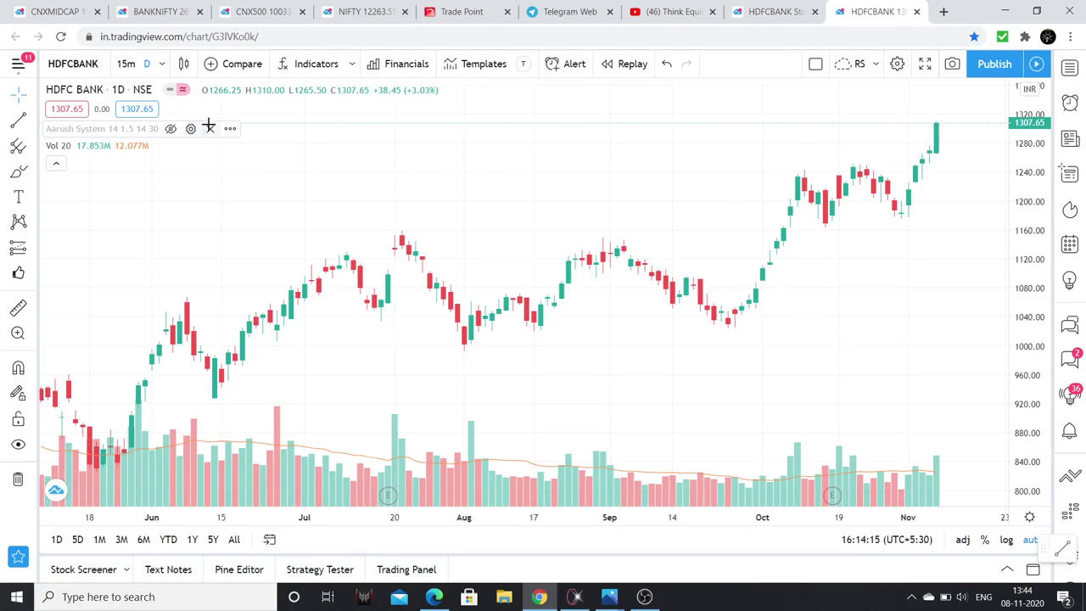
pyautogui.click(162, 64)
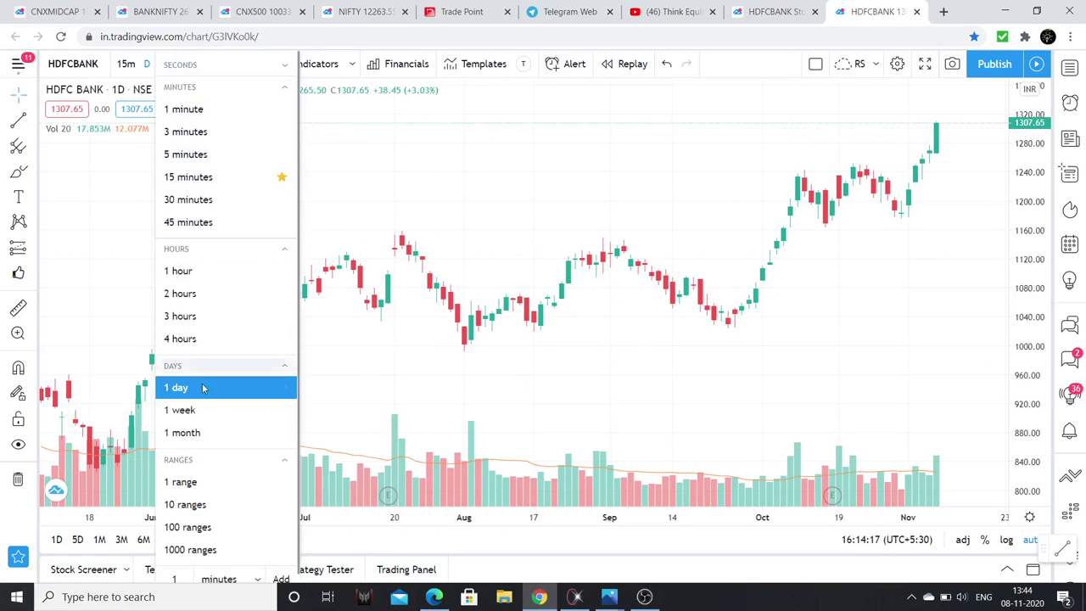
pyautogui.click(205, 413)
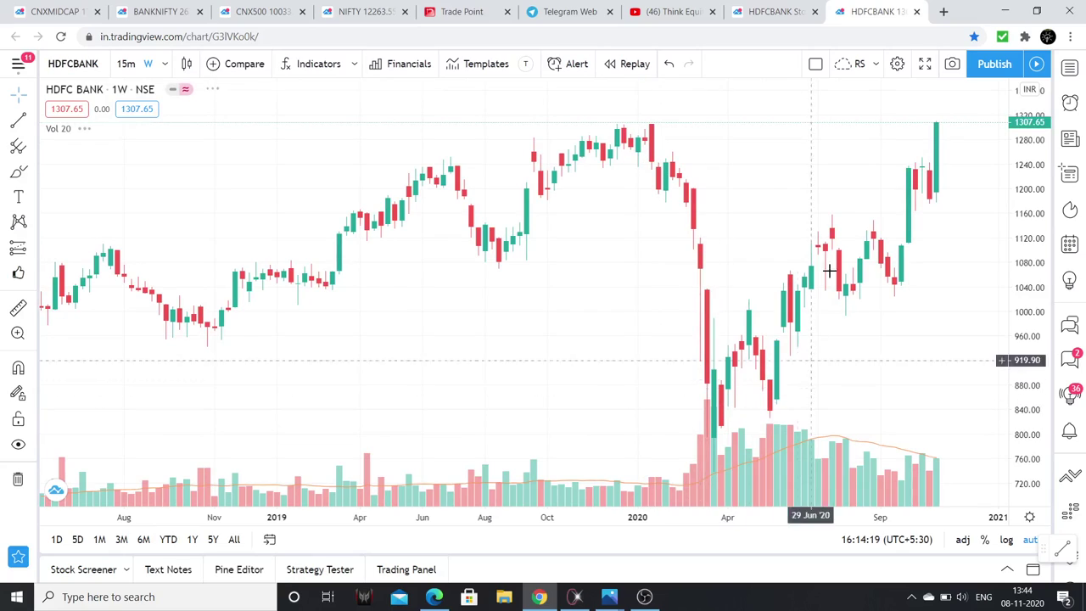
pyautogui.scroll(-3, 789, 284)
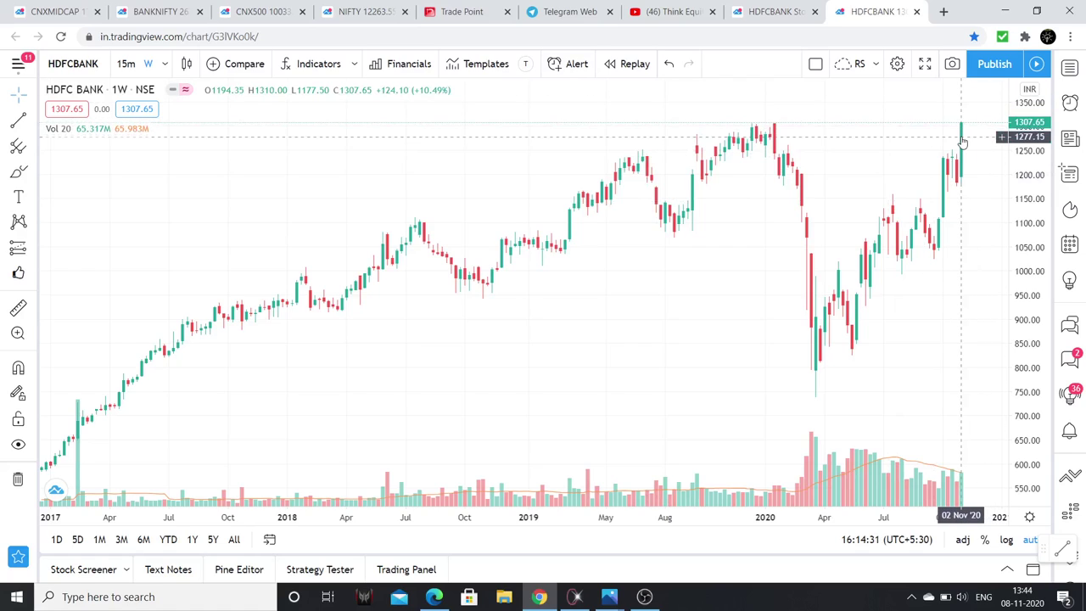
# Step: Load the NSE KOTAKBANK chart via a KOTAK search, close the promo, and shift history left
pyautogui.click(61, 68)
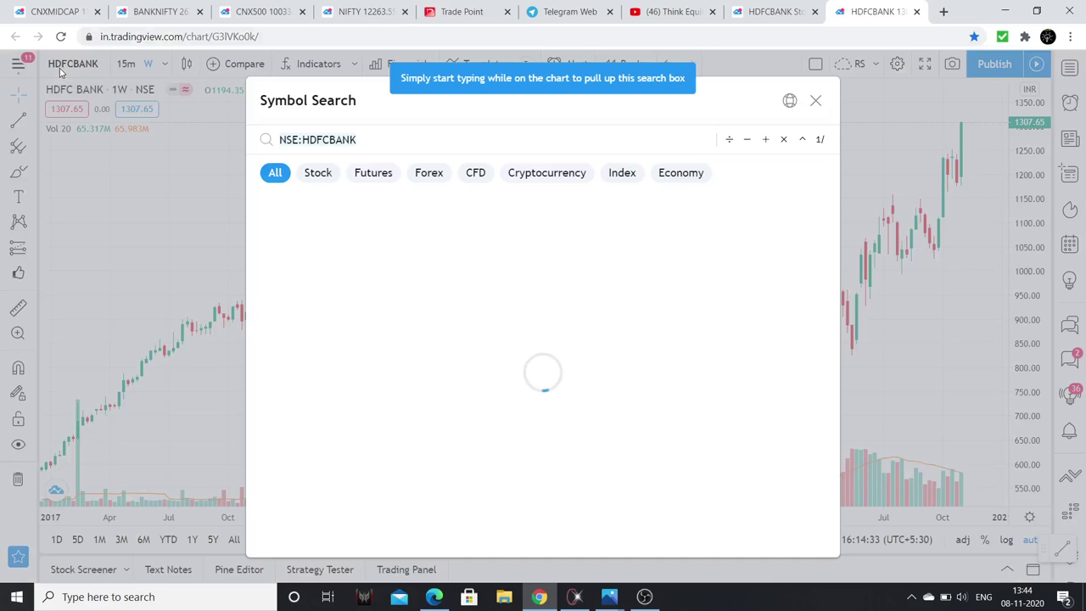
pyautogui.write('K')
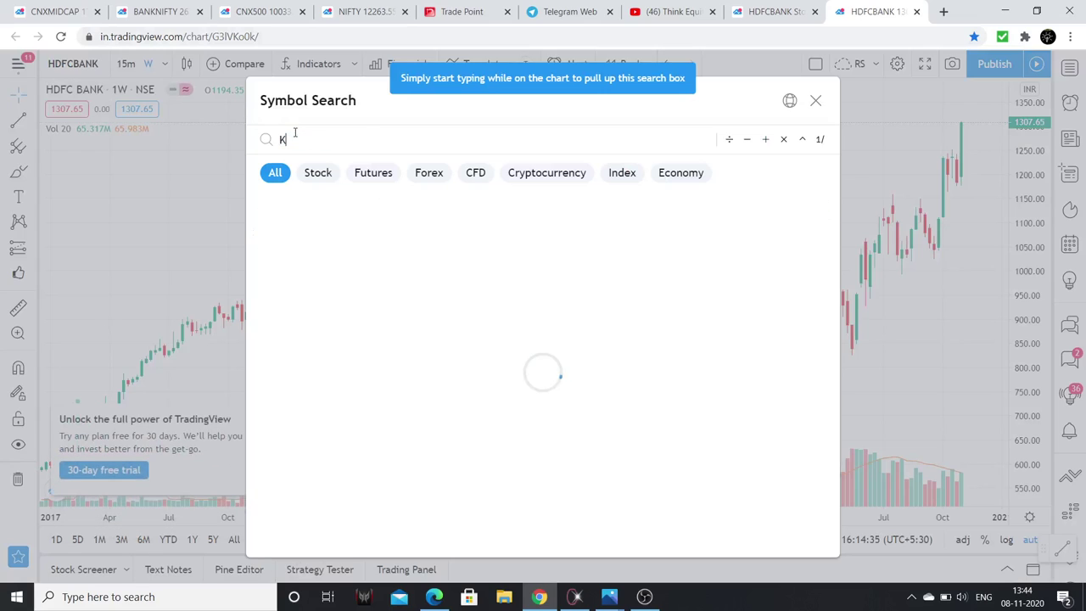
pyautogui.write('OTAK')
pyautogui.click(423, 202)
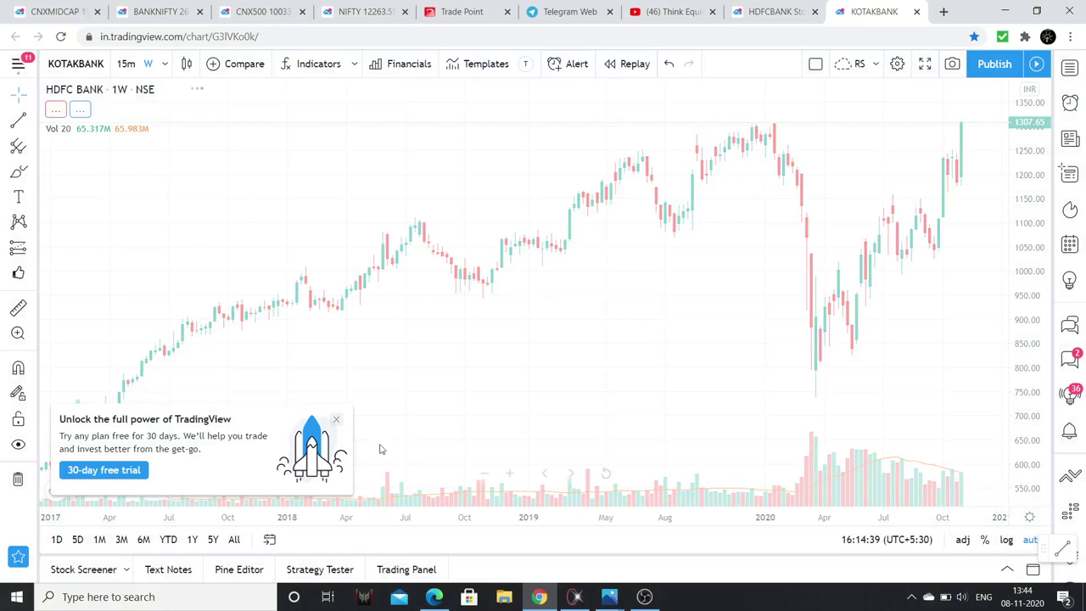
pyautogui.click(337, 423)
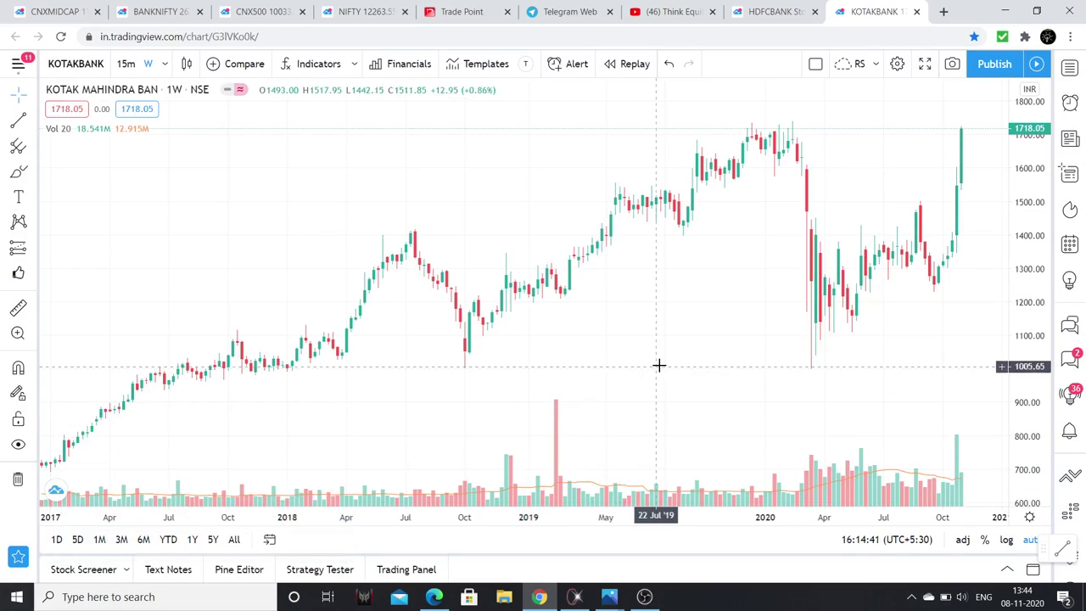
pyautogui.moveTo(659, 364); pyautogui.dragTo(541, 392)
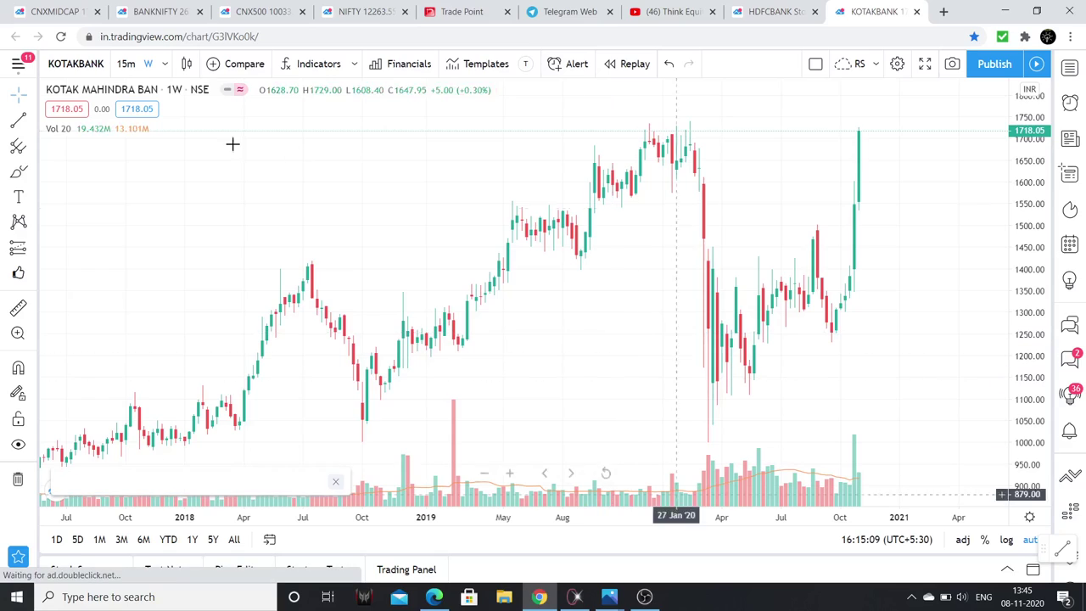
# Step: Load the RBL Bank chart, dismiss the ads, hide the volume indicator and zoom out
pyautogui.click(76, 64)
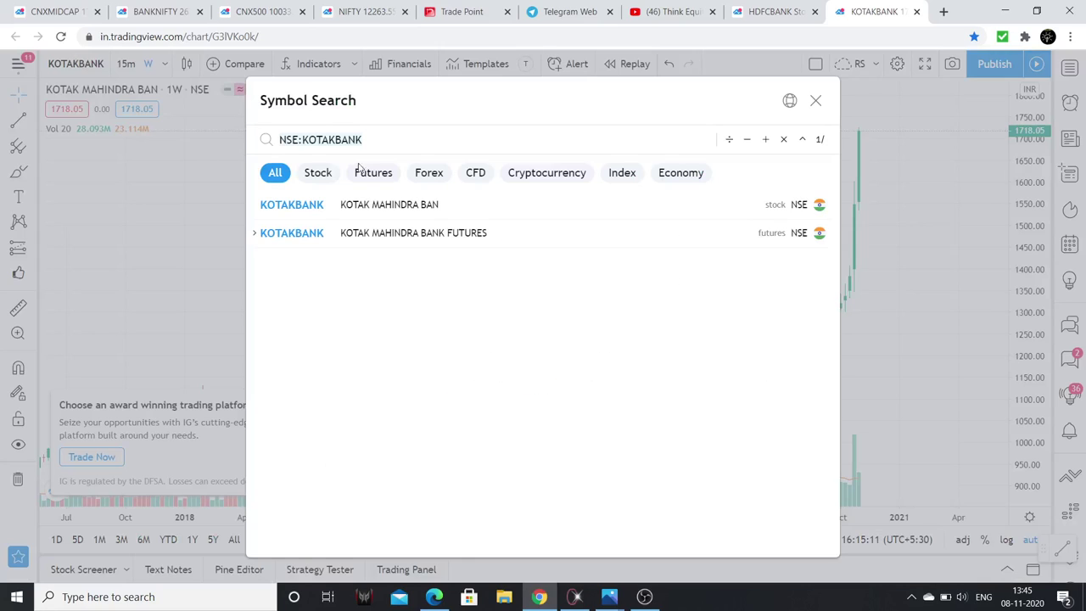
pyautogui.write('RBL')
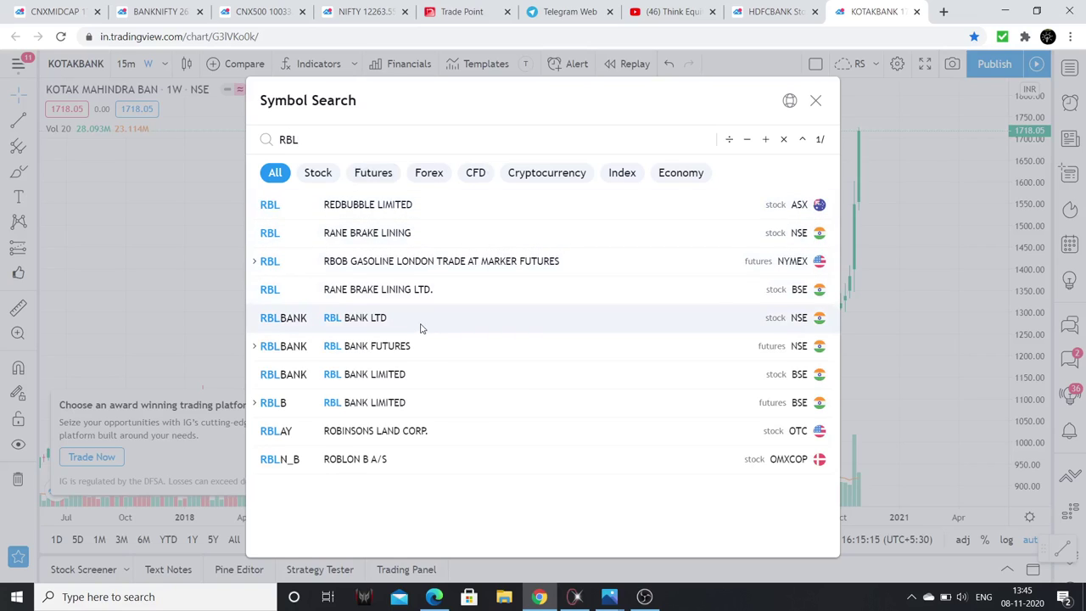
pyautogui.click(420, 329)
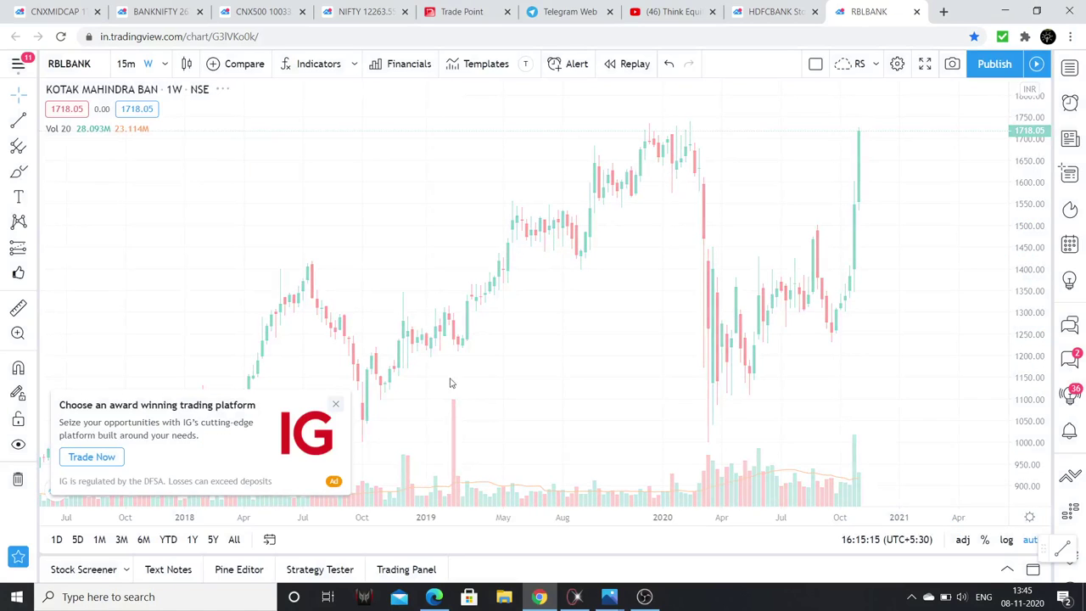
pyautogui.click(339, 408)
pyautogui.click(779, 172)
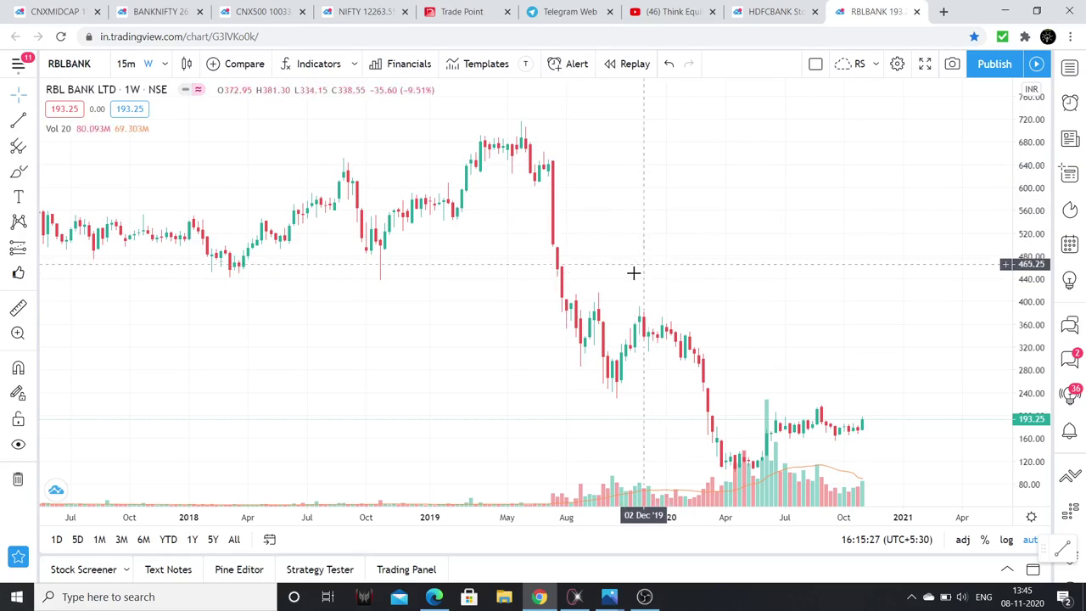
pyautogui.click(84, 128)
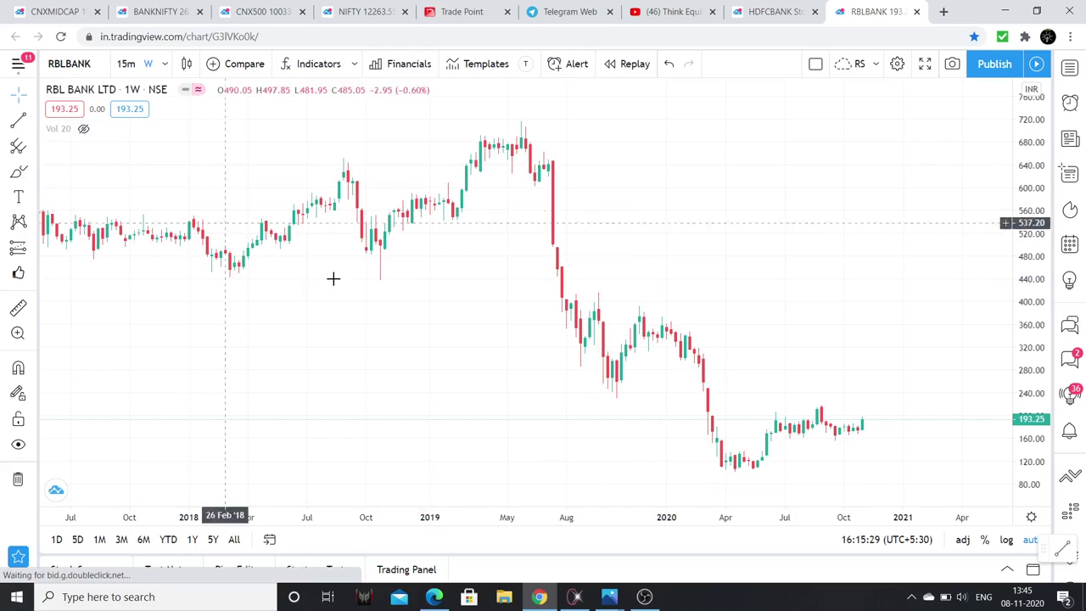
pyautogui.scroll(-2, 546, 150)
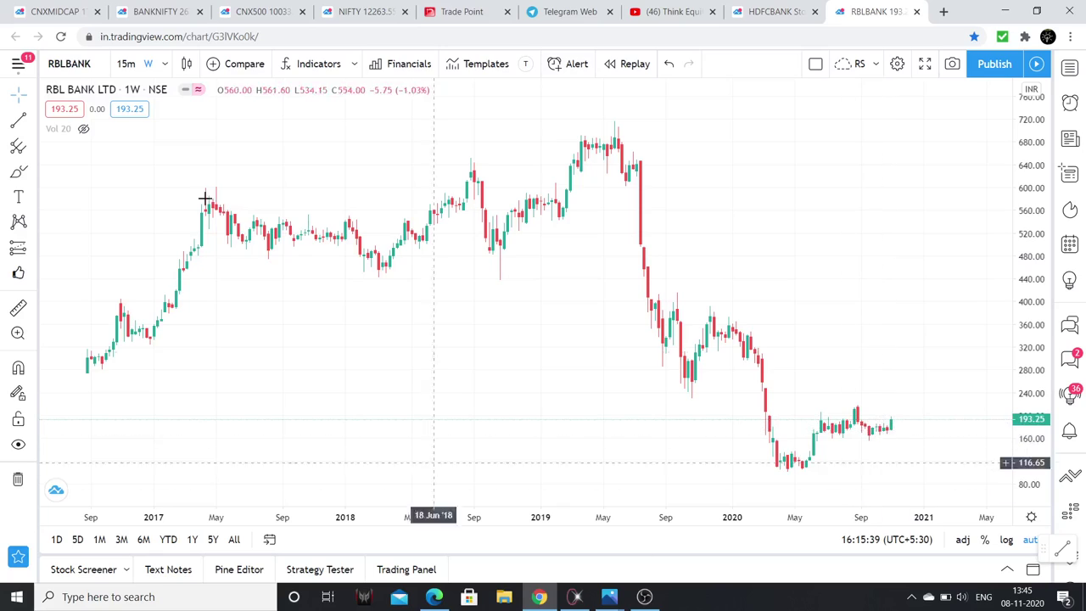
# Step: Search KARANA and switch the chart to Karnataka Bank (KTKBANK)
pyautogui.click(73, 68)
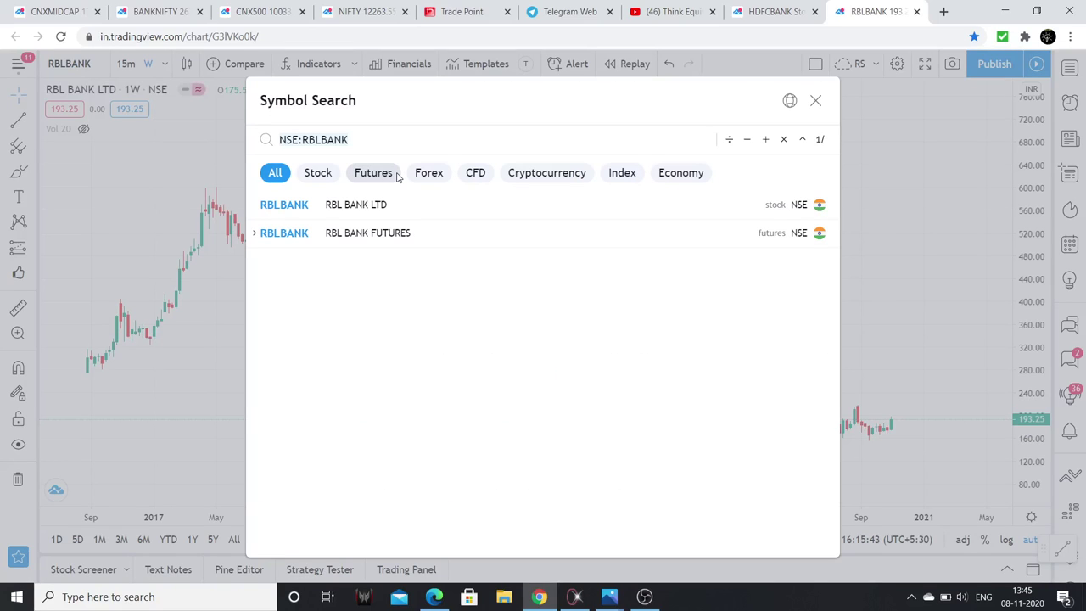
pyautogui.write('KA')
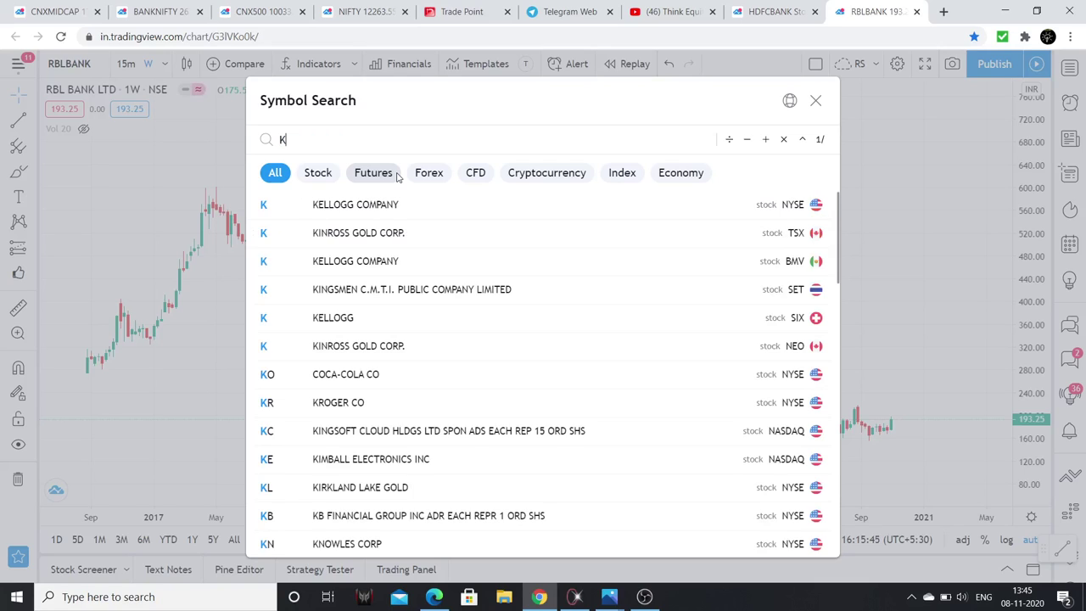
pyautogui.write('RA')
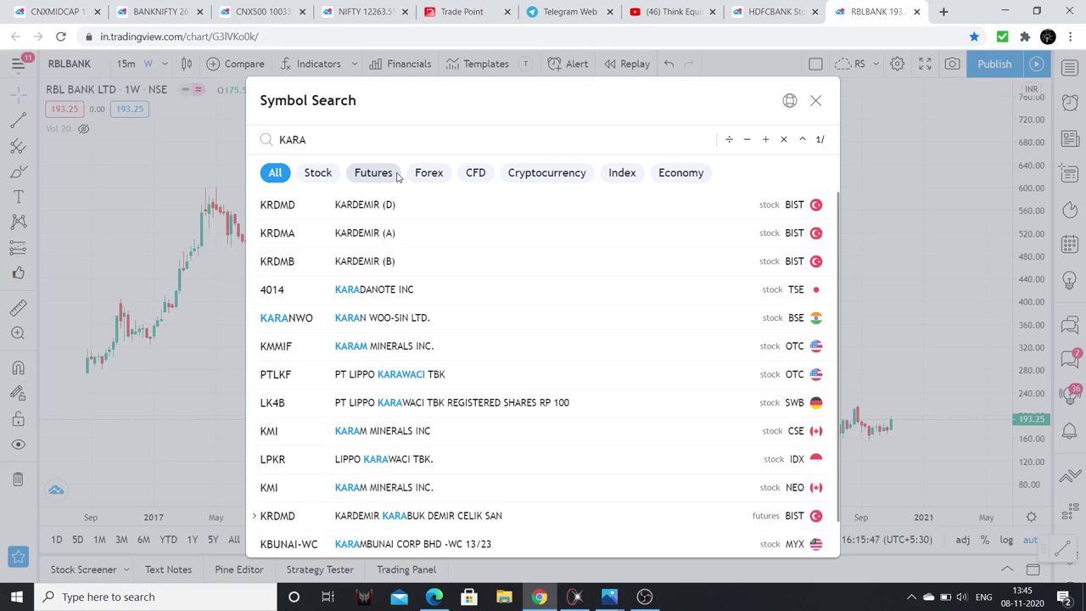
pyautogui.press('BackSpace')
pyautogui.write('NA')
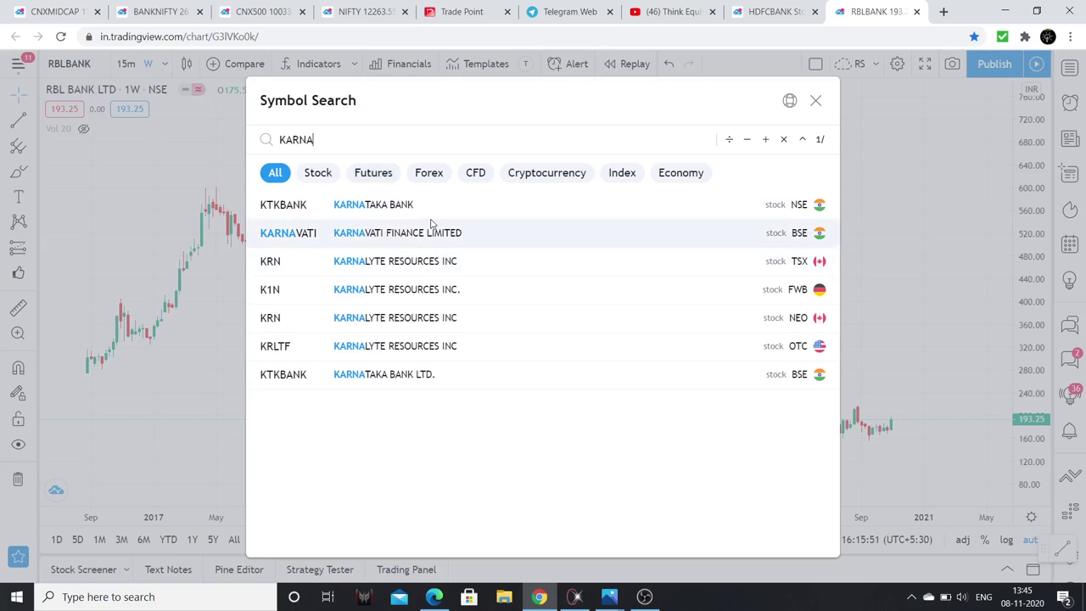
pyautogui.click(424, 206)
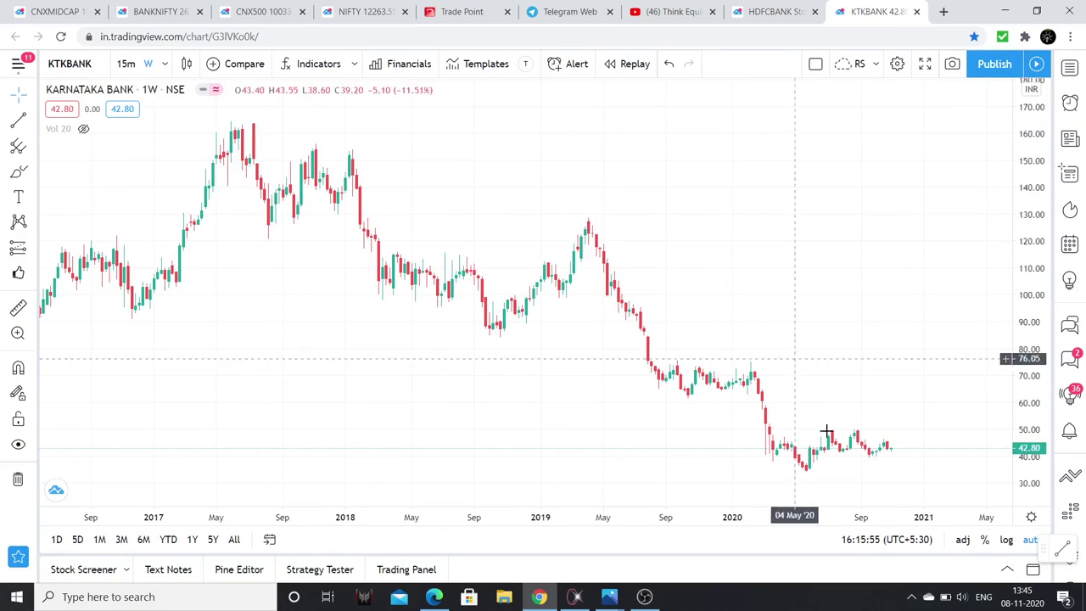
# Step: Load IndusInd Bank via an INDU search, check the HDFC Bank page, then return to Nifty Bank
pyautogui.click(81, 68)
pyautogui.write('I')
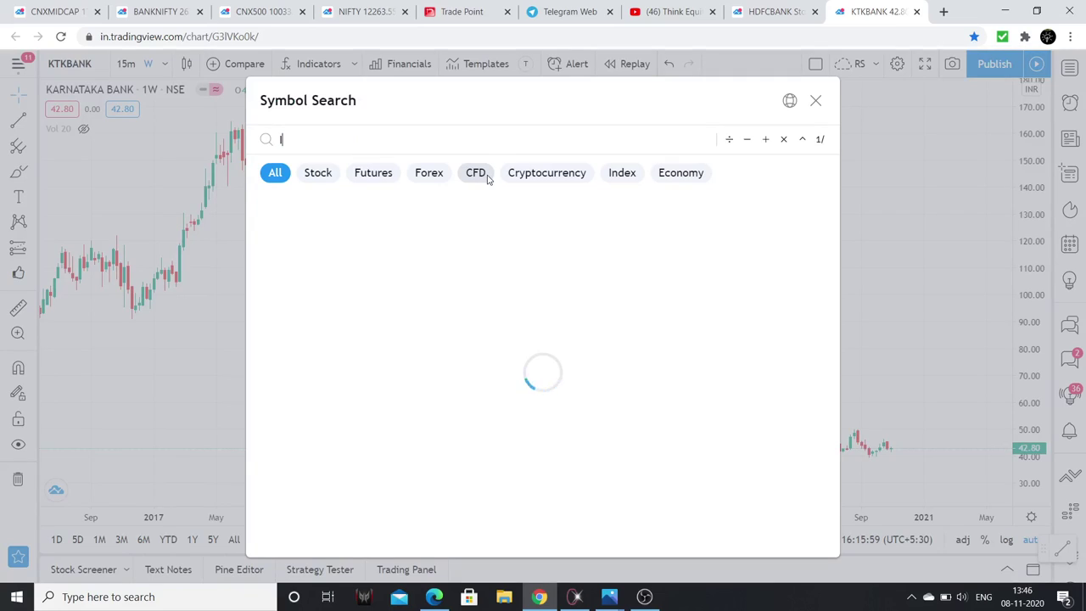
pyautogui.write('NDU')
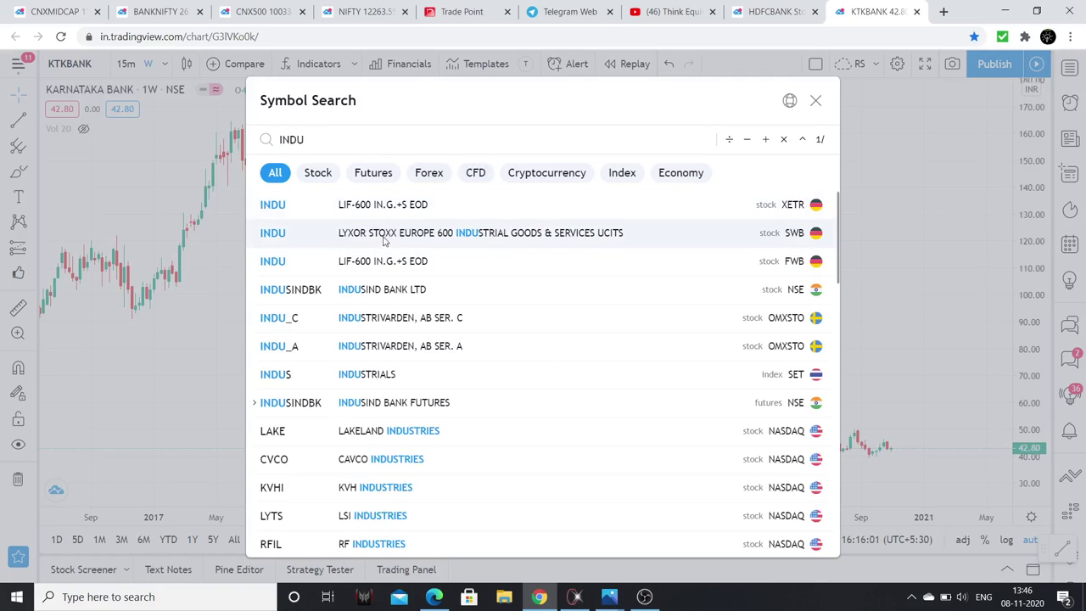
pyautogui.click(407, 289)
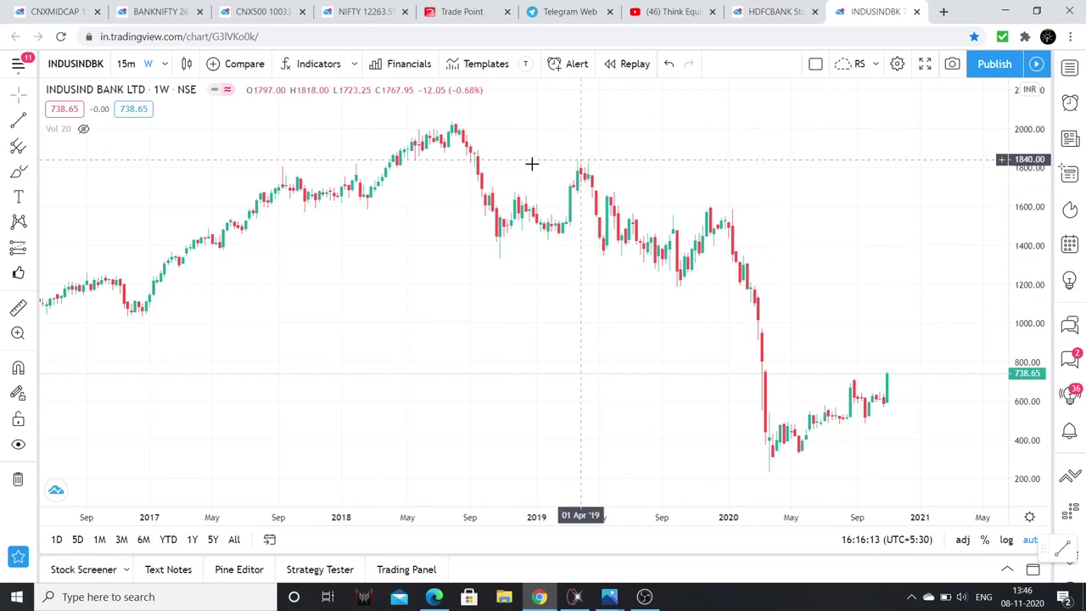
pyautogui.click(768, 10)
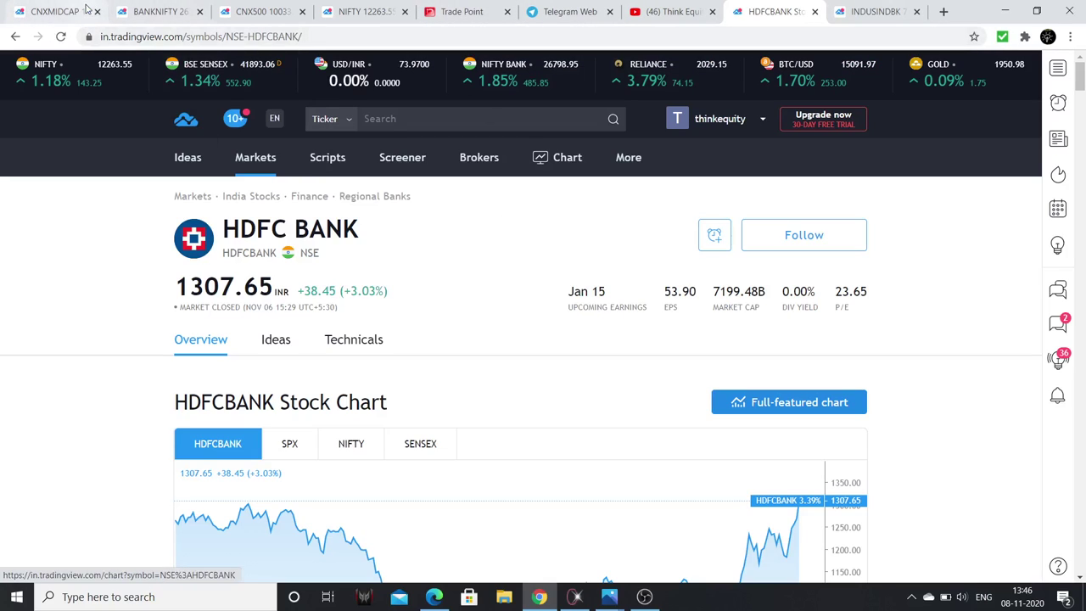
pyautogui.click(161, 11)
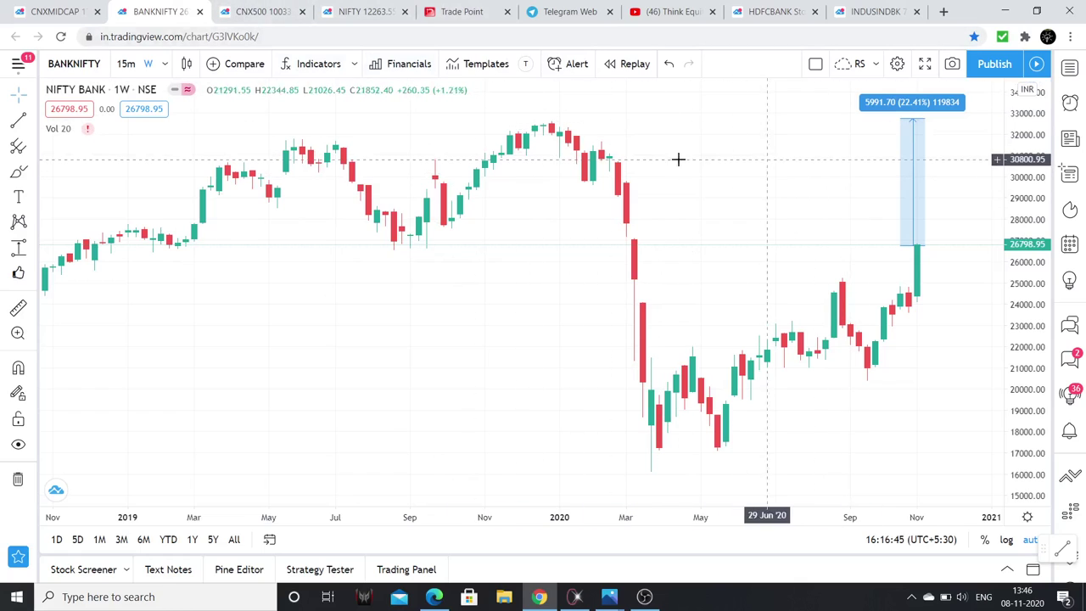
# Step: On the Nifty 50 chart, draw a trial trend line and remove the stray lower line
pyautogui.hotkey('ctrl', '4')
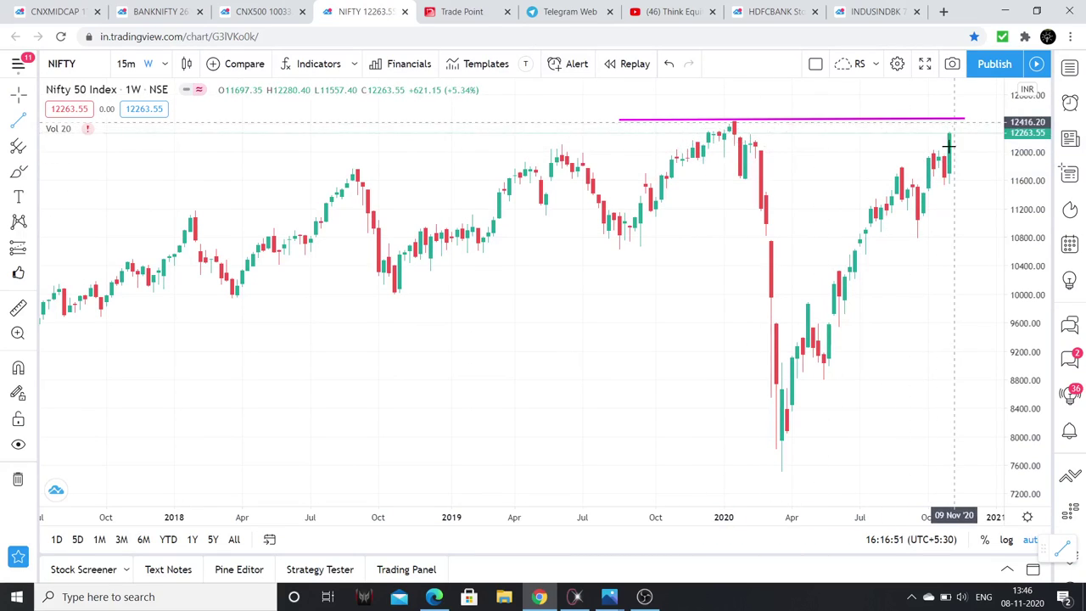
pyautogui.click(964, 296)
pyautogui.click(869, 301)
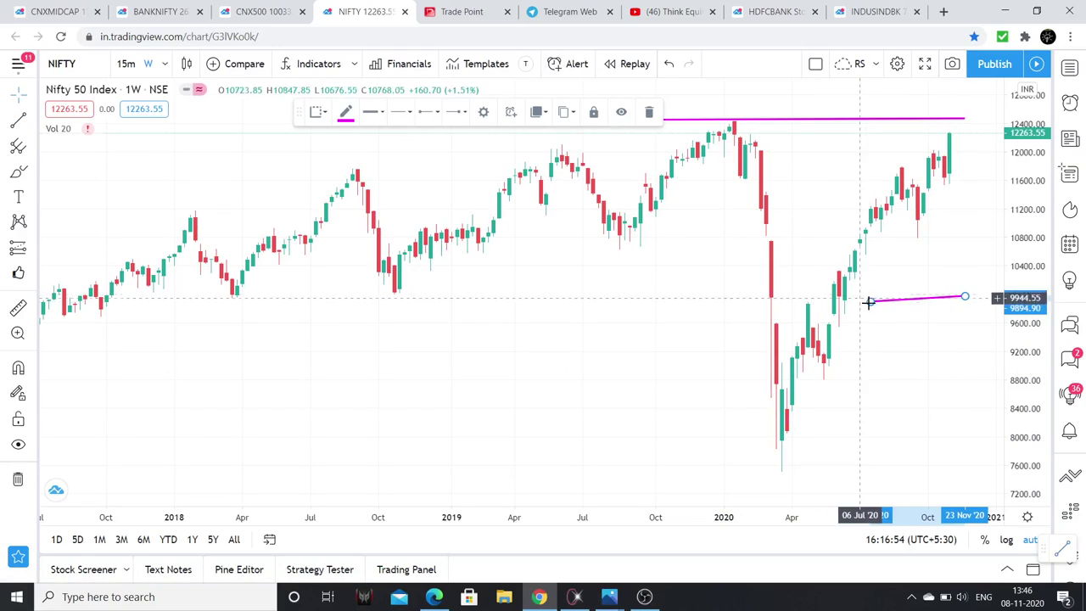
pyautogui.click(650, 112)
pyautogui.hscroll(5, 787, 217)
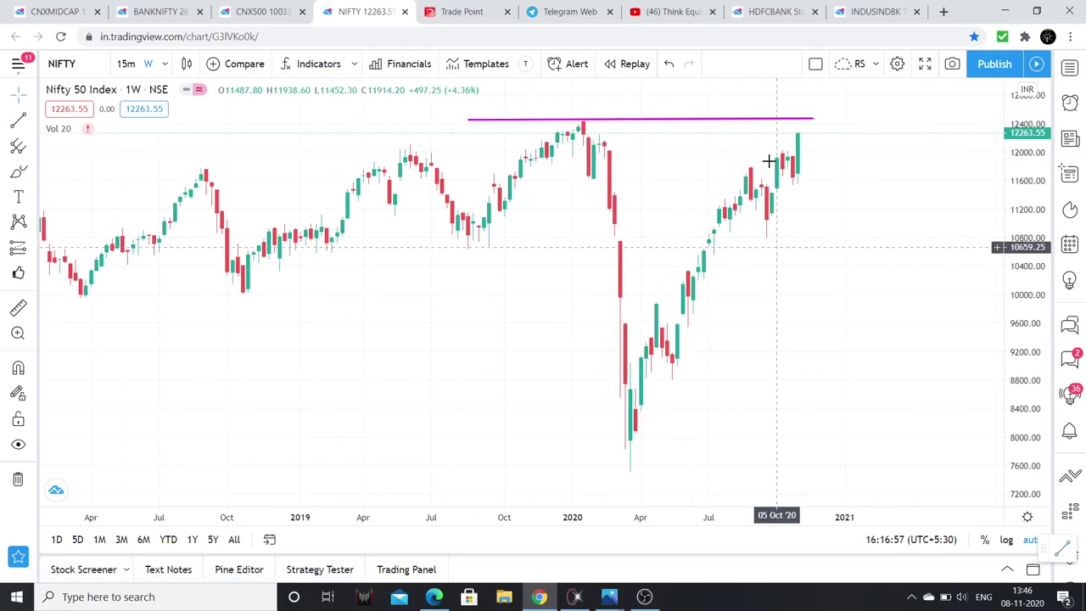
# Step: Draw a pullback line down from the latest candle's high, deleting the extra rebound line
pyautogui.click(17, 121)
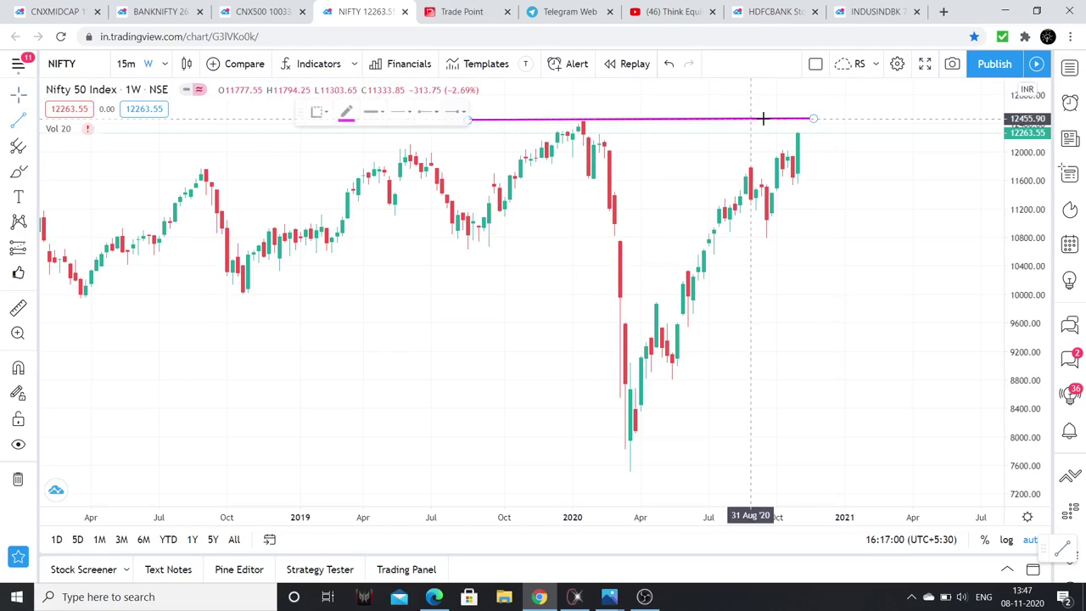
pyautogui.click(803, 138)
pyautogui.click(835, 166)
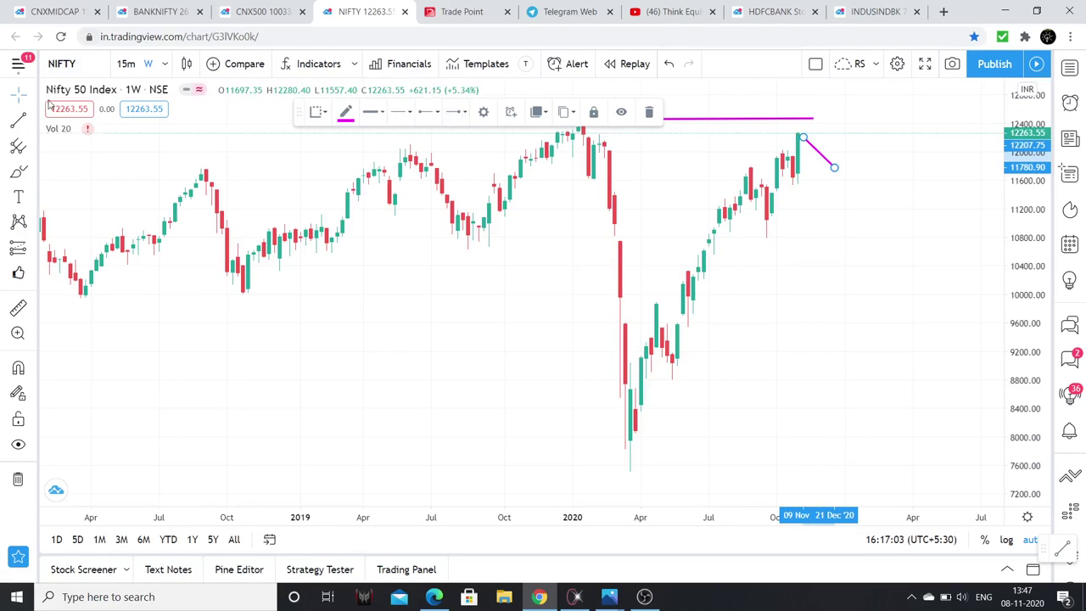
pyautogui.click(19, 121)
pyautogui.click(835, 167)
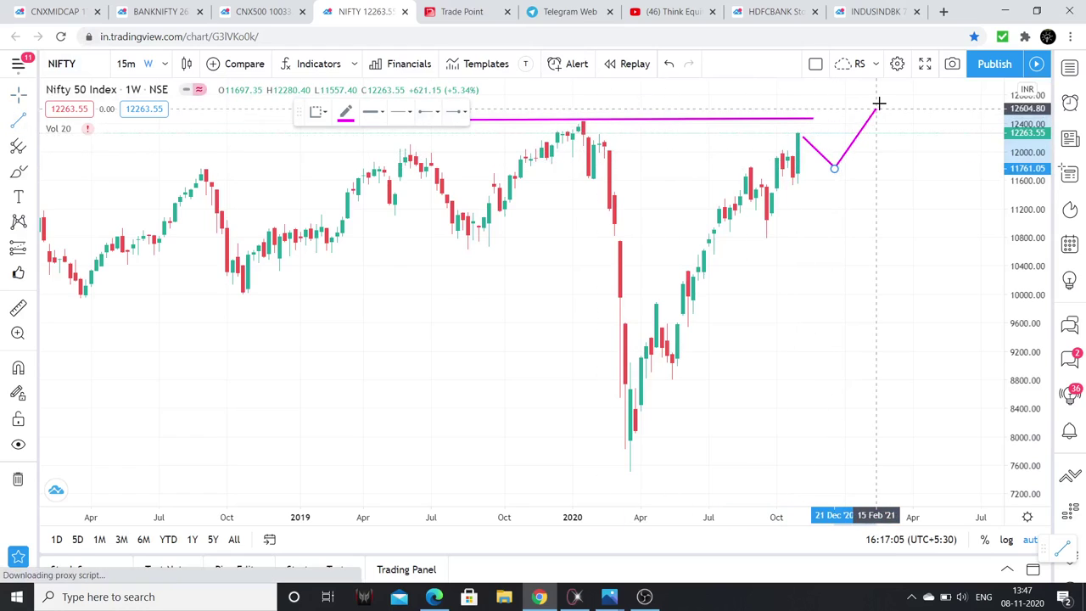
pyautogui.click(879, 102)
pyautogui.press('Delete')
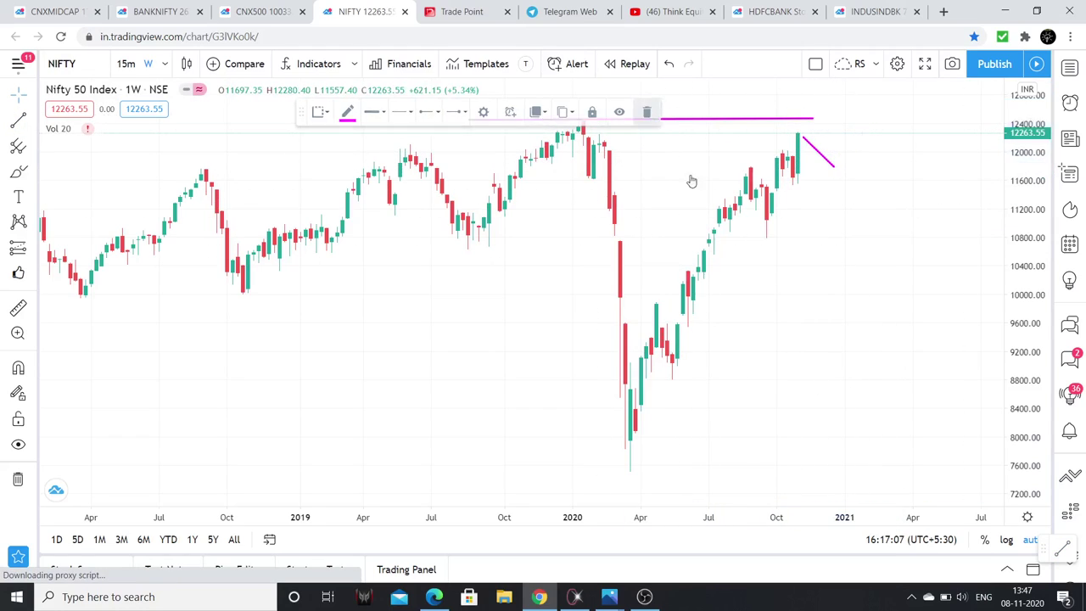
pyautogui.click(576, 597)
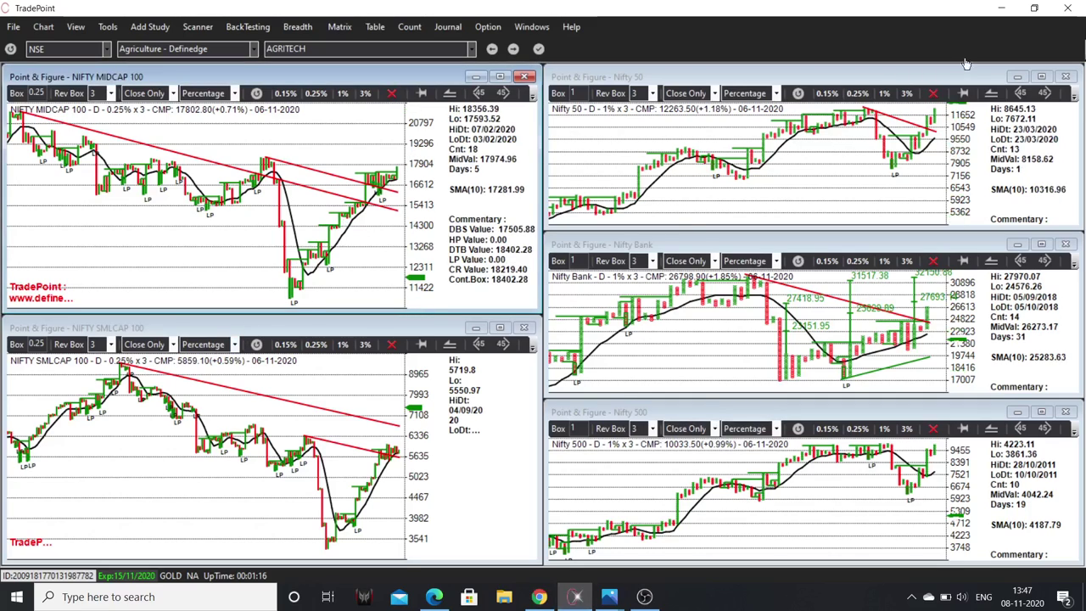
# Step: Maximize and zoom into the Nifty 50 point-and-figure chart, then minimize TradePoint
pyautogui.click(1041, 77)
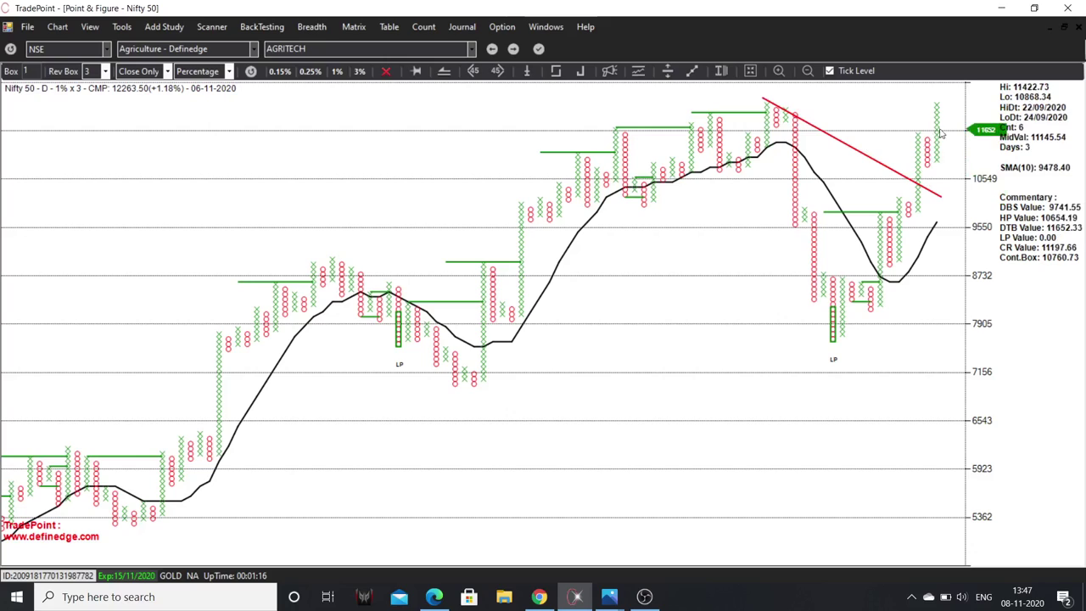
pyautogui.scroll(2, 943, 146)
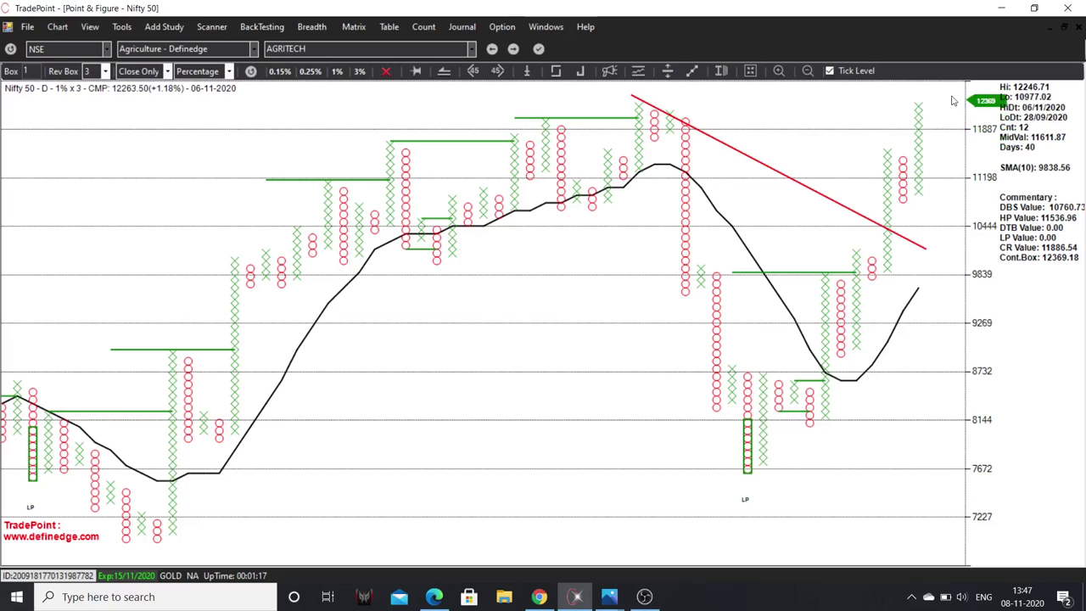
pyautogui.click(1004, 8)
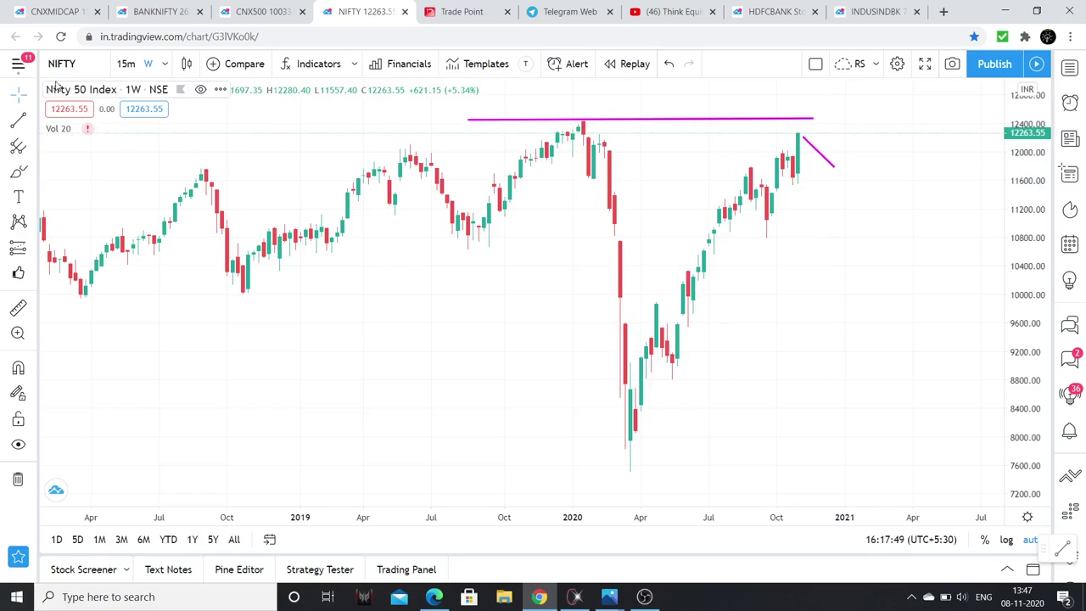
# Step: Switch the Nifty 50 chart to daily candles and dismiss the security notification
pyautogui.click(164, 63)
pyautogui.click(210, 387)
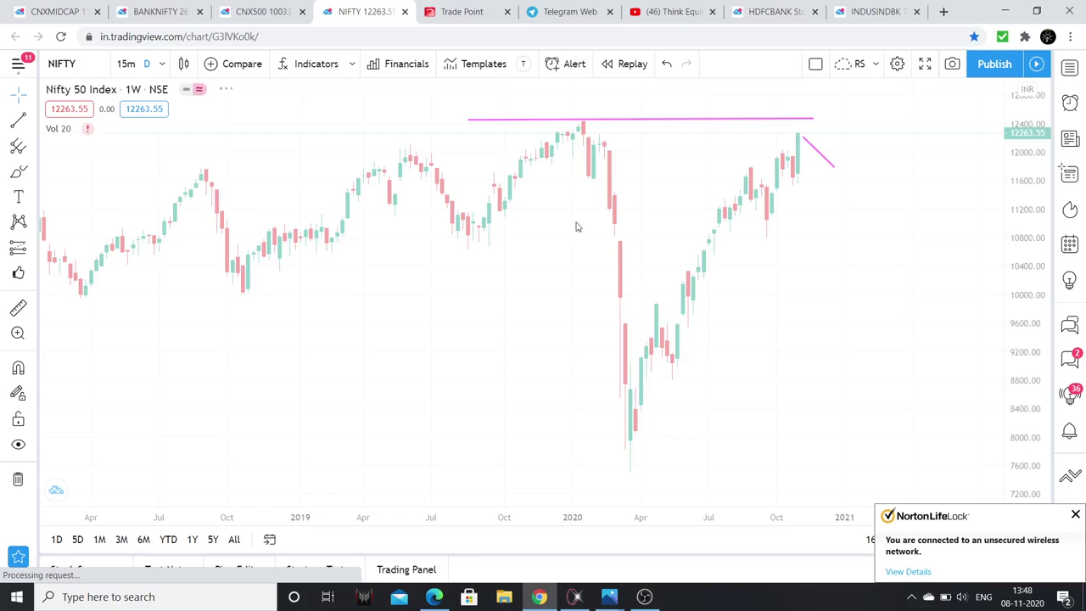
pyautogui.click(1076, 516)
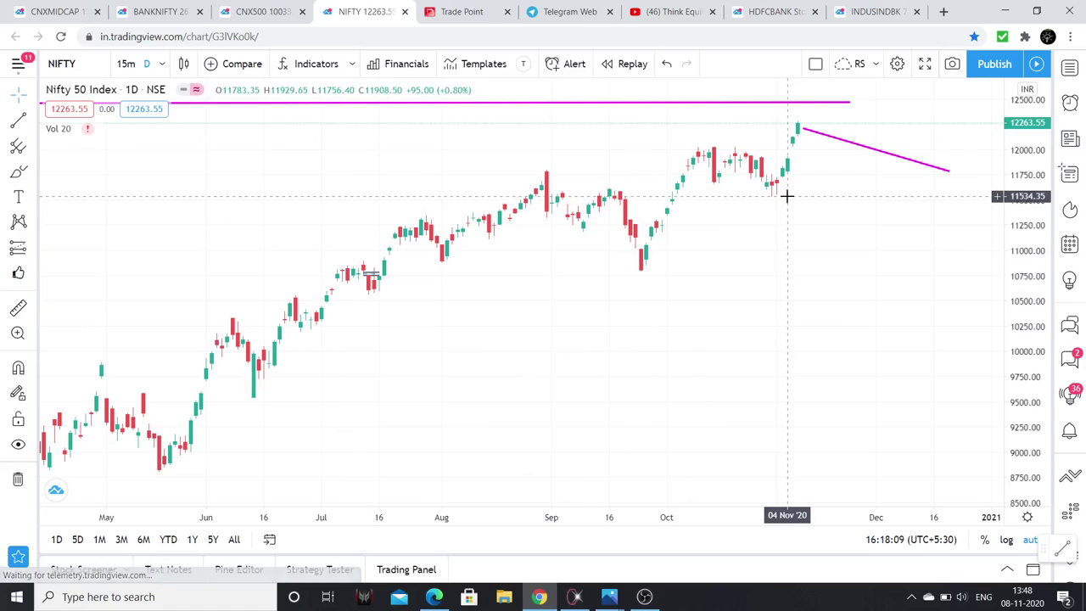
# Step: Pick the Trend Line tool, then go to the Think Equity channel in Telegram Web
pyautogui.click(127, 102)
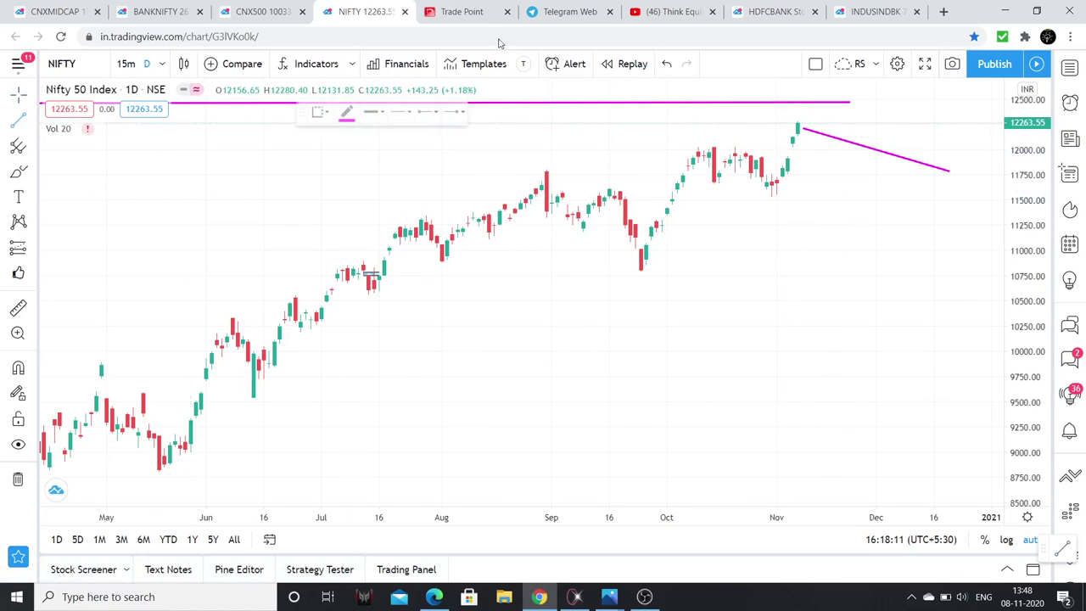
pyautogui.click(567, 11)
pyautogui.scroll(3, 594, 255)
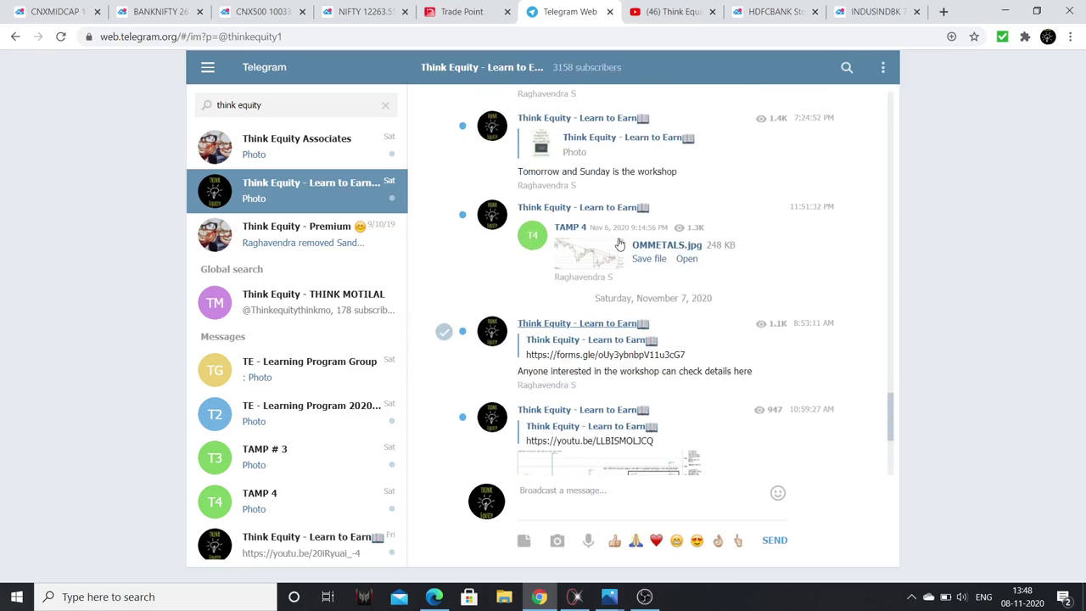
# Step: Scroll back through earlier Think Equity chart posts, then return to the Nifty 50 chart
pyautogui.scroll(10, 620, 244)
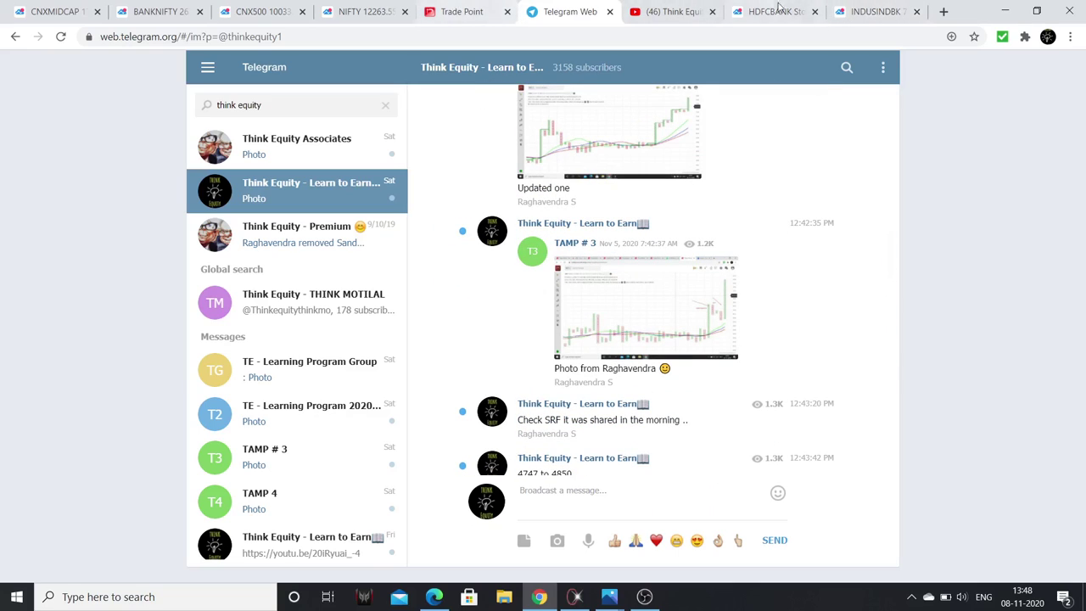
pyautogui.click(361, 13)
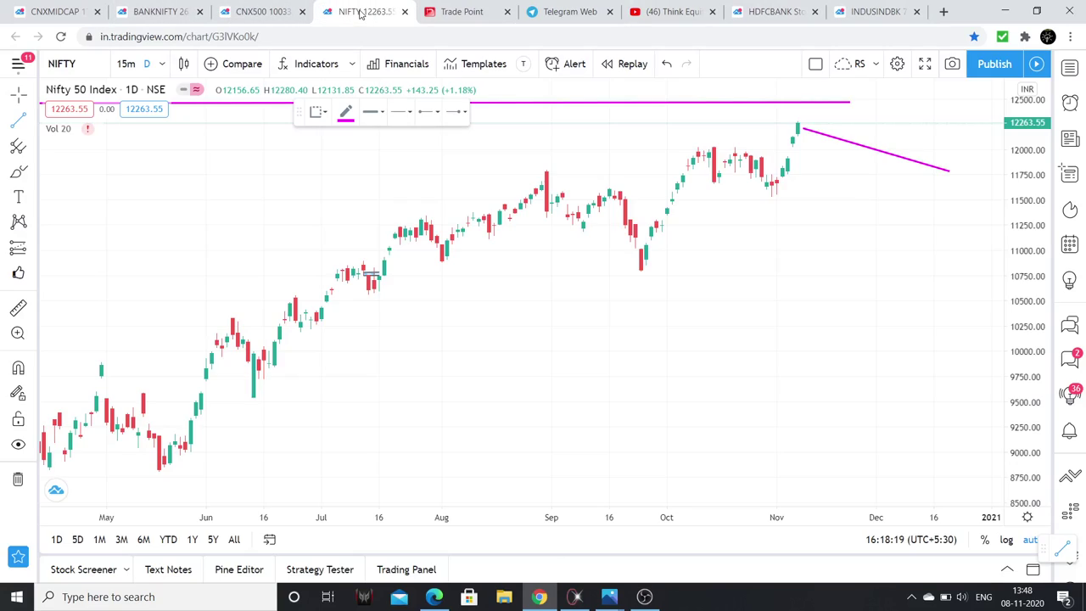
# Step: Draw two magenta support lines near 11,590 and 11,540 at the October–November lows
pyautogui.click(708, 187)
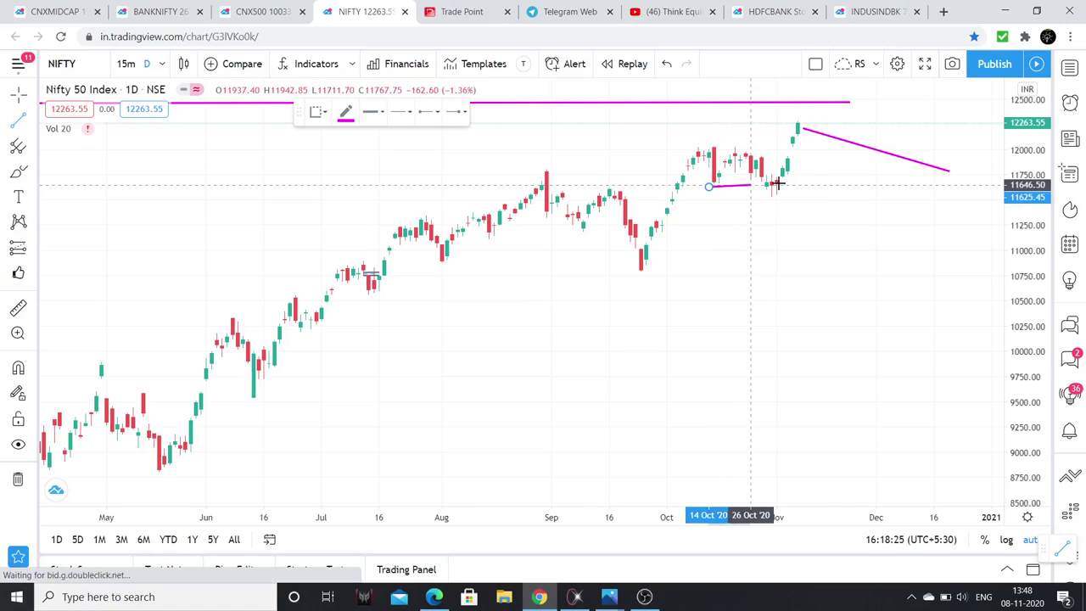
pyautogui.click(889, 187)
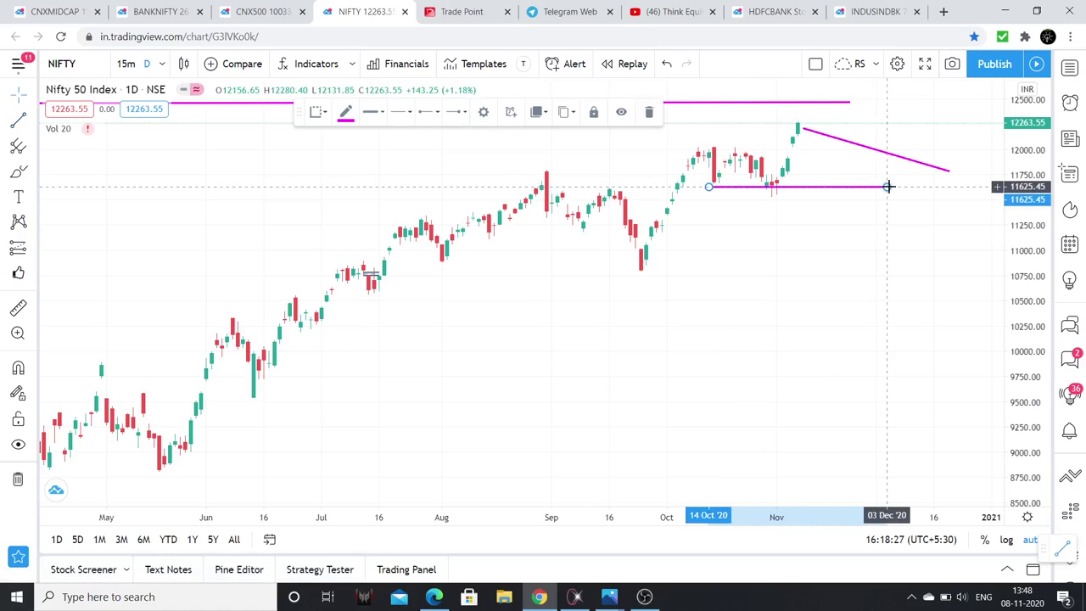
pyautogui.moveTo(804, 189); pyautogui.dragTo(803, 191)
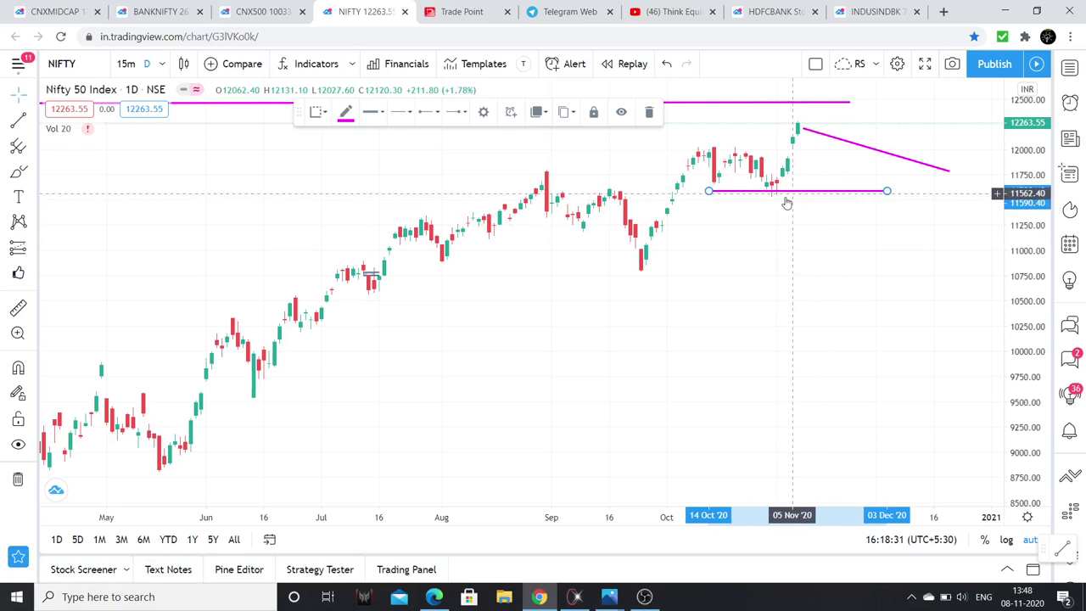
pyautogui.click(789, 245)
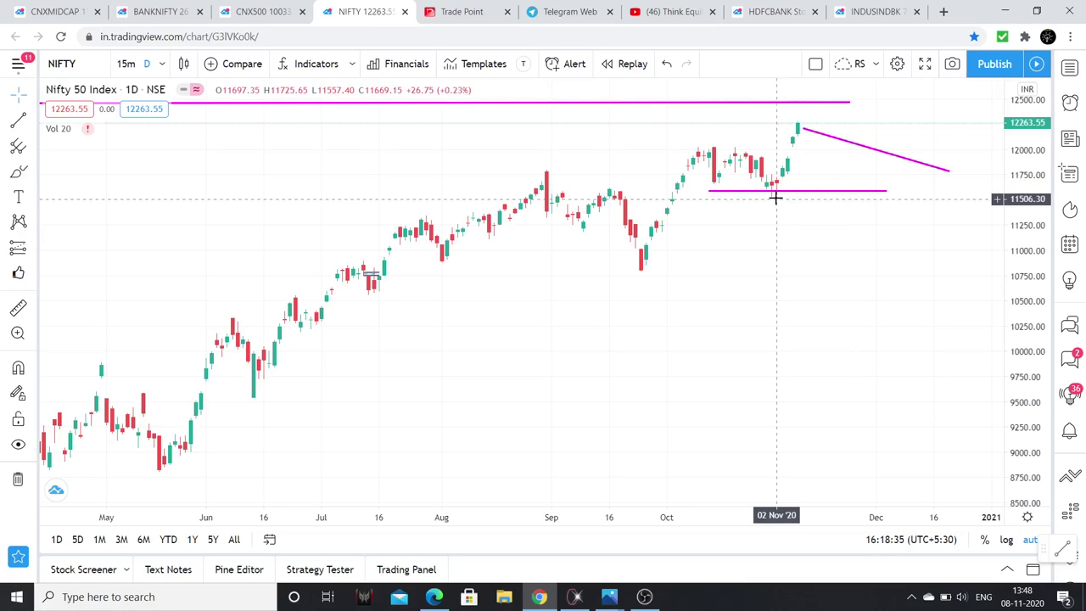
pyautogui.scroll(3, 766, 265)
pyautogui.scroll(2, 765, 266)
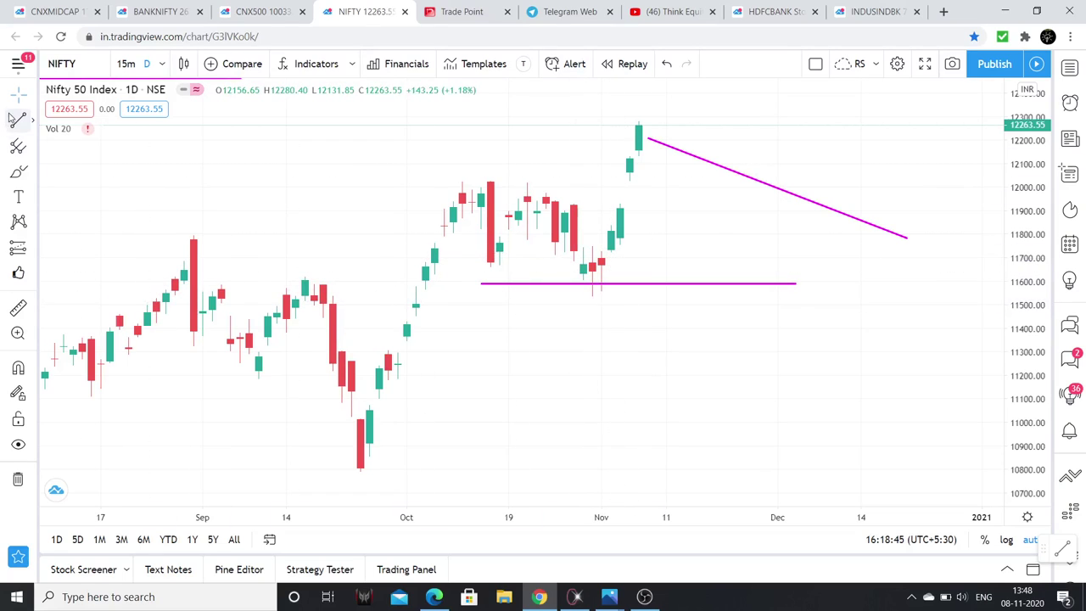
pyautogui.click(482, 295)
pyautogui.click(713, 292)
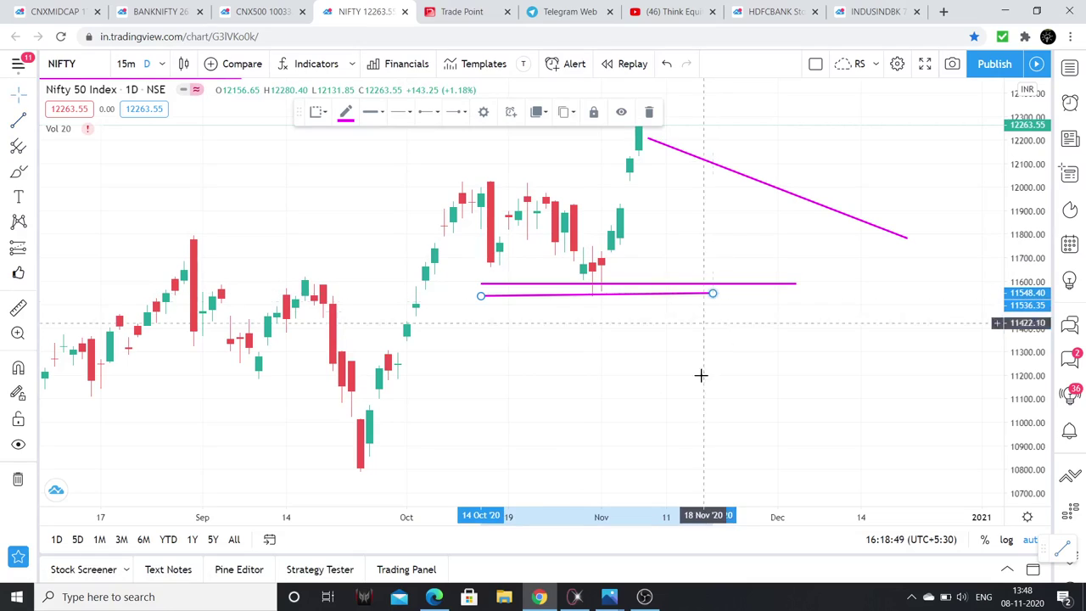
# Step: Draw trend lines linking the late-September low, mid-October high, early-November low and latest high
pyautogui.click(17, 120)
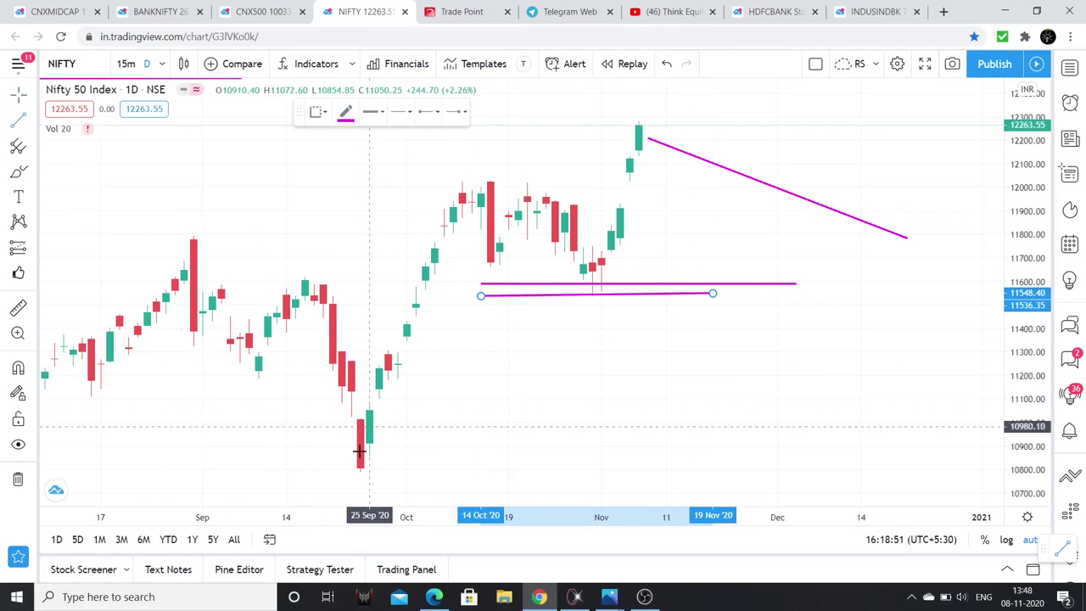
pyautogui.click(361, 463)
pyautogui.click(474, 176)
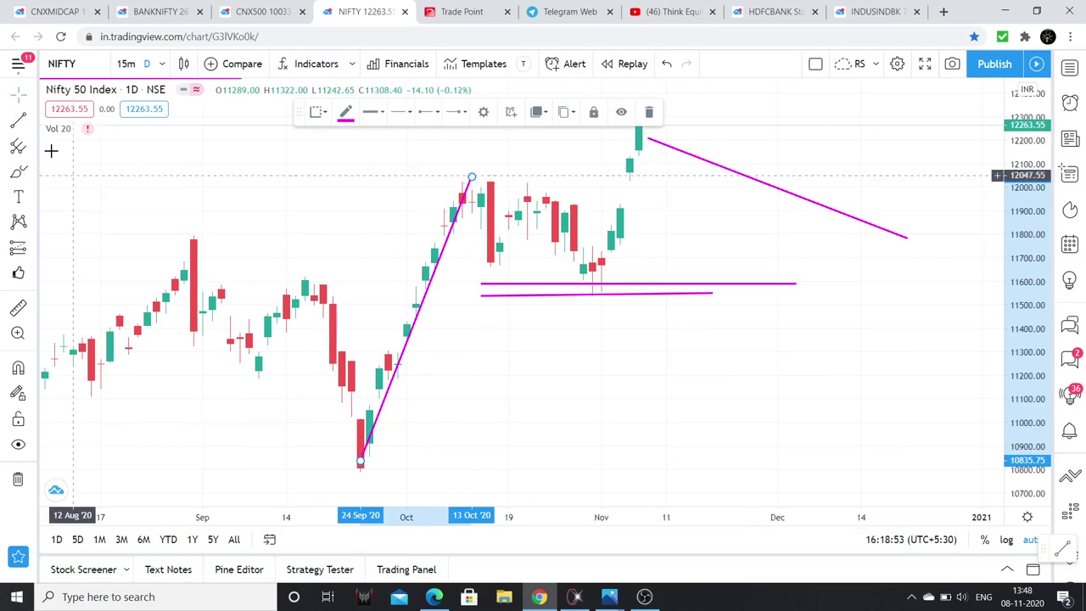
pyautogui.click(473, 175)
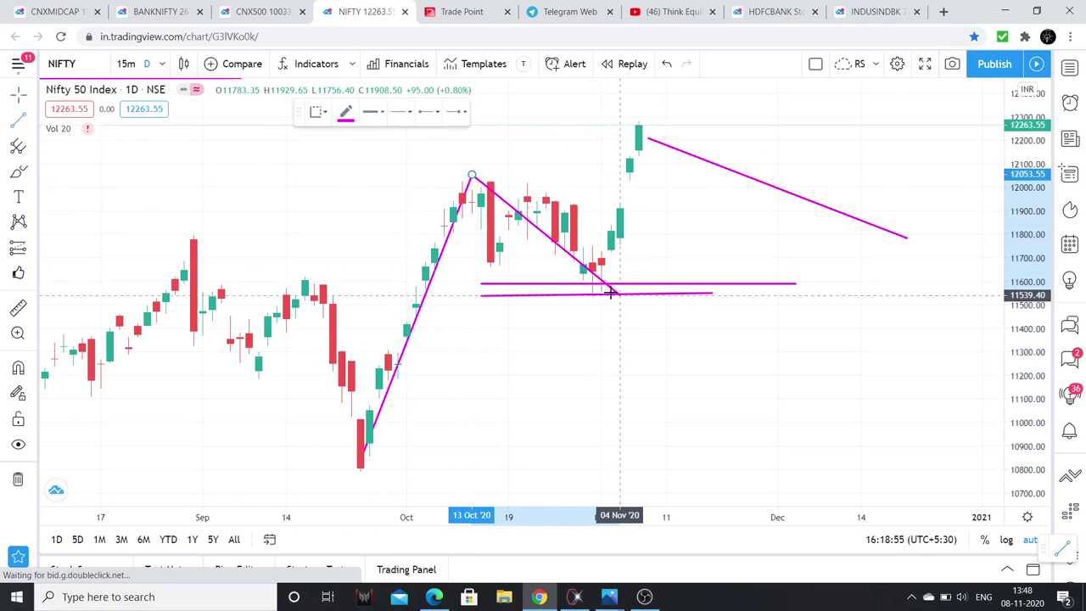
pyautogui.click(601, 286)
pyautogui.click(18, 121)
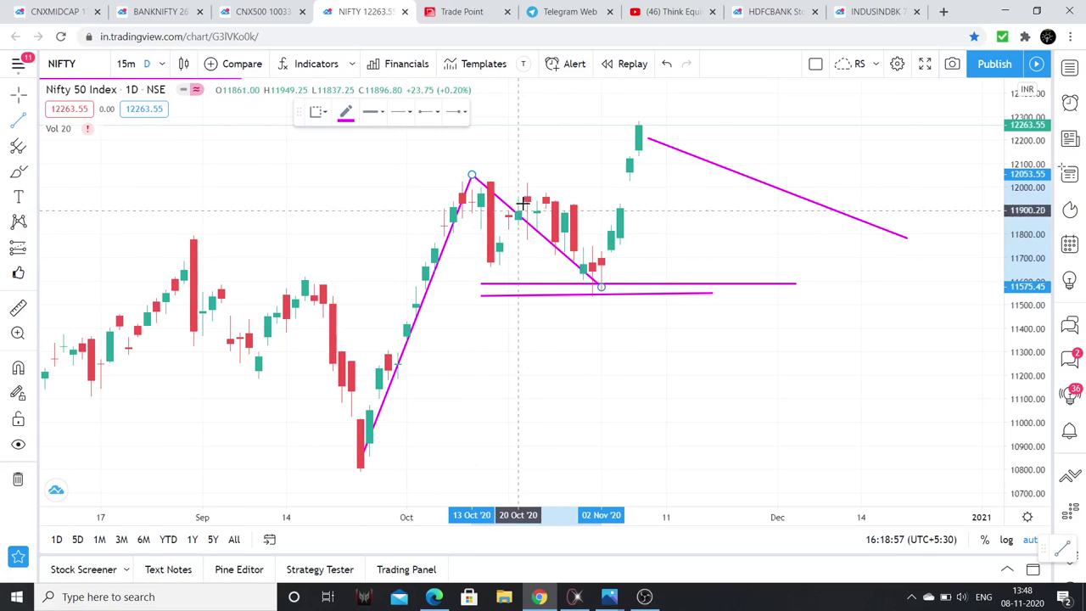
pyautogui.click(601, 285)
pyautogui.click(645, 121)
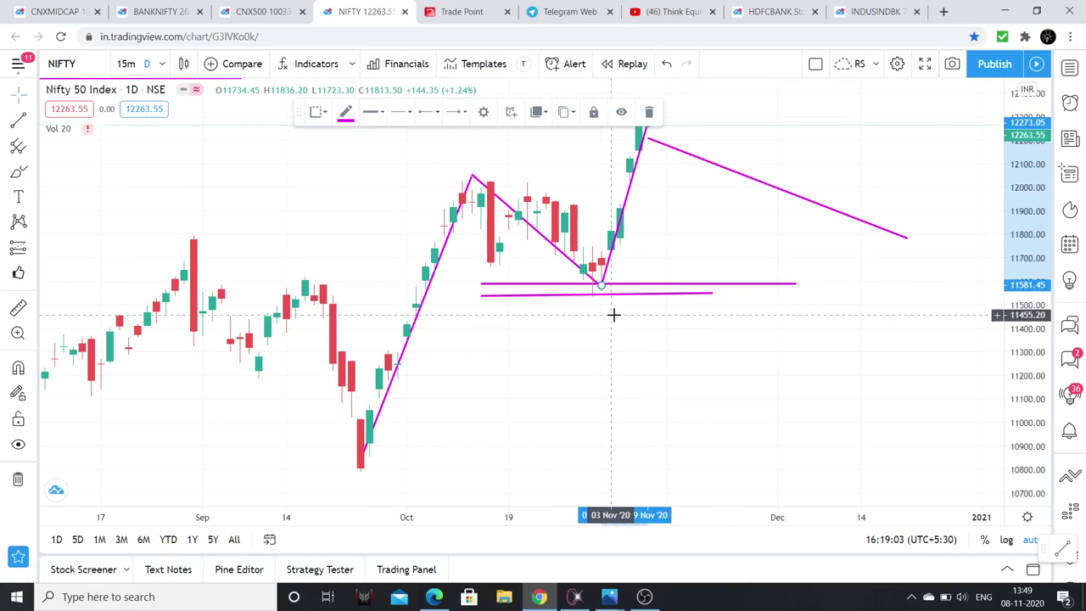
pyautogui.scroll(-2, 614, 314)
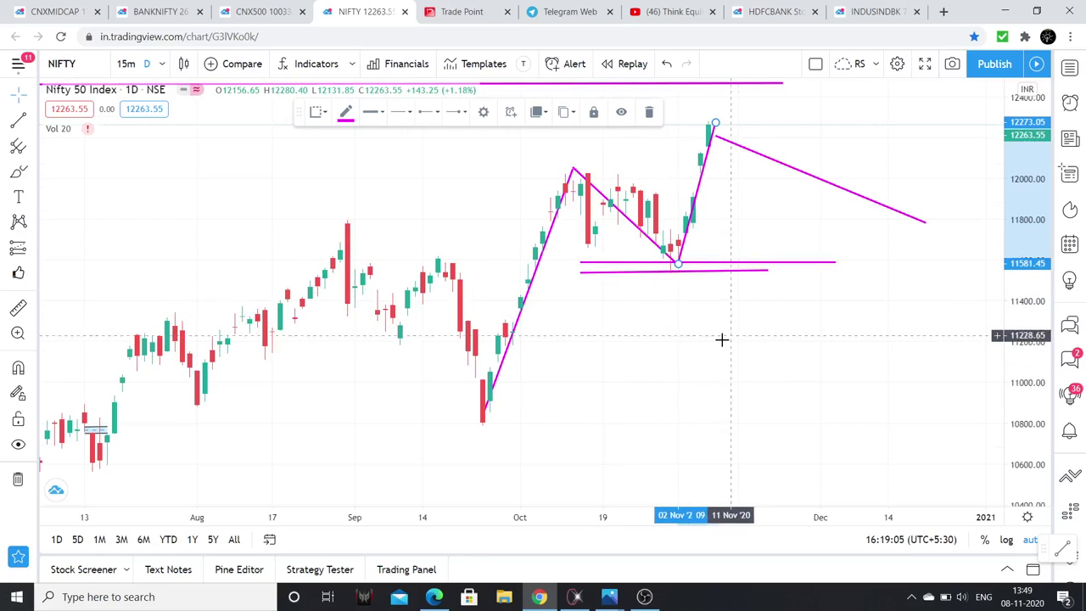
pyautogui.scroll(-1, 717, 340)
pyautogui.scroll(-1, 714, 340)
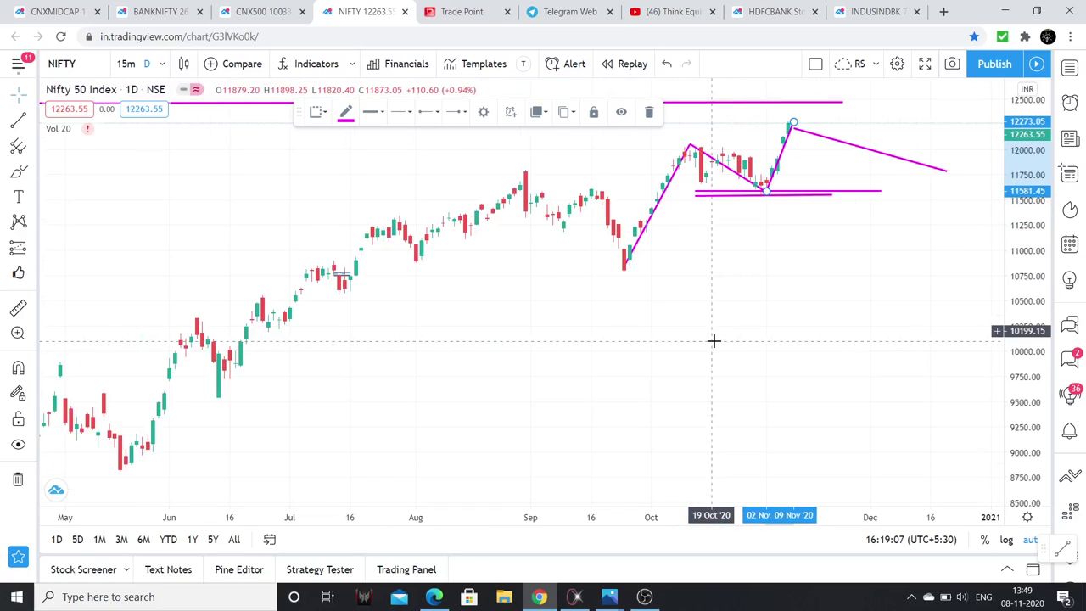
pyautogui.click(607, 308)
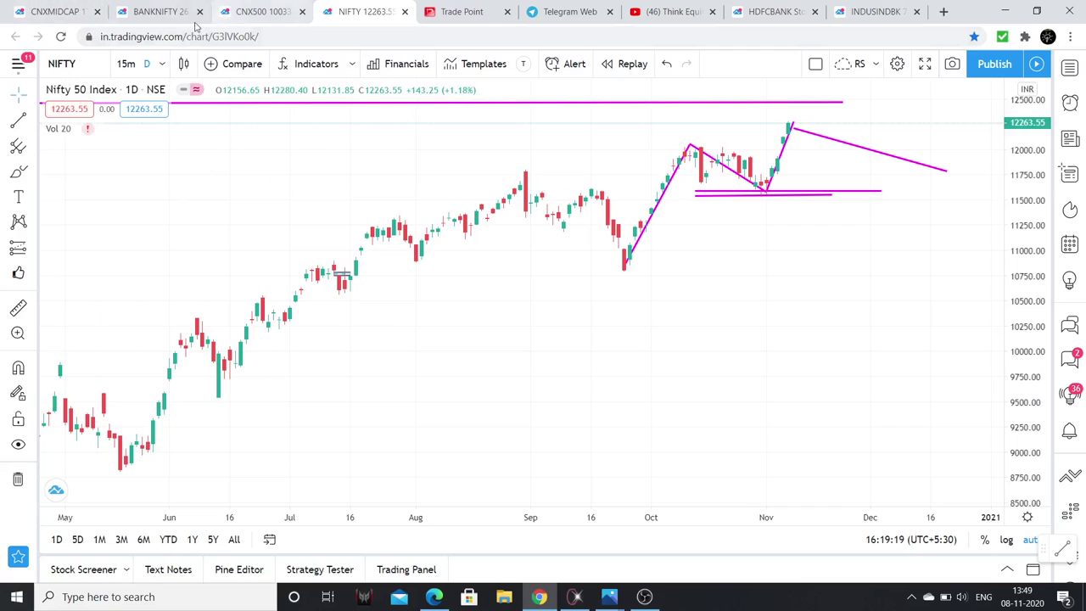
# Step: View the Nifty Midcap 100 and Nifty 500 weekly charts, dismiss the ad, then switch to TradePoint
pyautogui.click(58, 9)
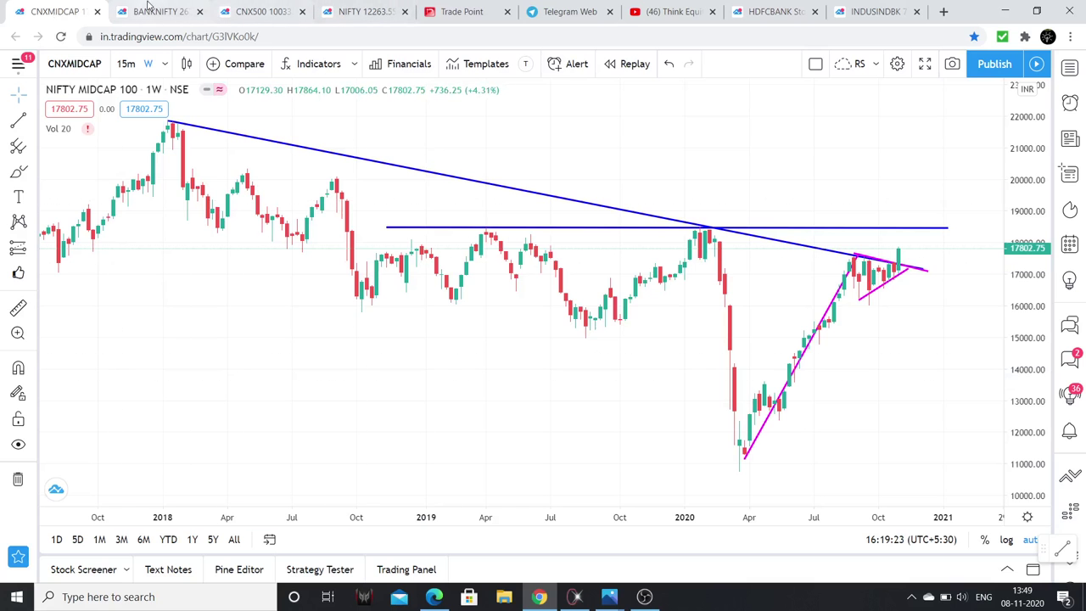
pyautogui.click(258, 11)
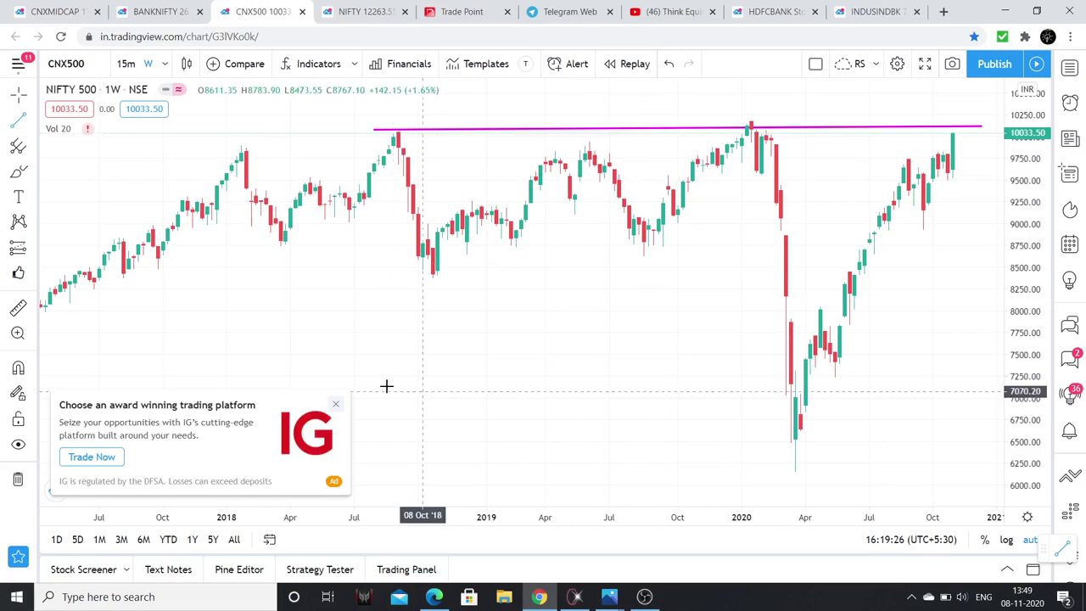
pyautogui.click(337, 405)
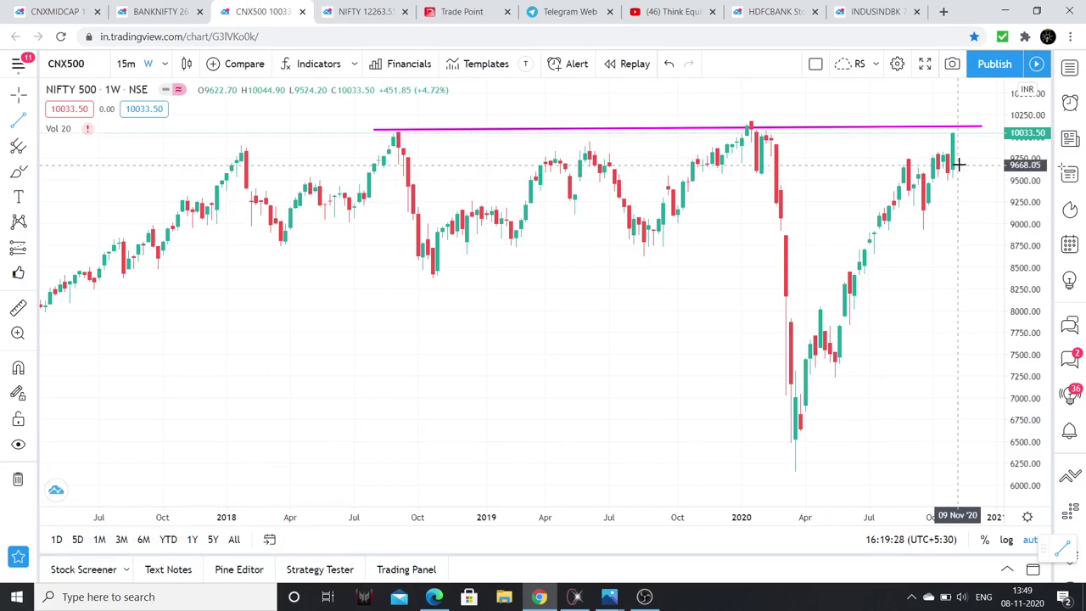
pyautogui.click(576, 597)
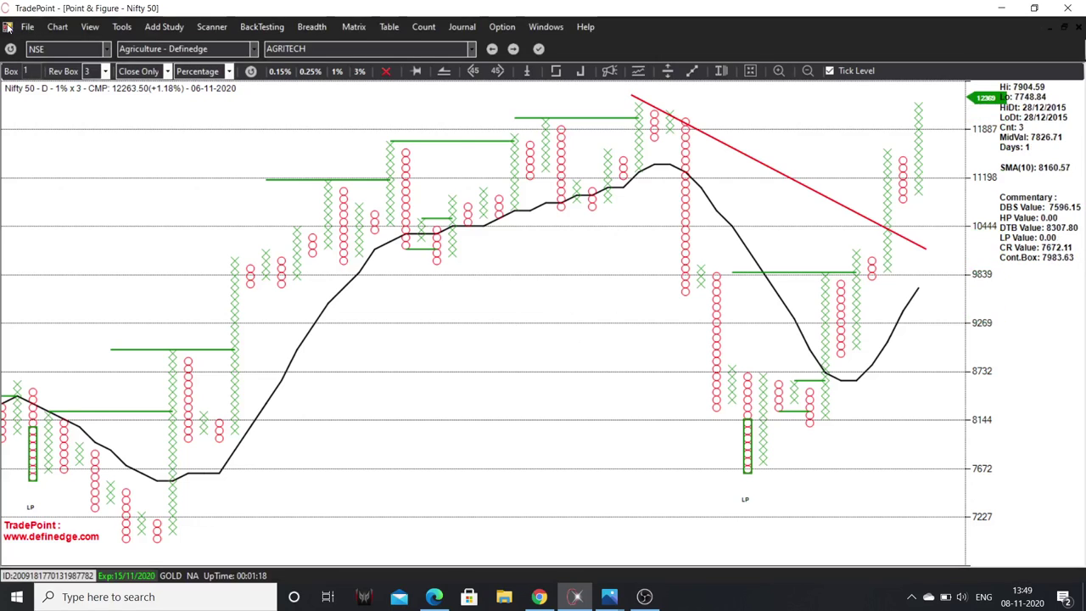
# Step: Close the Nifty 50 point-and-figure window and switch to the Nifty 500 chart
pyautogui.click(8, 27)
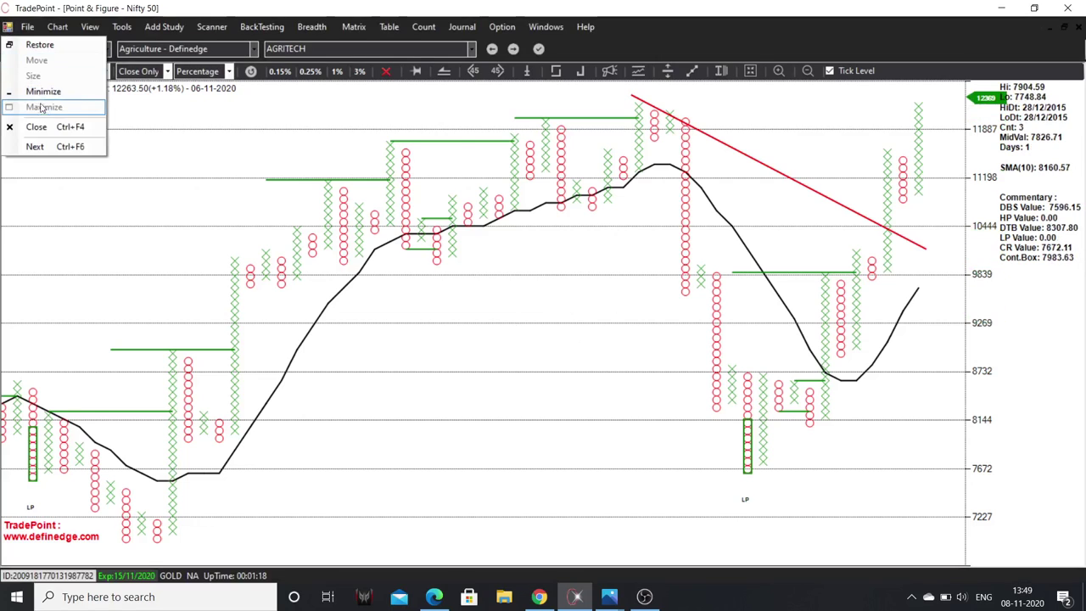
pyautogui.click(56, 128)
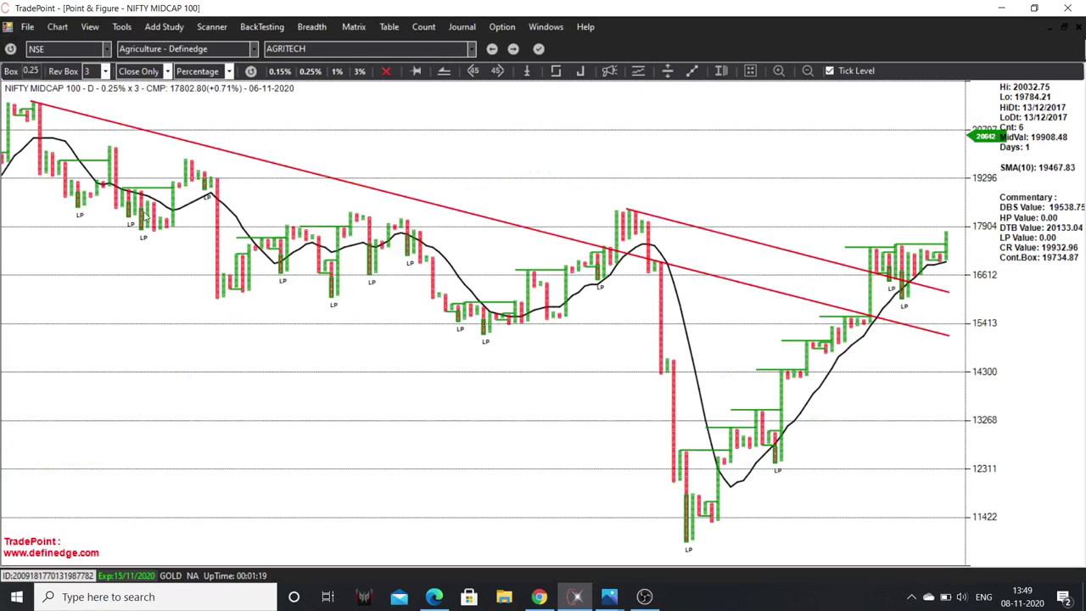
pyautogui.click(546, 26)
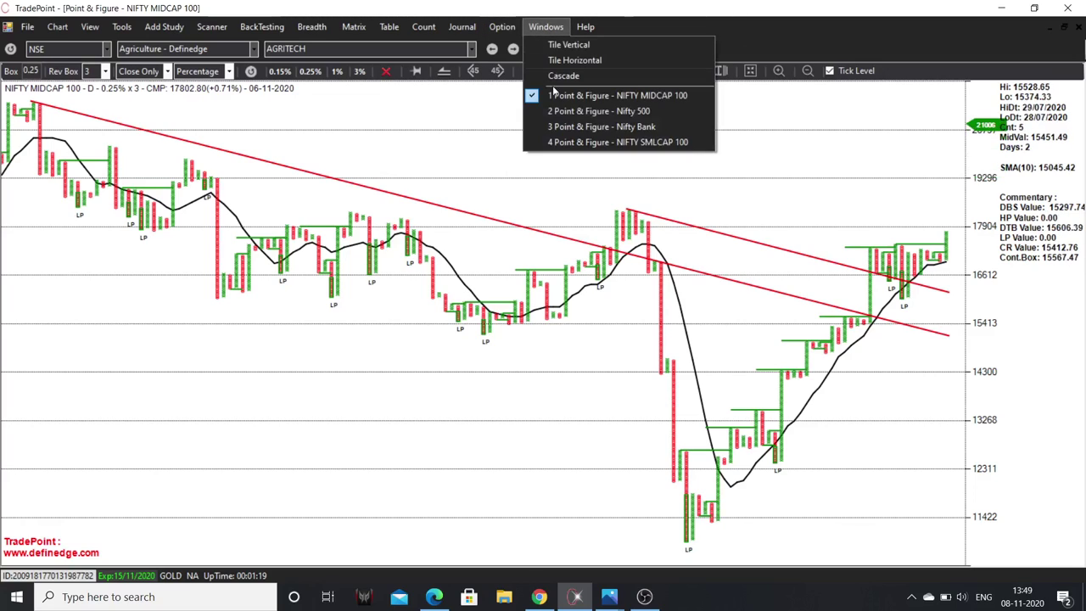
pyautogui.click(585, 110)
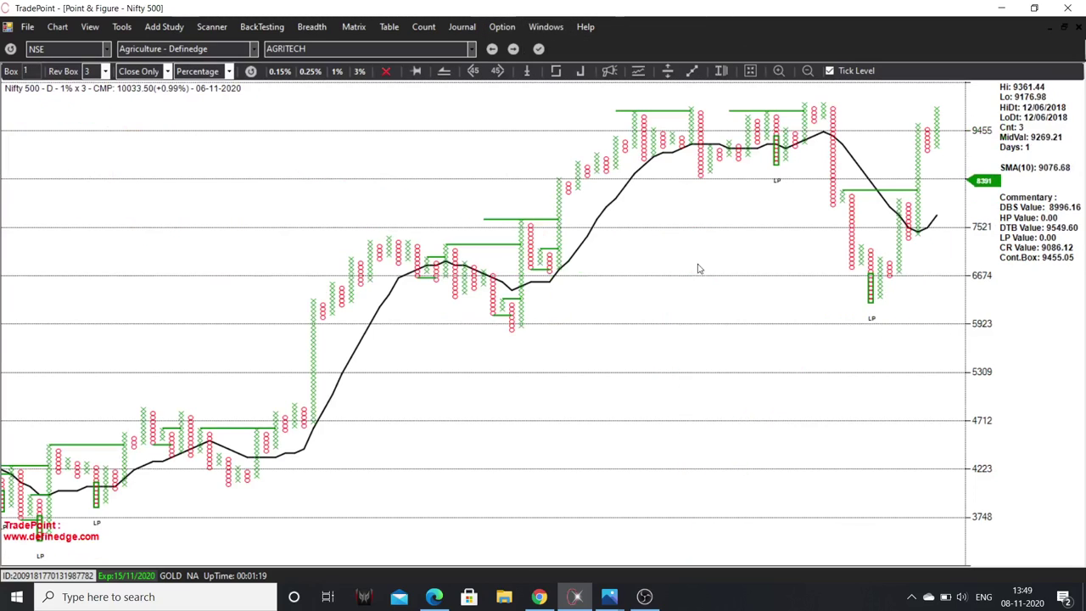
# Step: Draw a red descending trendline from the Nifty 500 high across the recent columns
pyautogui.scroll(2, 940, 357)
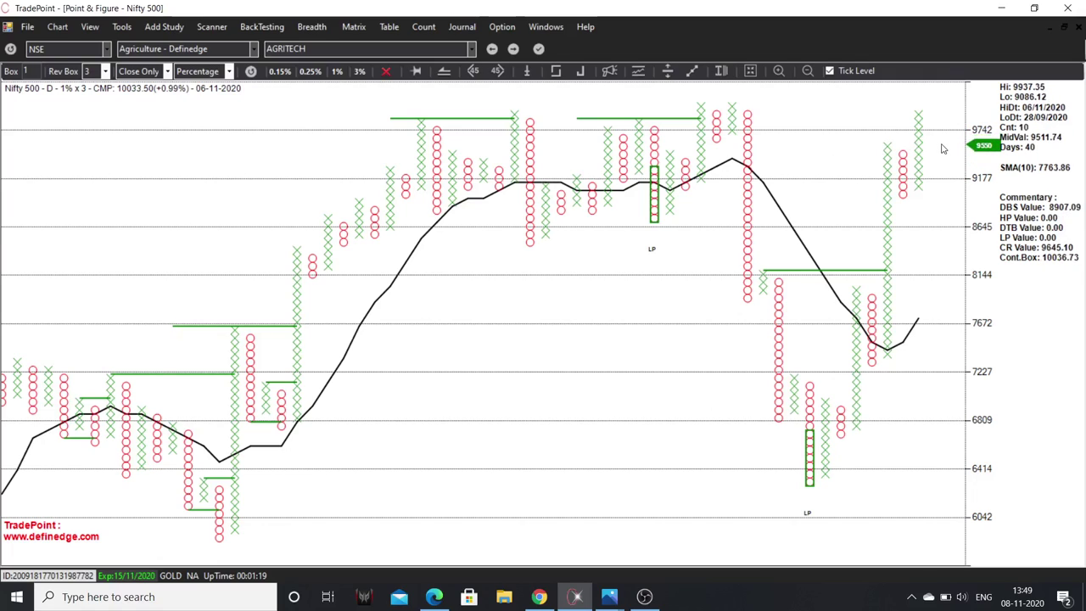
pyautogui.scroll(-1, 946, 169)
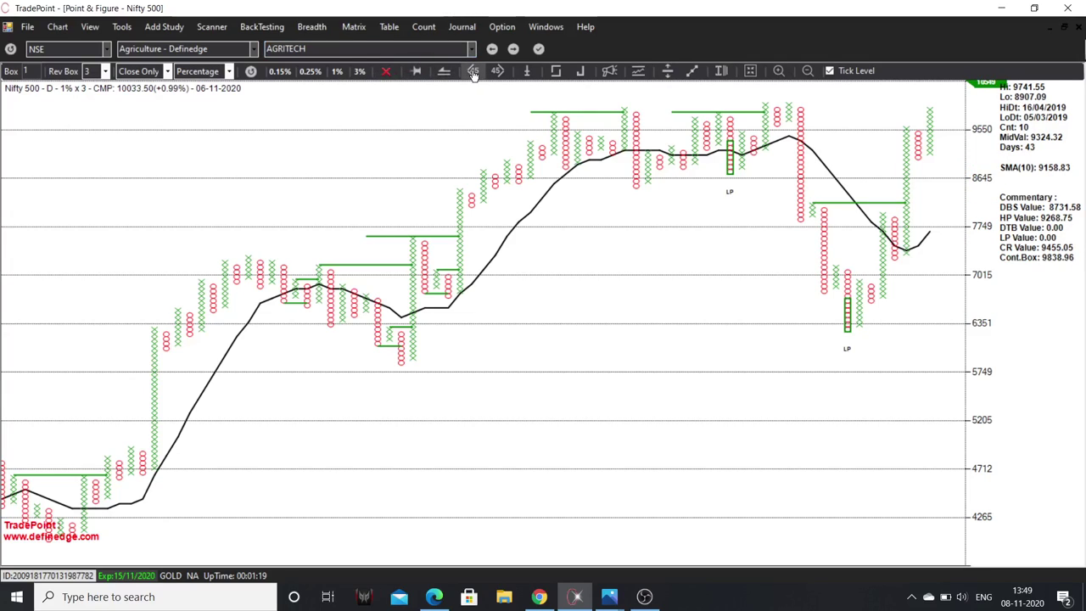
pyautogui.moveTo(792, 108); pyautogui.dragTo(918, 151)
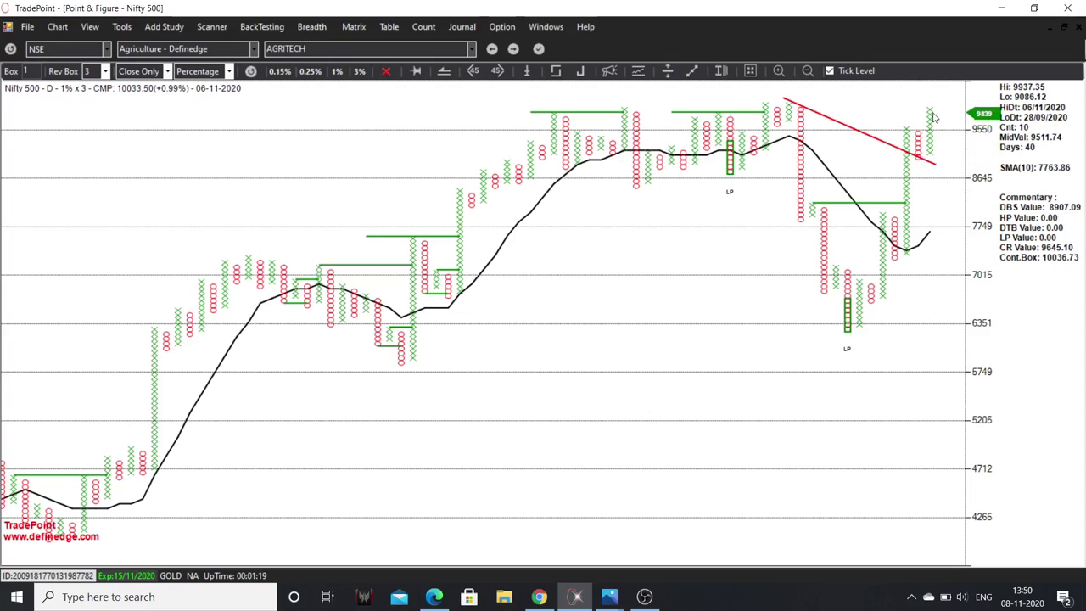
pyautogui.scroll(2, 931, 209)
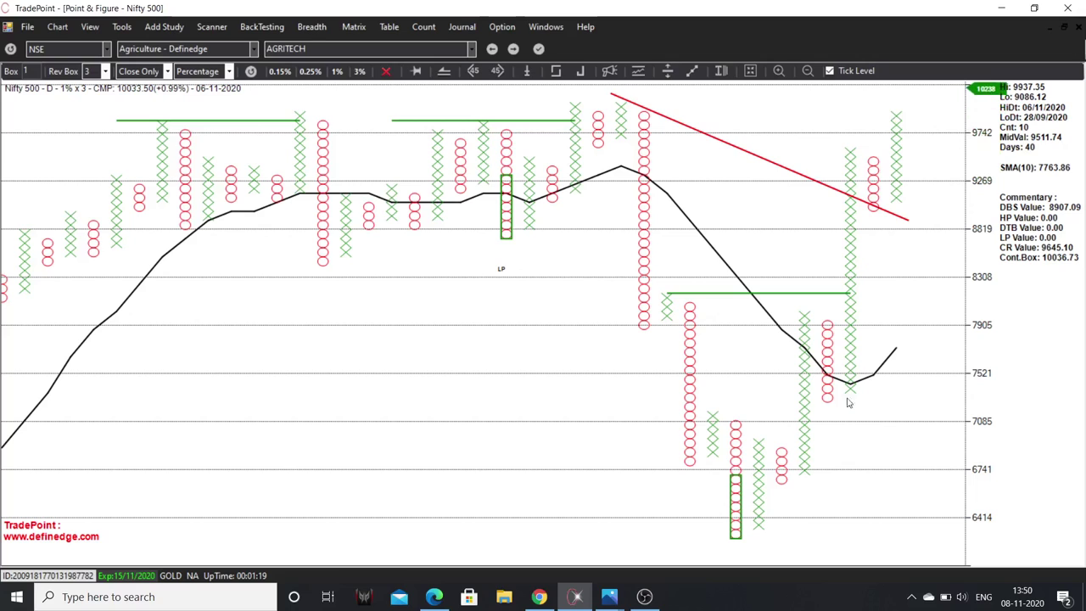
# Step: Return to the browser and browse the Think Equity channel in Telegram Web
pyautogui.moveTo(610, 597)
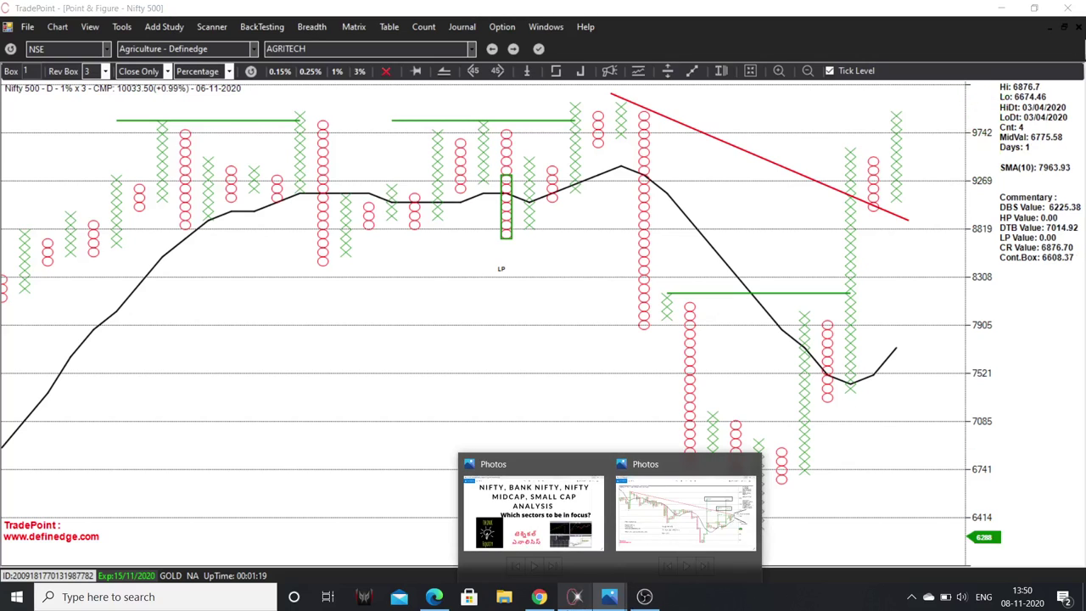
pyautogui.click(539, 597)
pyautogui.click(568, 12)
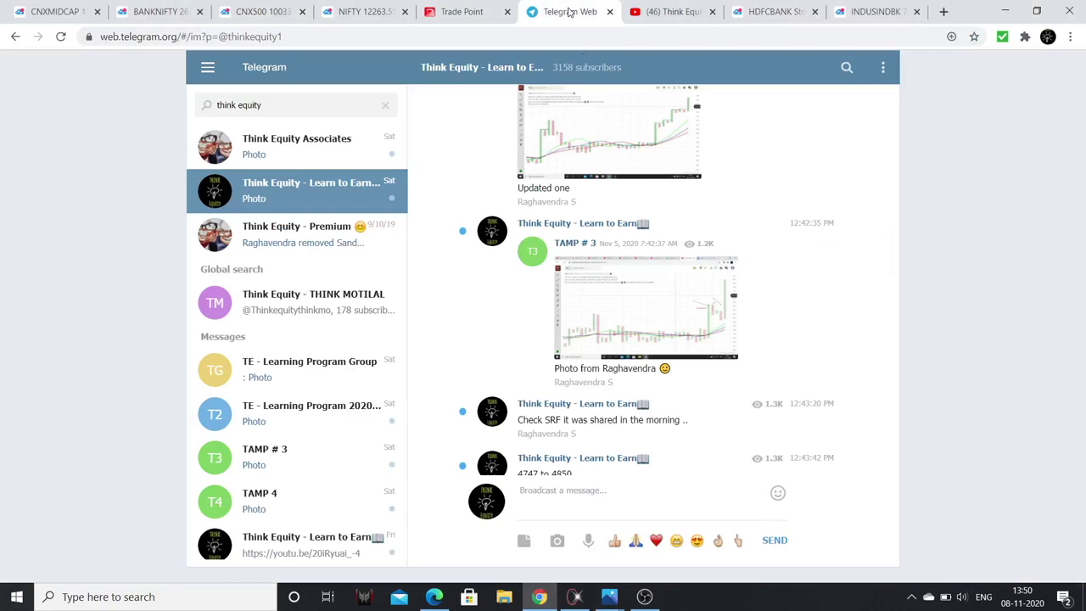
pyautogui.scroll(-10, 620, 379)
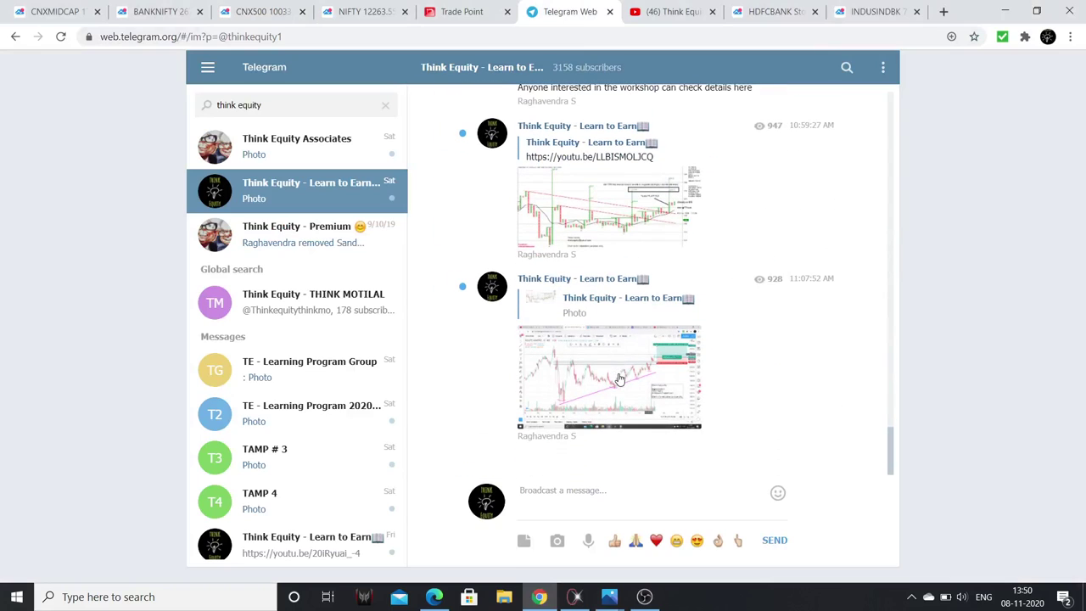
pyautogui.scroll(1, 618, 343)
# Step: View the shared Pidilite chart and the latest chart photo full size, closing each afterwards
pyautogui.click(612, 280)
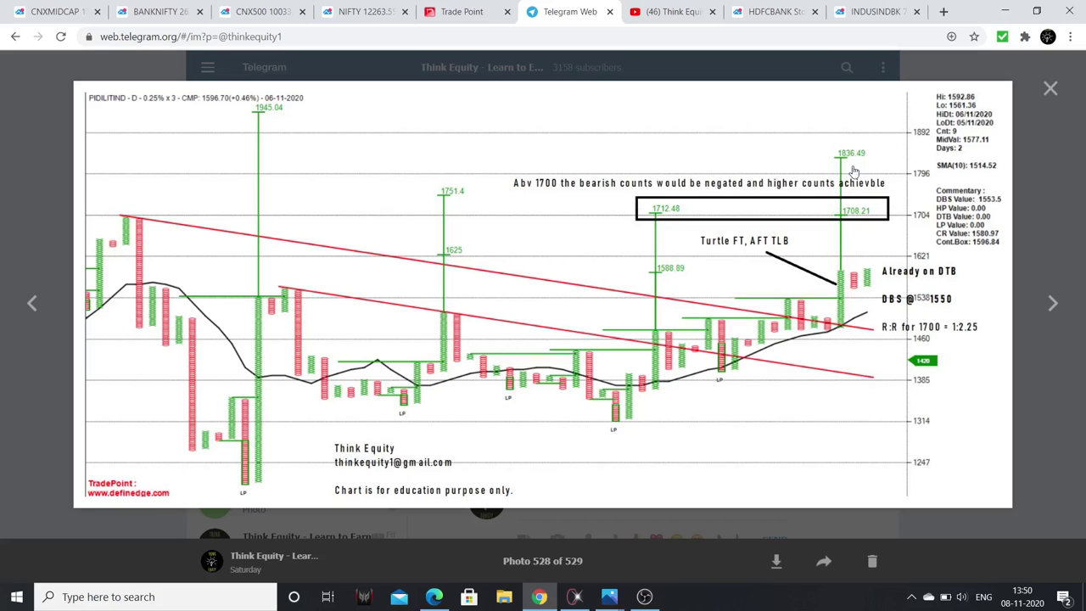
pyautogui.click(1050, 88)
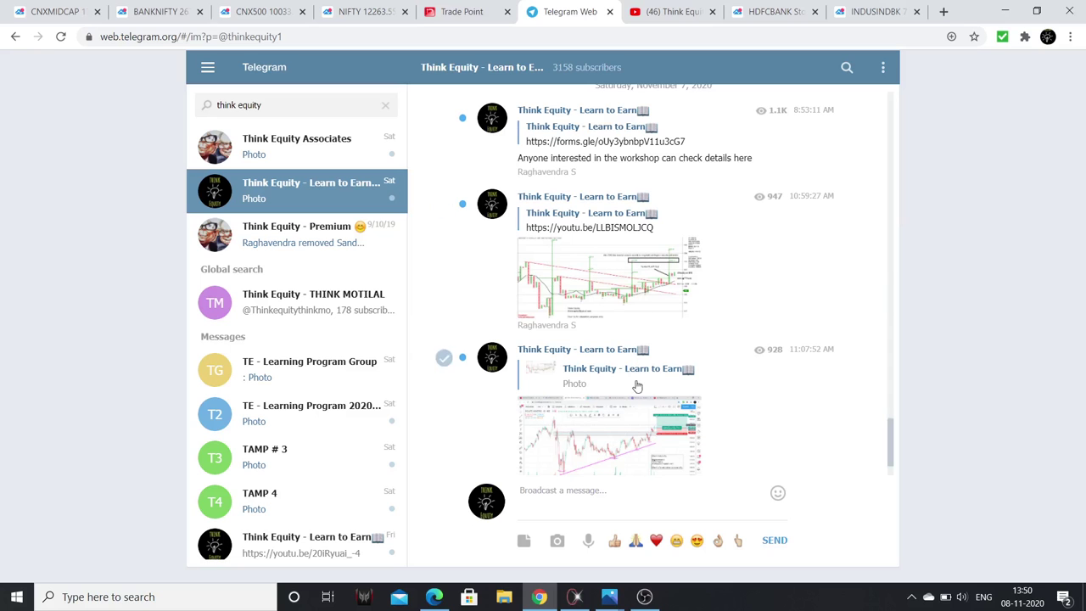
pyautogui.click(594, 468)
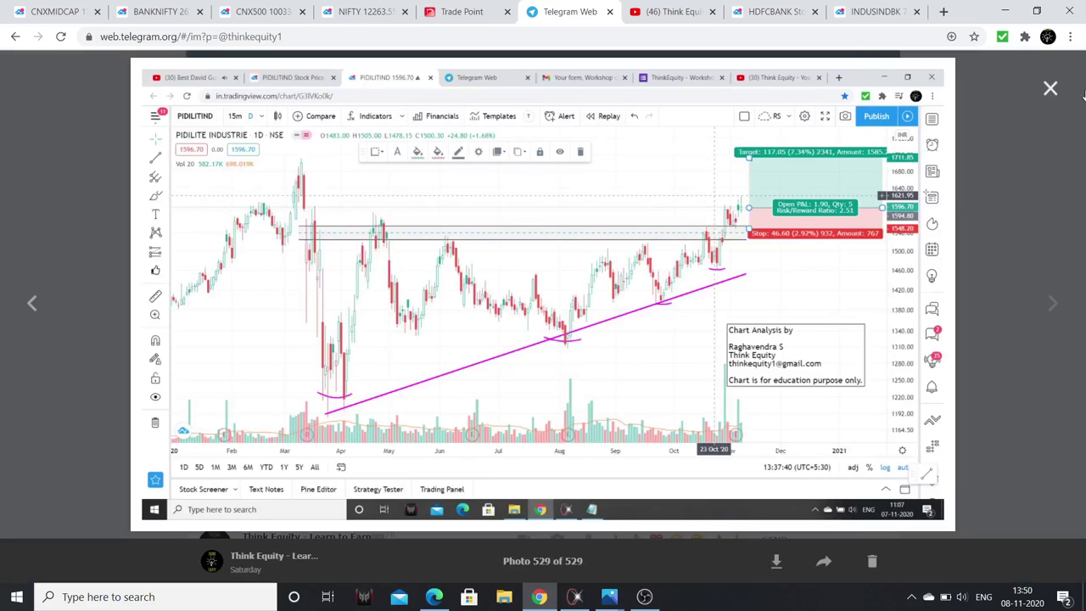
pyautogui.click(1051, 88)
pyautogui.scroll(-1, 594, 349)
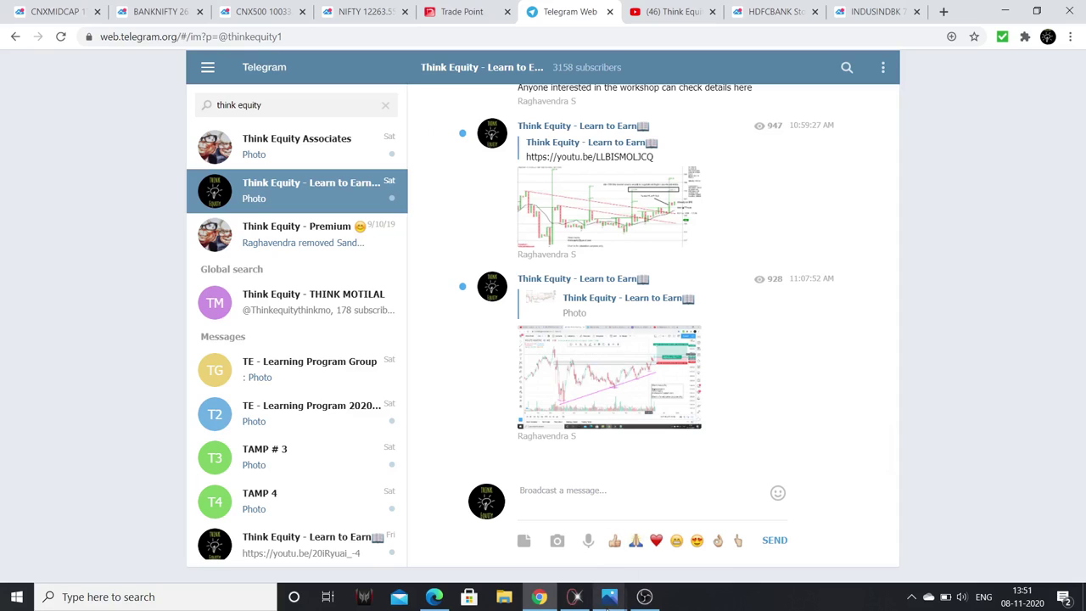
pyautogui.moveTo(608, 600)
pyautogui.click(659, 554)
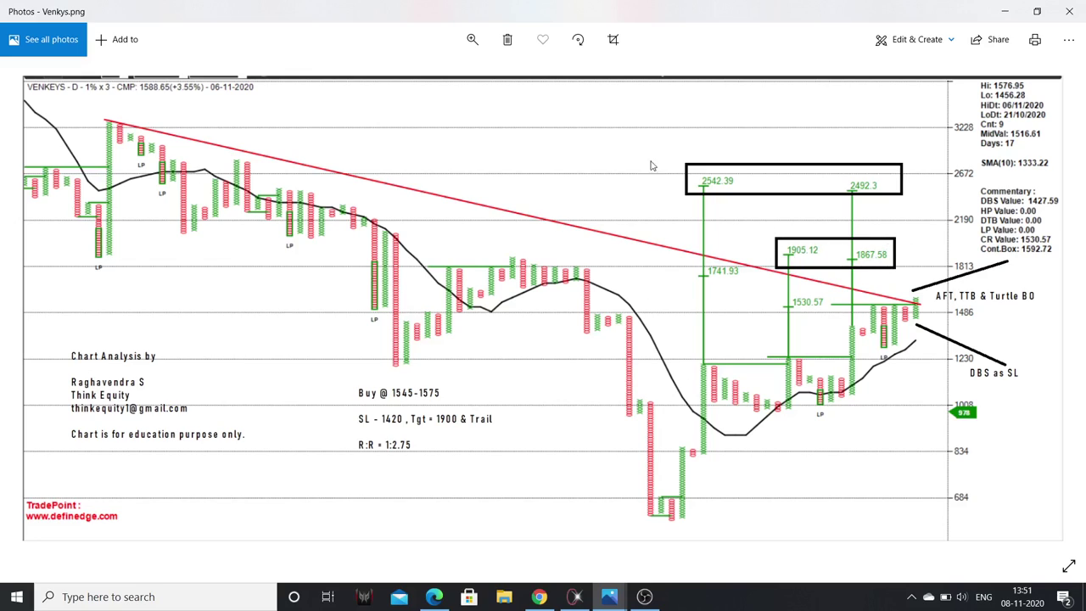
pyautogui.click(1005, 11)
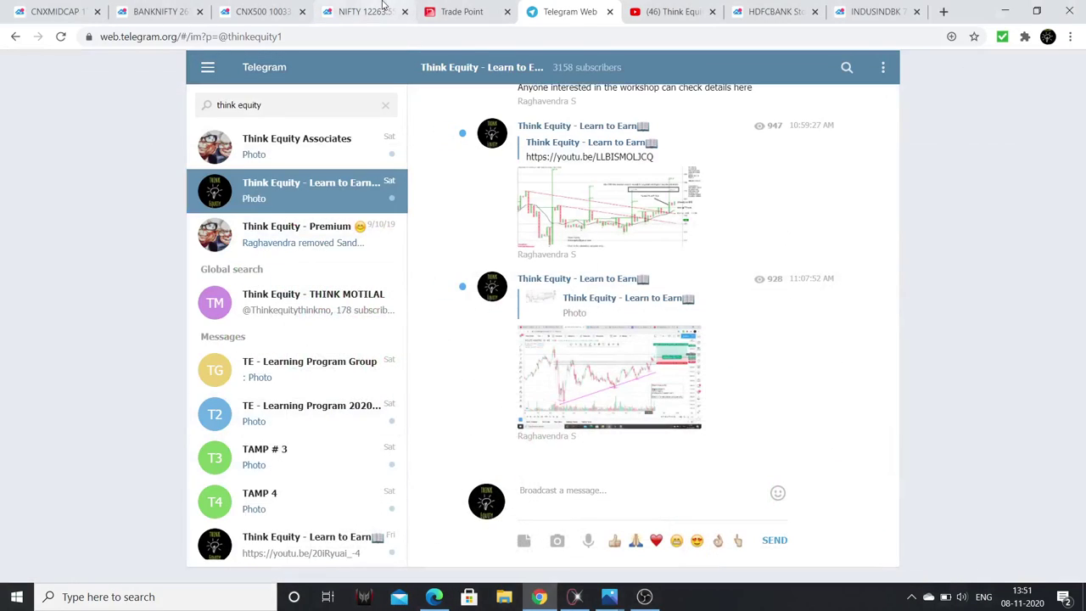
# Step: On the Nifty Midcap 100 weekly chart, draw a green target box above the latest candle
pyautogui.click(264, 10)
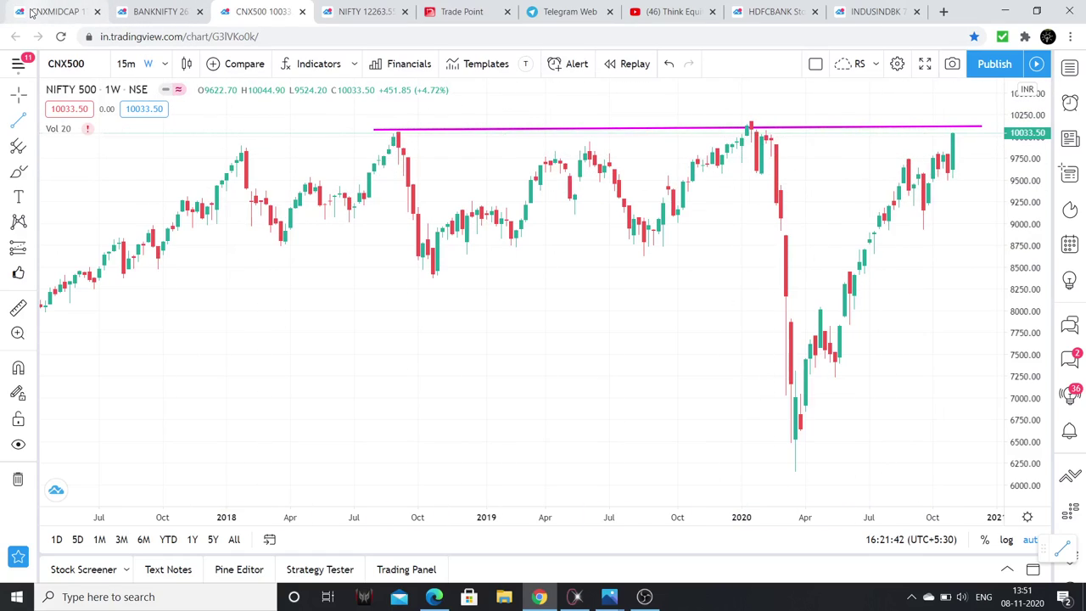
pyautogui.click(53, 12)
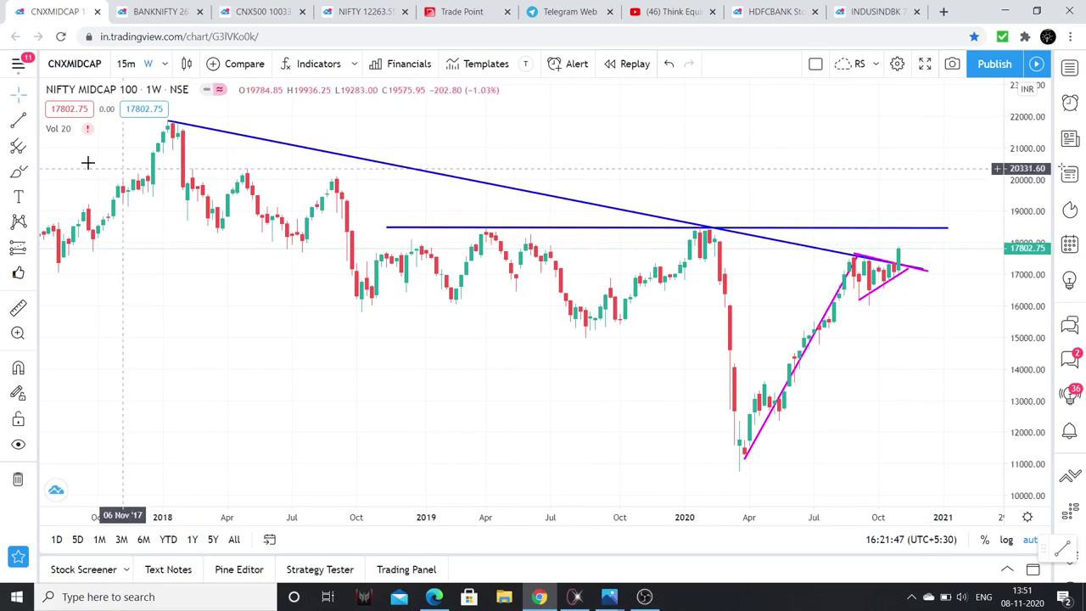
pyautogui.click(33, 175)
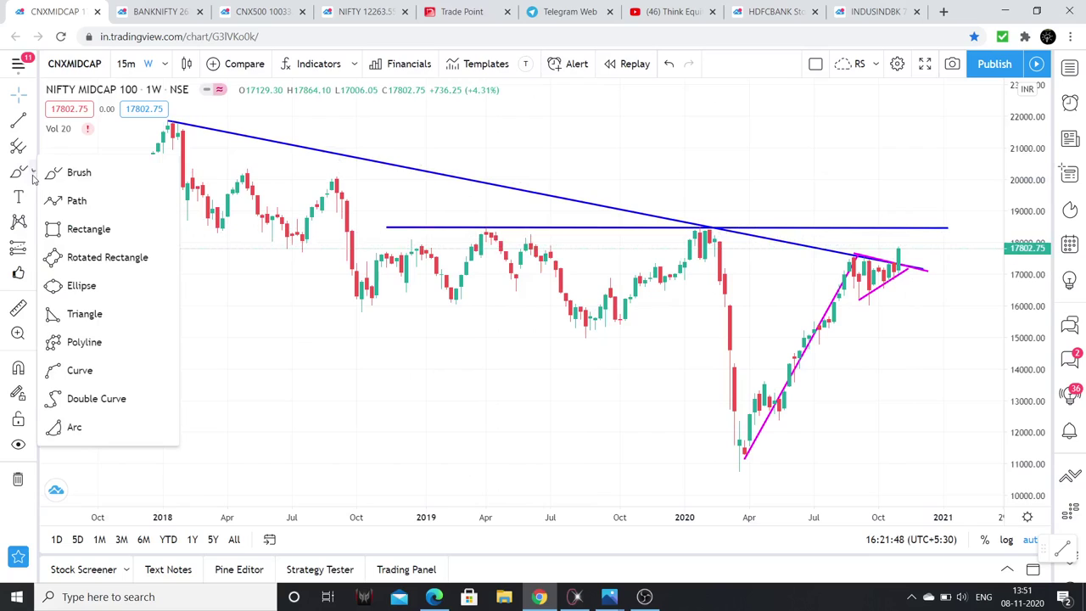
pyautogui.click(85, 228)
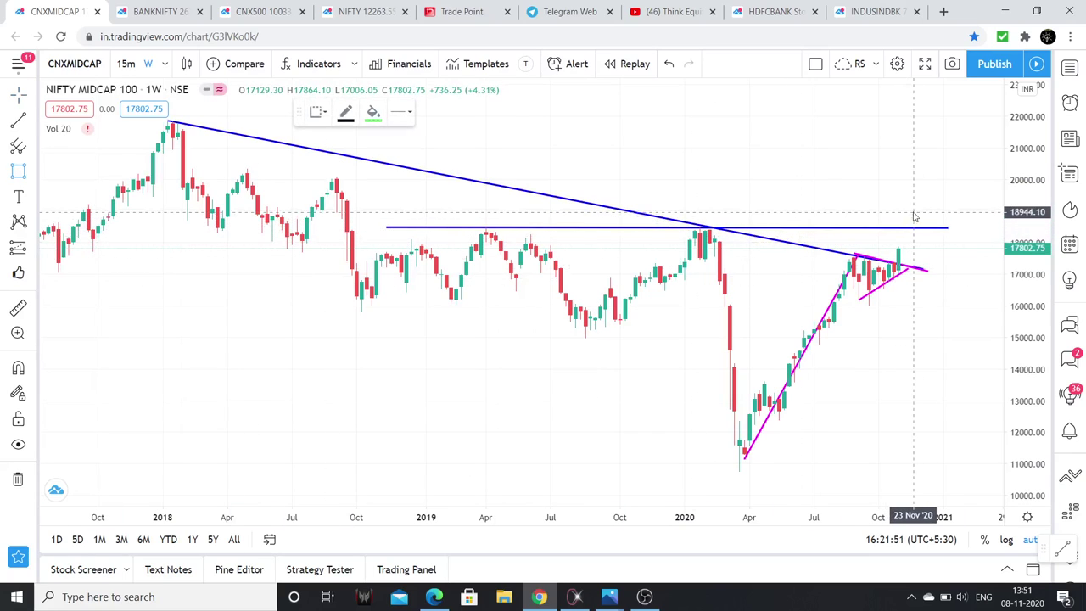
pyautogui.moveTo(914, 213); pyautogui.dragTo(924, 245)
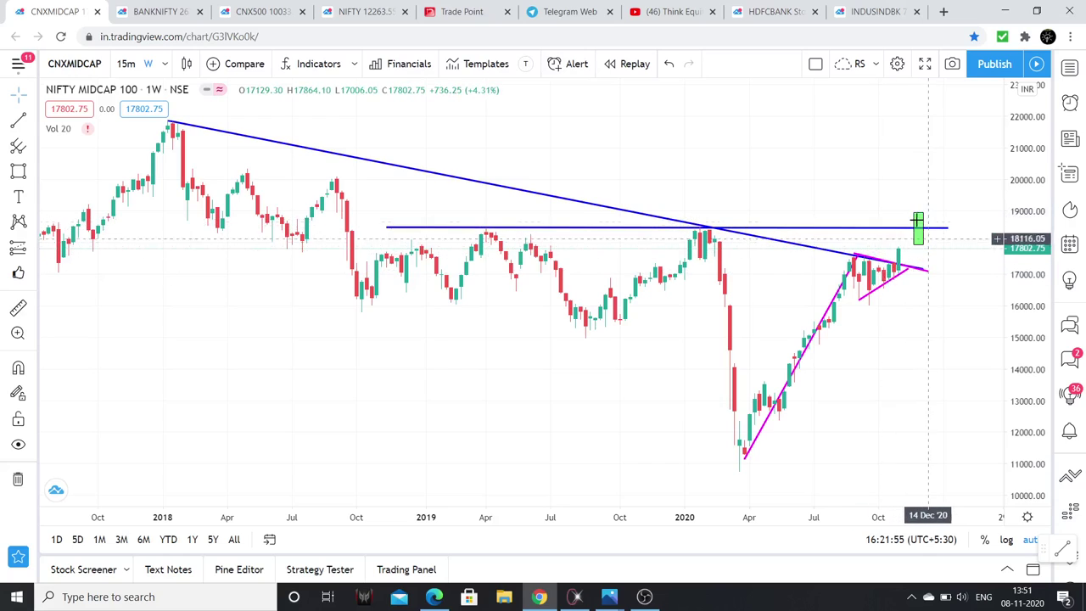
pyautogui.click(715, 228)
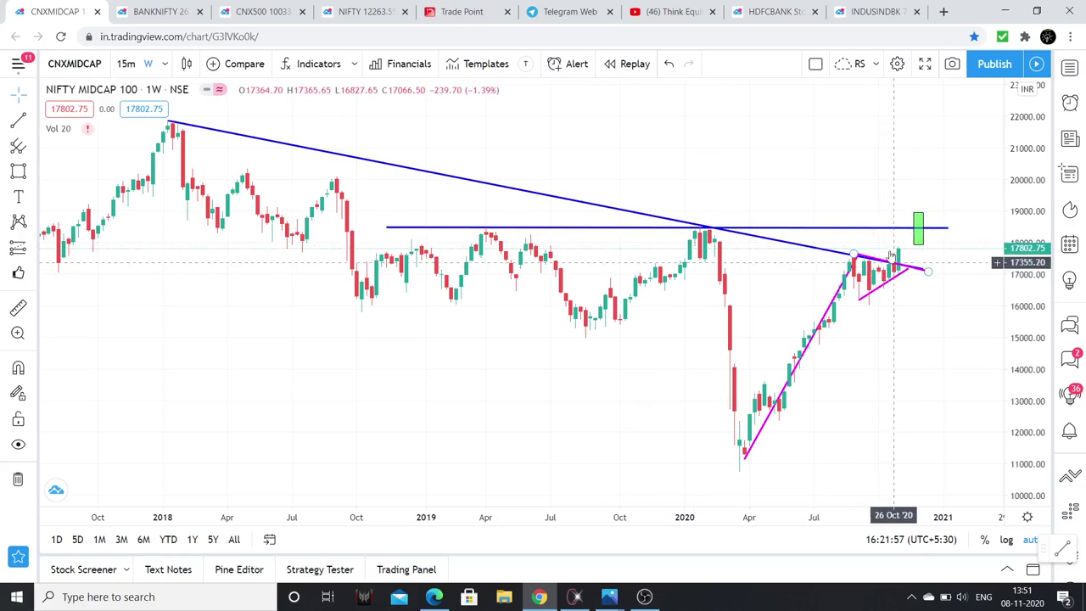
pyautogui.click(919, 236)
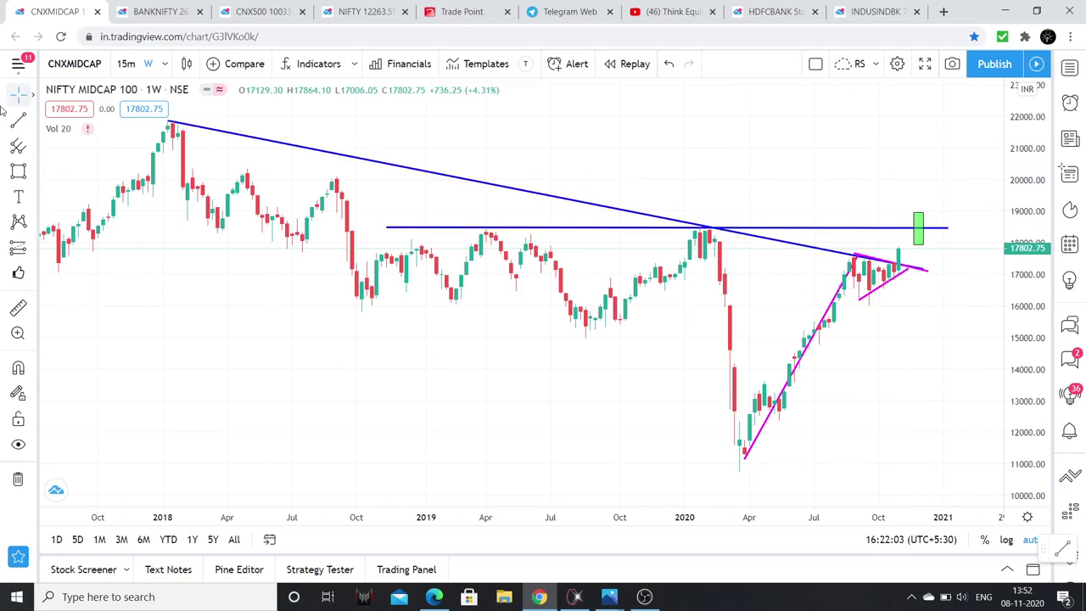
# Step: Add an arrow from above the chart pointing down at the breakout candle
pyautogui.click(32, 122)
pyautogui.click(174, 349)
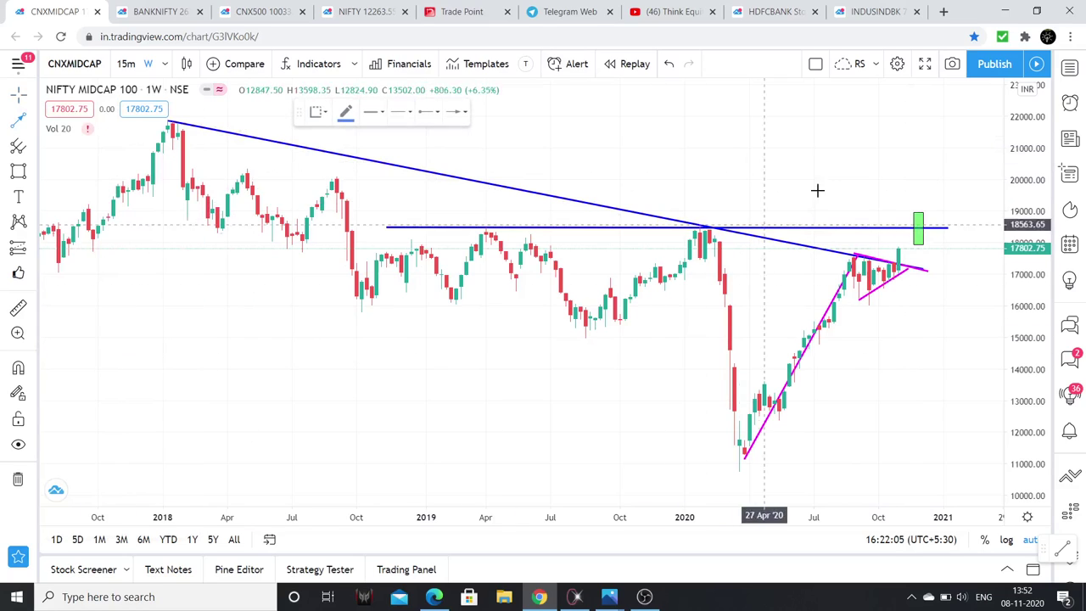
pyautogui.click(859, 180)
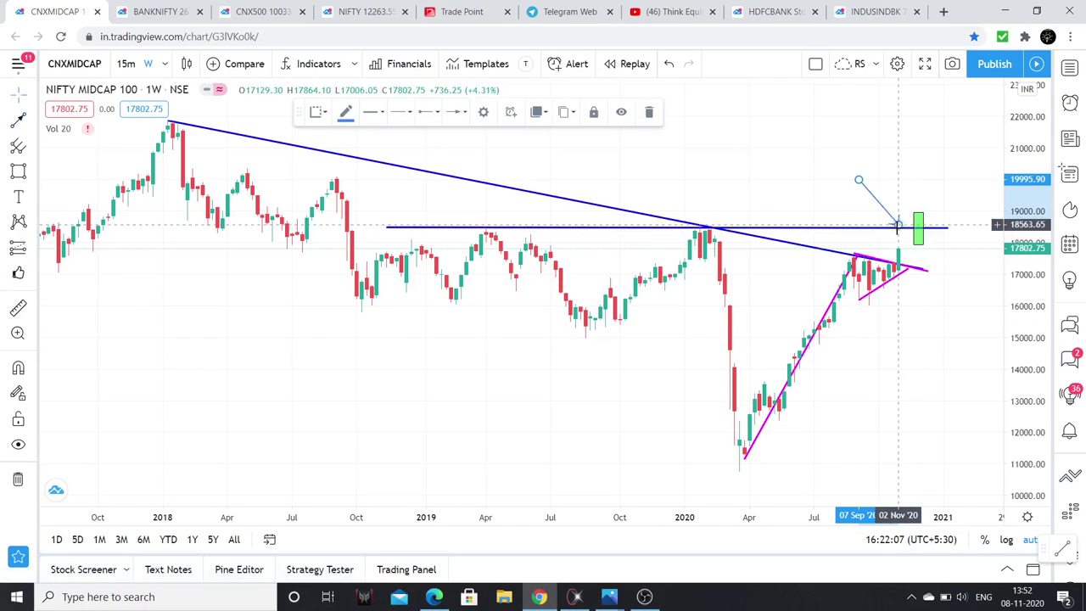
pyautogui.click(899, 225)
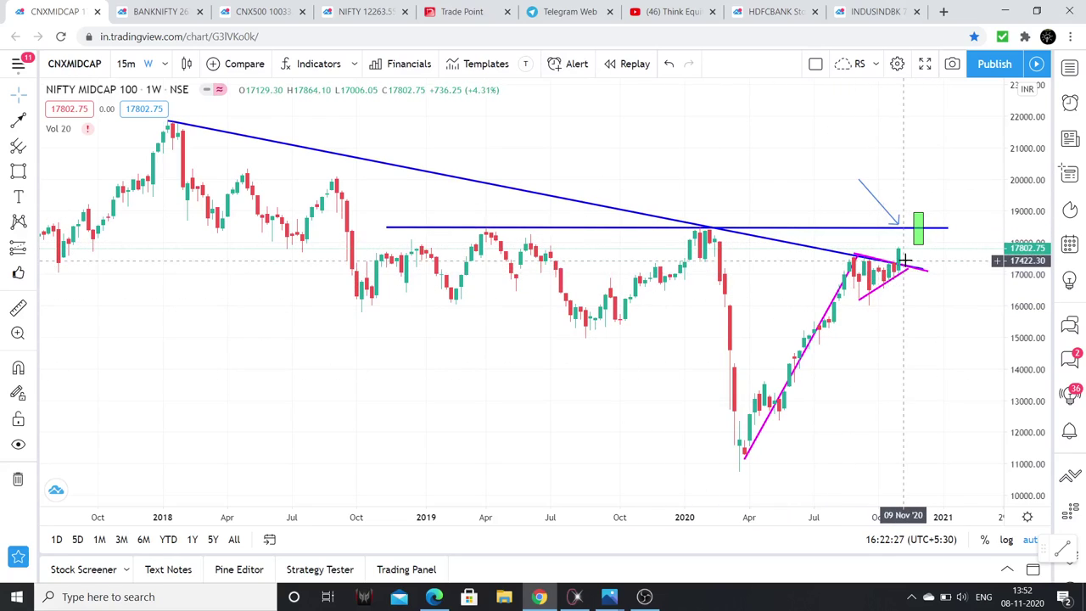
pyautogui.click(919, 227)
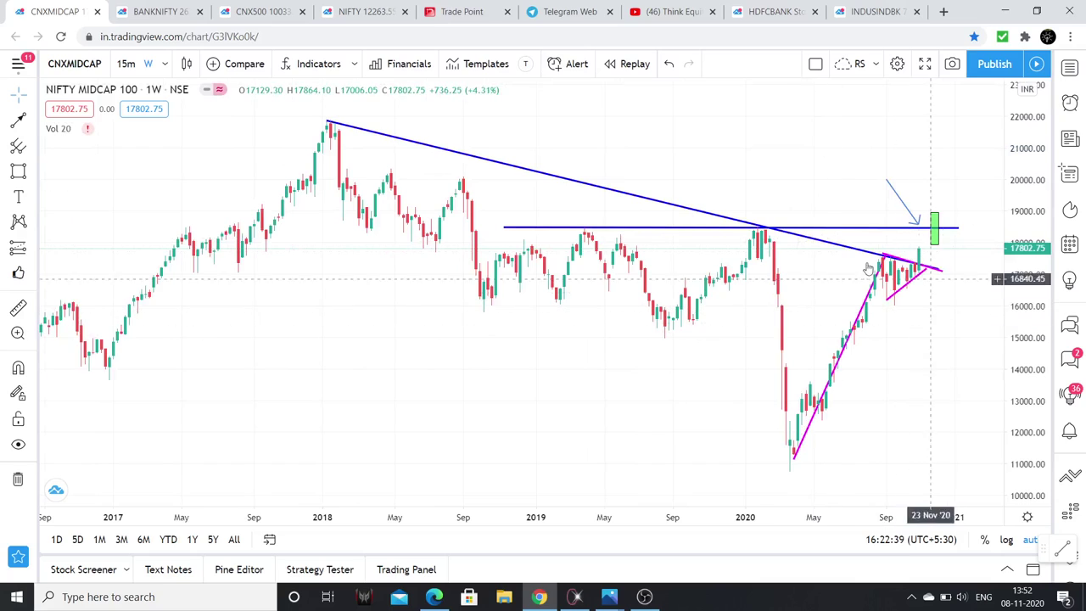
# Step: Toggle the screen recorder window open and closed twice
pyautogui.click(644, 597)
pyautogui.click(644, 597)
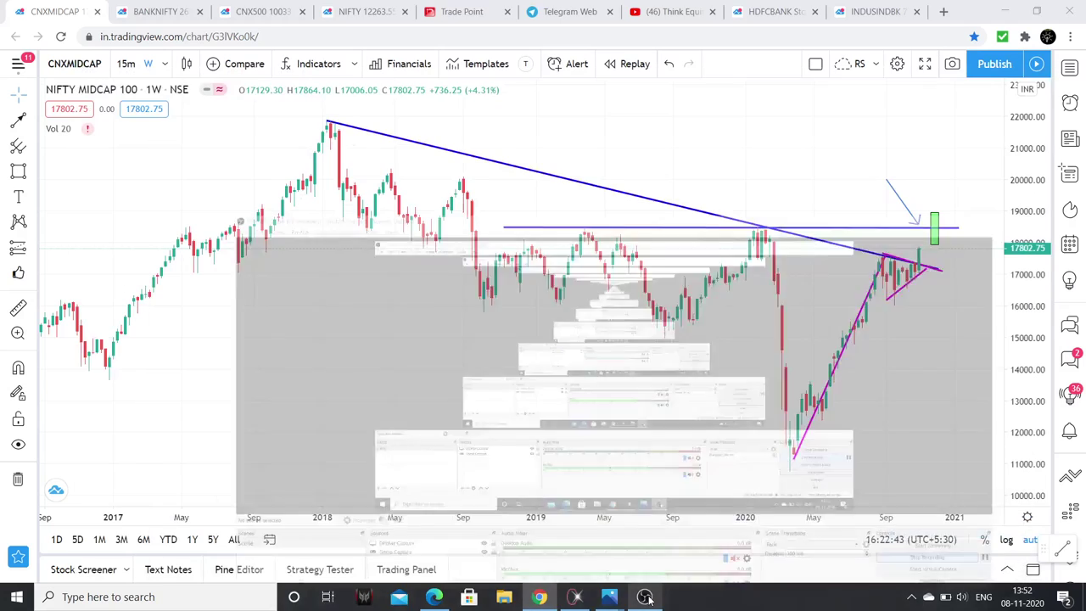
pyautogui.click(644, 597)
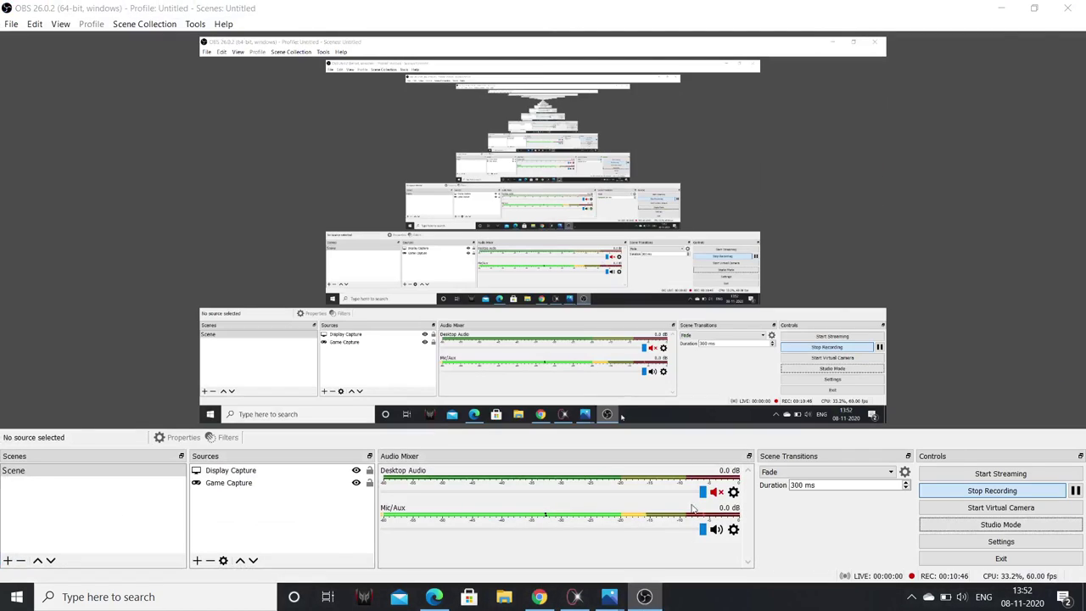
pyautogui.click(644, 597)
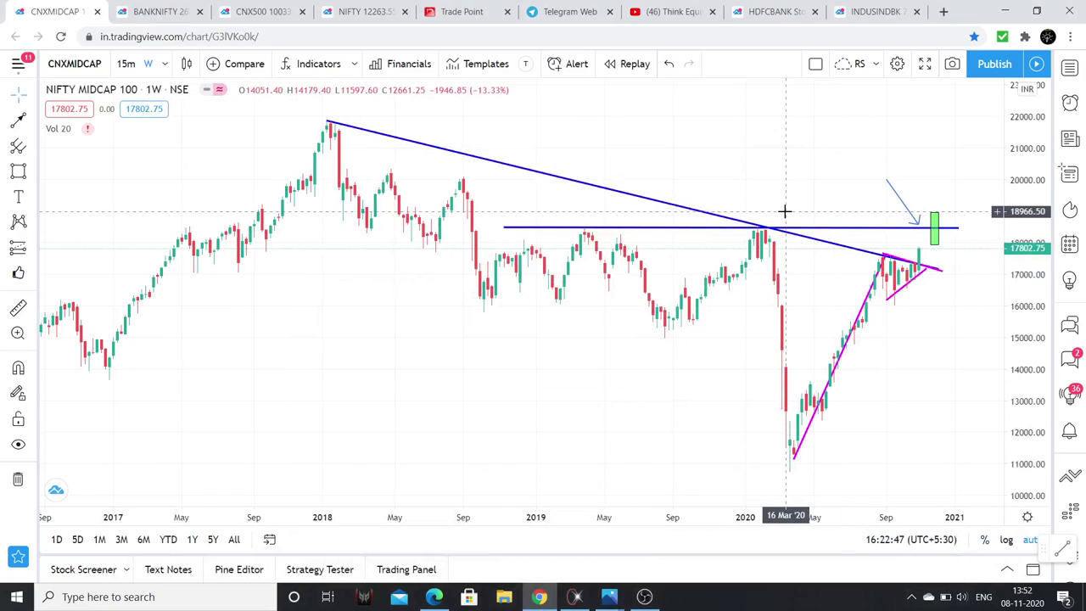
# Step: Bring up the Venkys.png image in Photos, then close it to reveal the midcap chart
pyautogui.moveTo(610, 599)
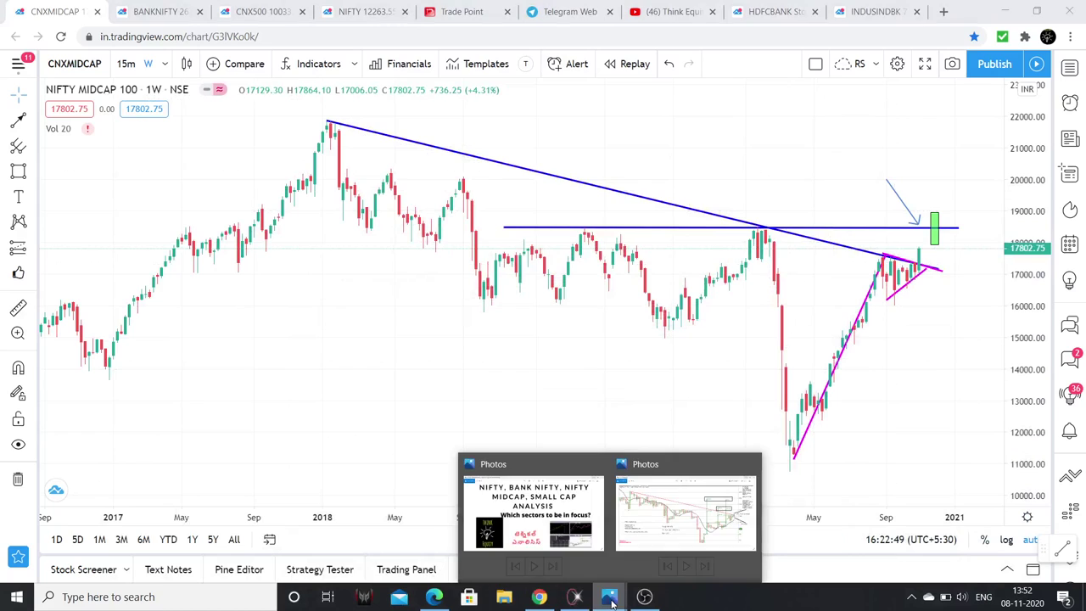
pyautogui.click(689, 541)
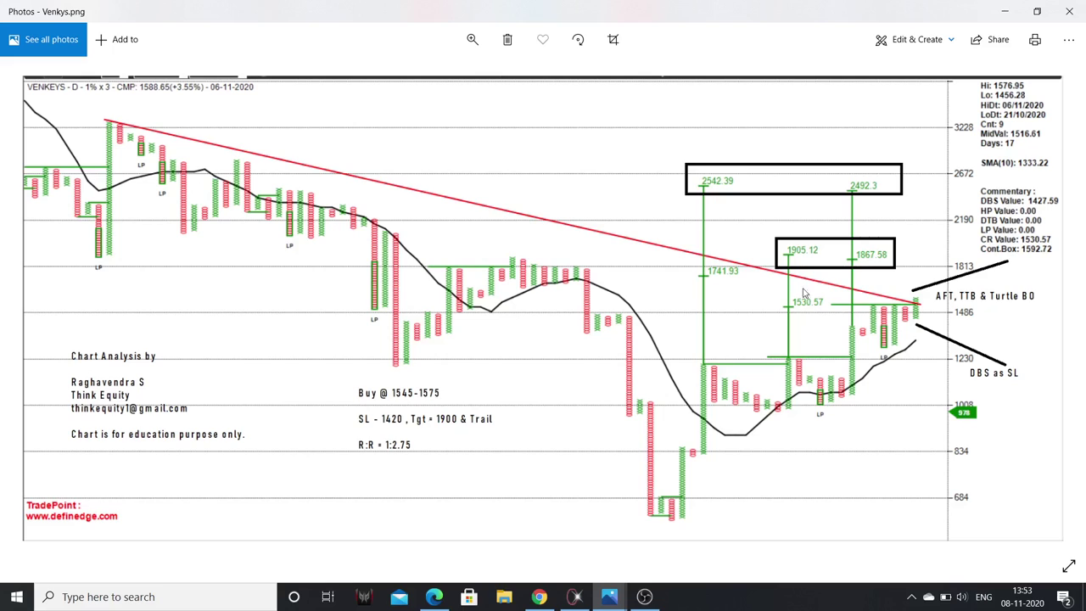
pyautogui.click(994, 12)
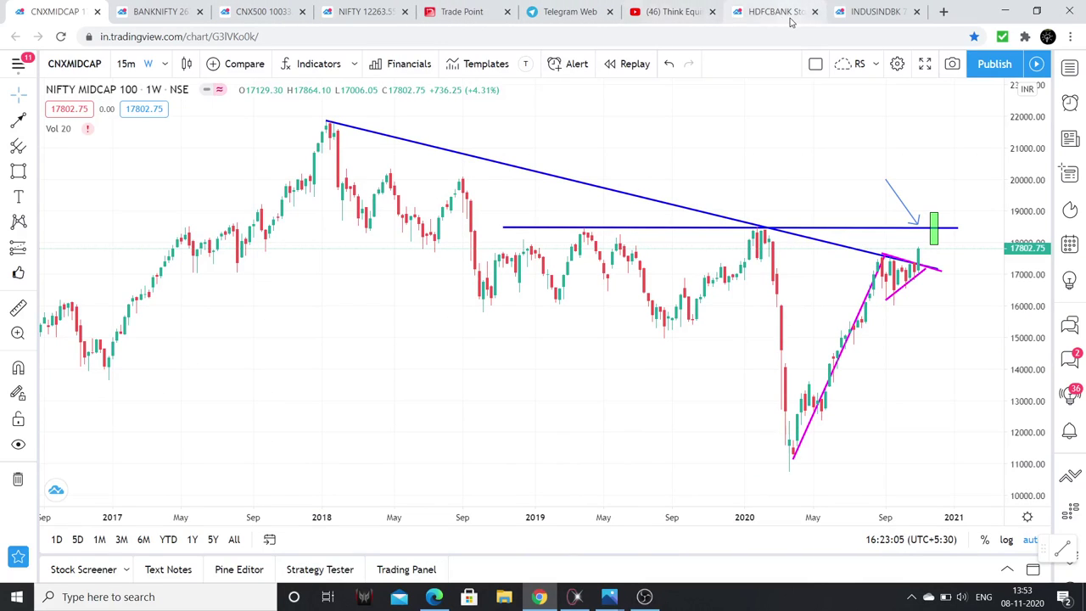
# Step: Glance at the Nifty Bank chart, then view Trade Point's 08/10–08/11/2020 sector performance chart
pyautogui.click(158, 11)
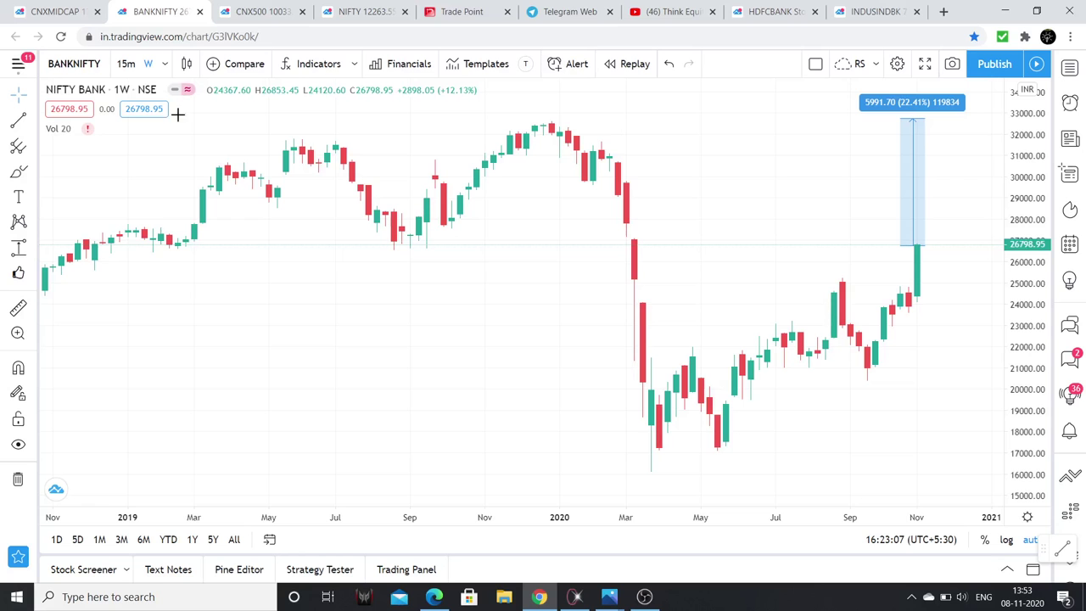
pyautogui.click(462, 11)
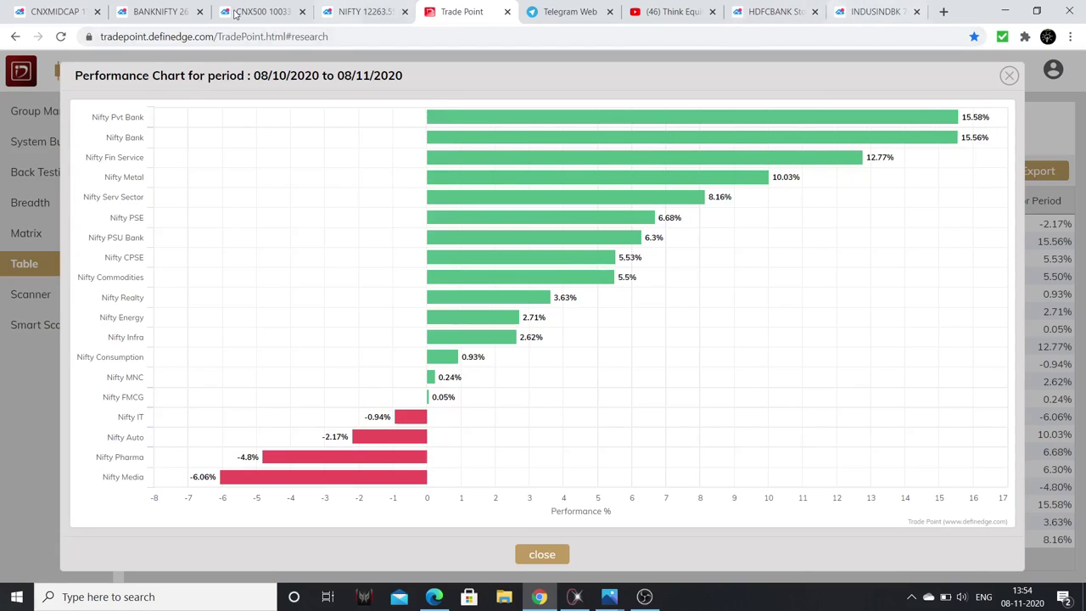
# Step: Remove the price-range drawing from the Nifty Bank chart and switch it to 1D candles
pyautogui.click(157, 11)
pyautogui.moveTo(785, 364); pyautogui.dragTo(644, 425)
pyautogui.click(18, 480)
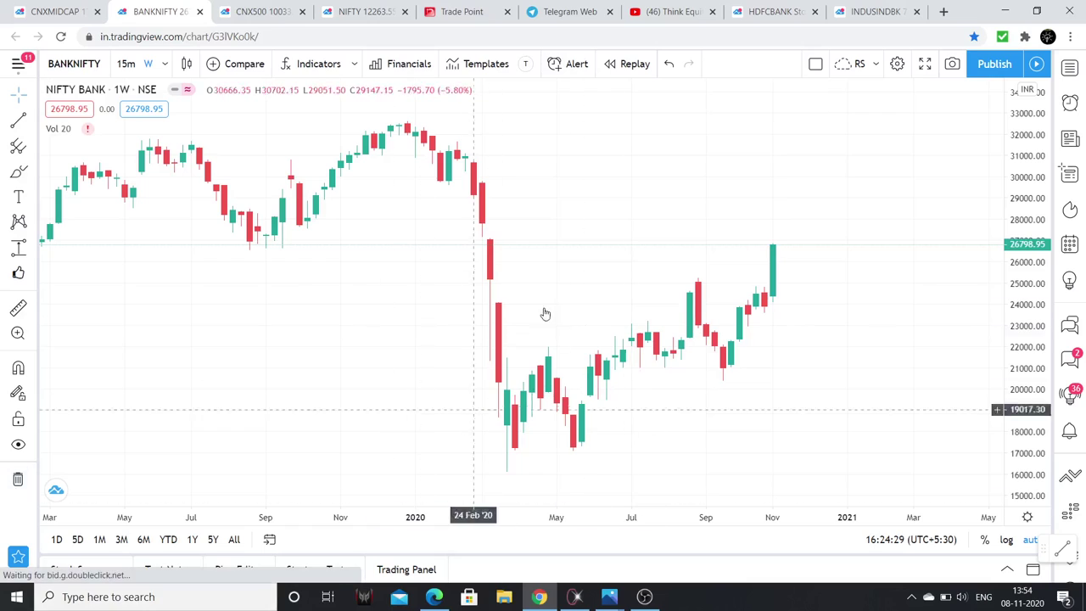
pyautogui.click(163, 68)
pyautogui.click(200, 388)
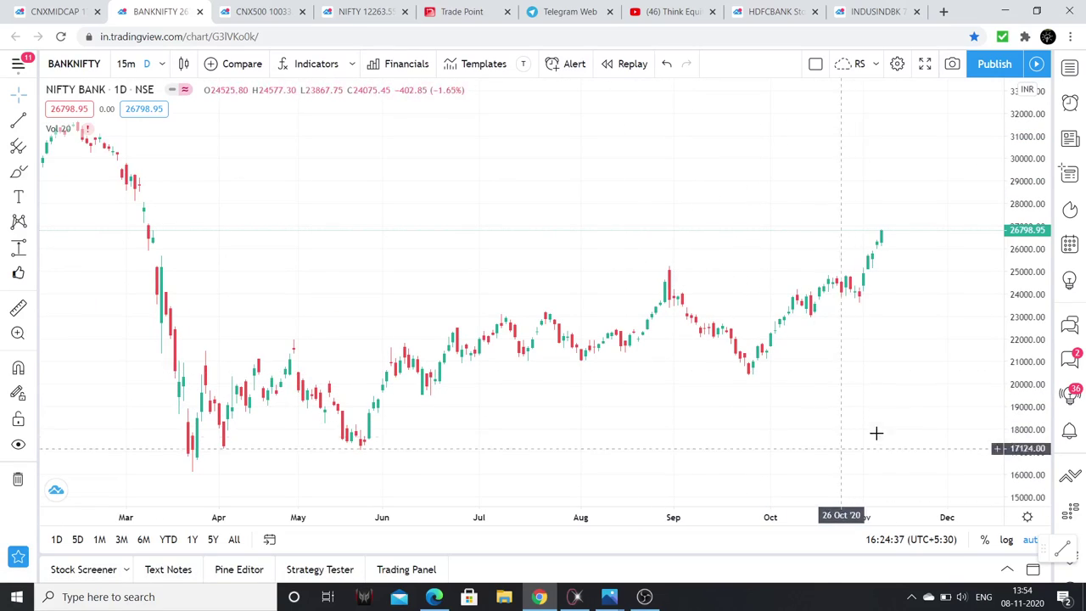
# Step: Draw two magenta trend lines from the late-August high out to mid and late November
pyautogui.click(20, 124)
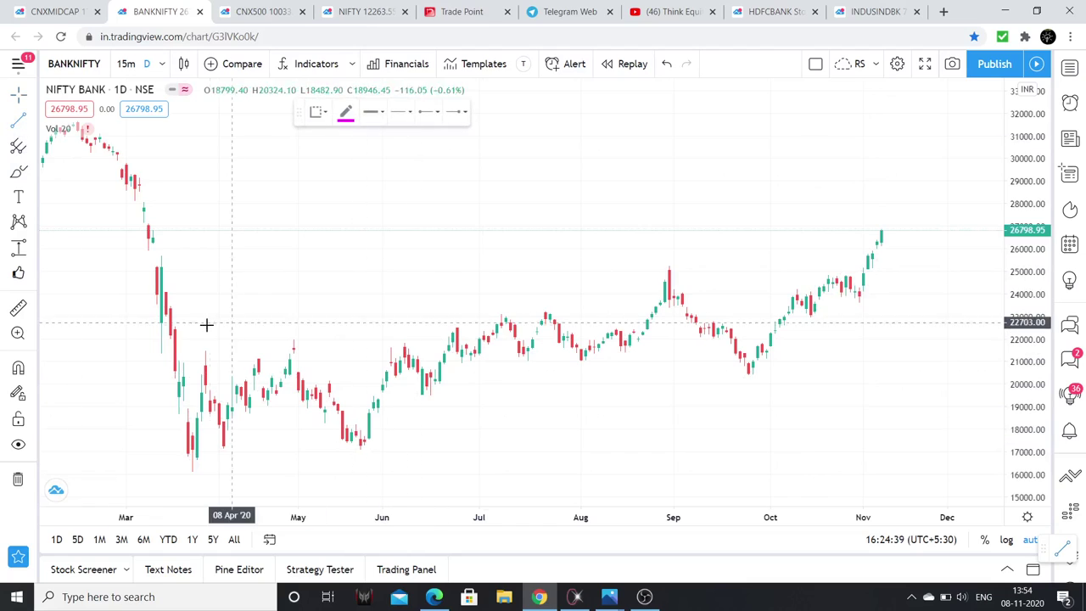
pyautogui.click(661, 285)
pyautogui.click(904, 278)
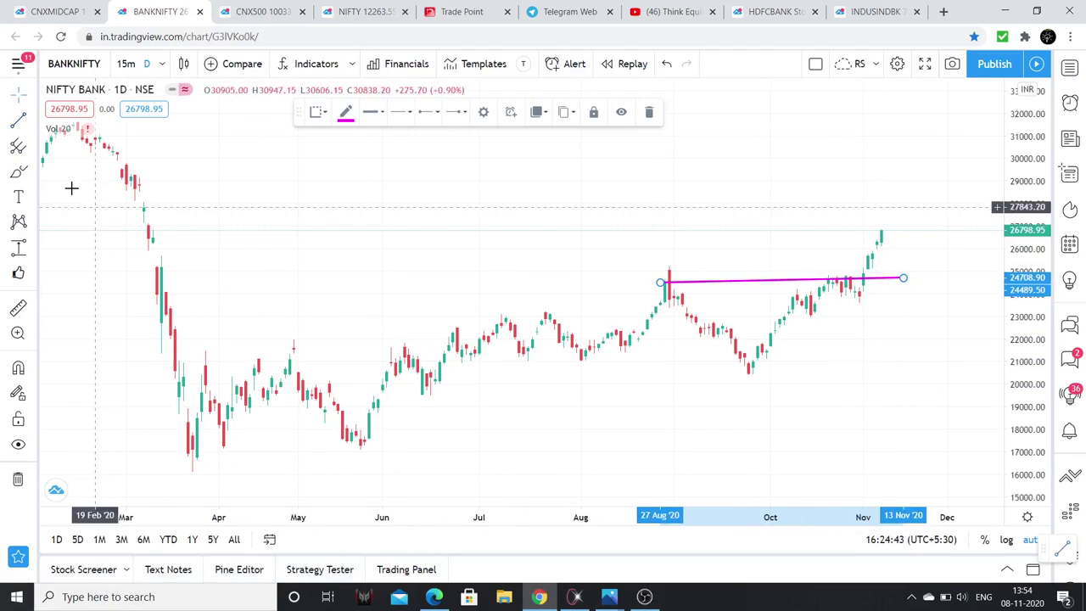
pyautogui.click(20, 124)
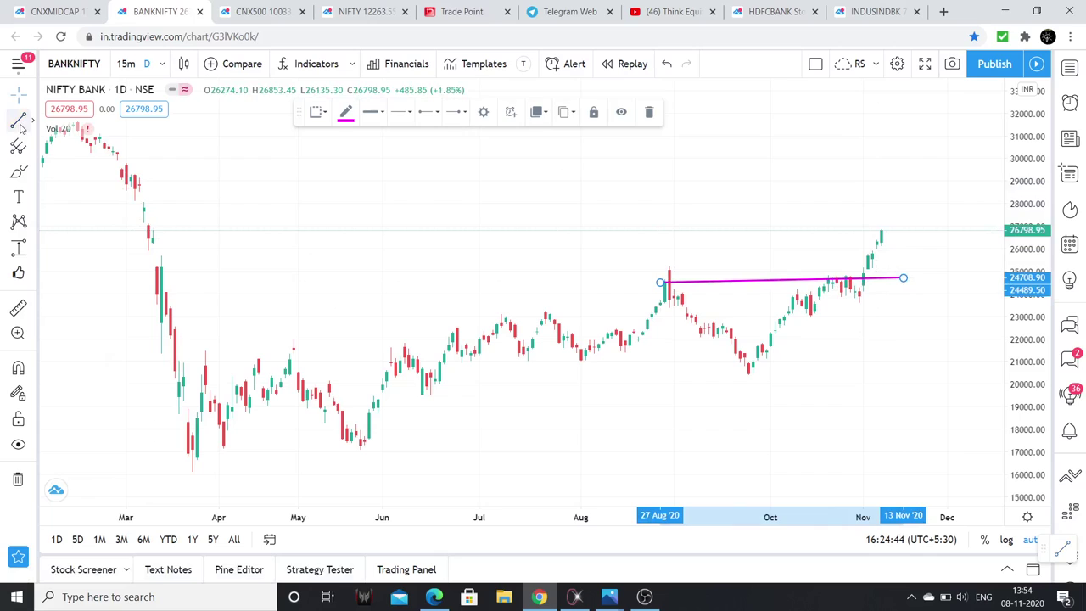
pyautogui.click(652, 270)
pyautogui.click(916, 263)
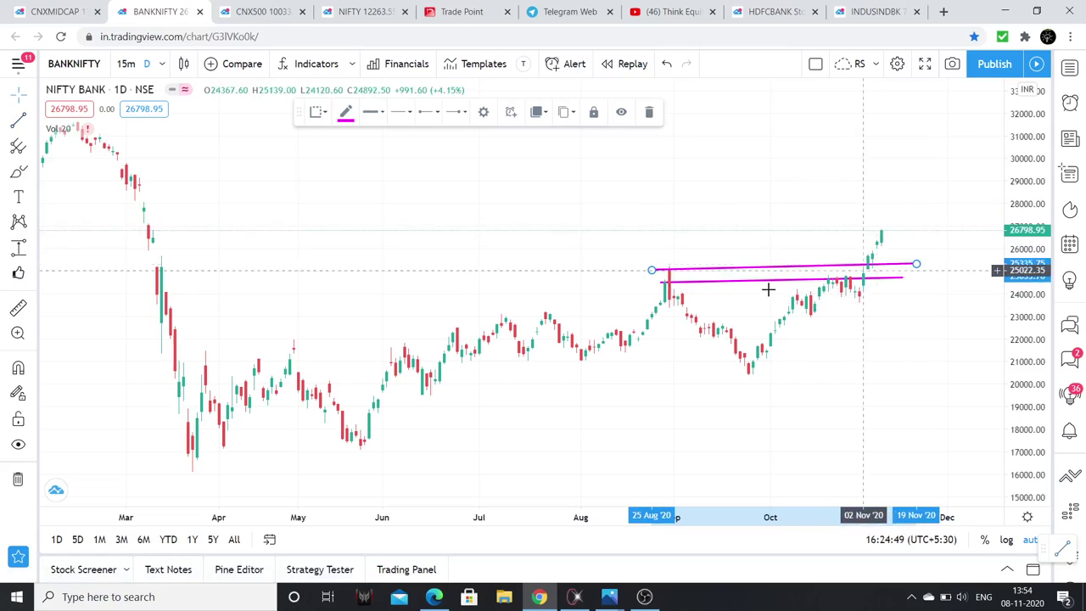
pyautogui.click(774, 11)
# Step: Cycle through the IndusInd, HDFC Bank, sector performance, Nifty 50 and Nifty 500 tabs back to Nifty Bank
pyautogui.click(864, 6)
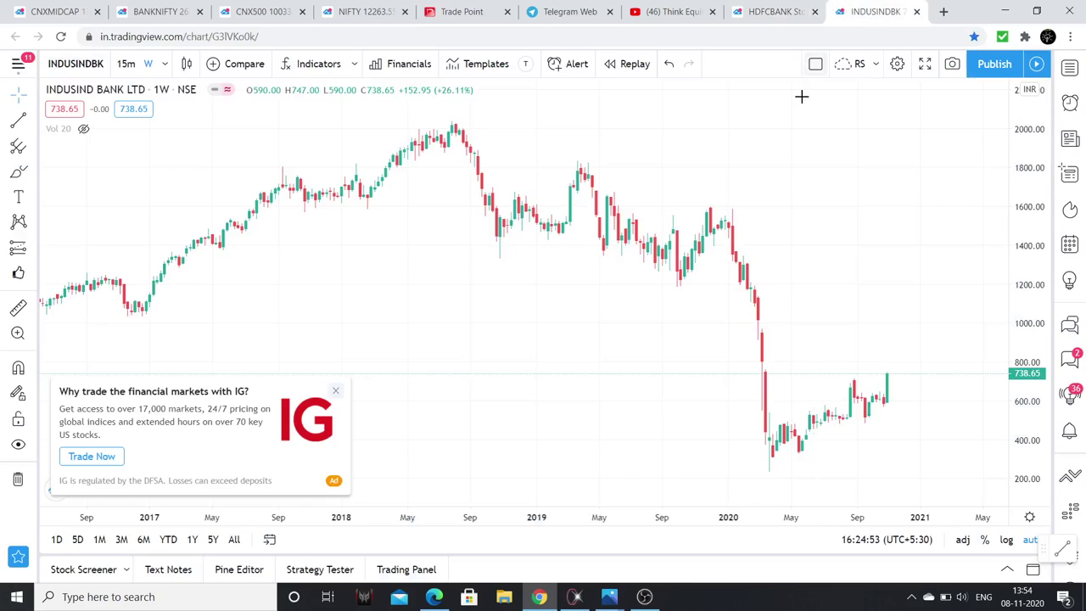
pyautogui.click(774, 8)
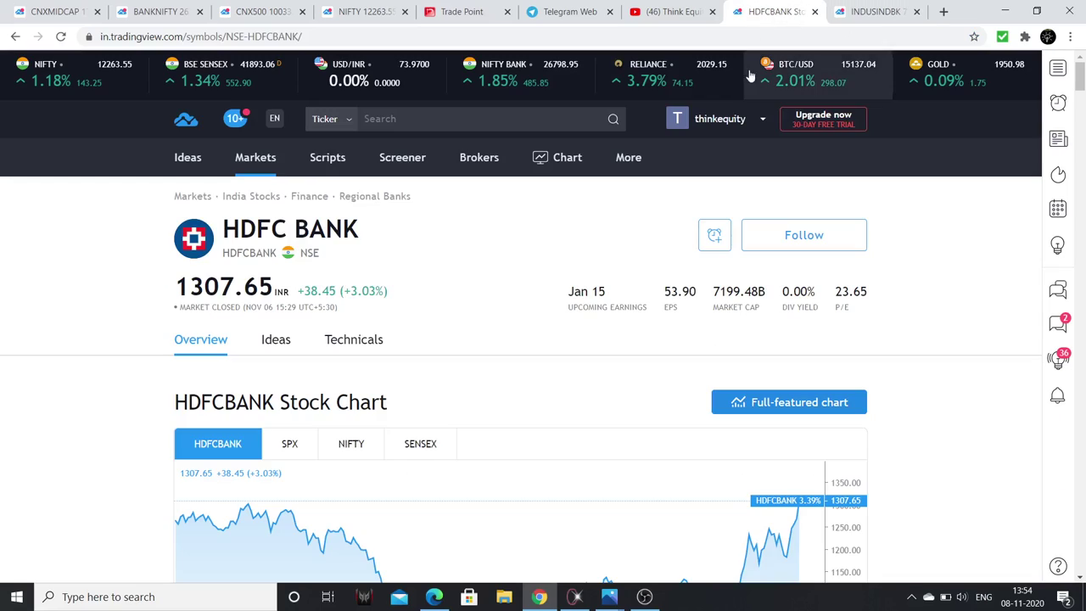
pyautogui.click(474, 6)
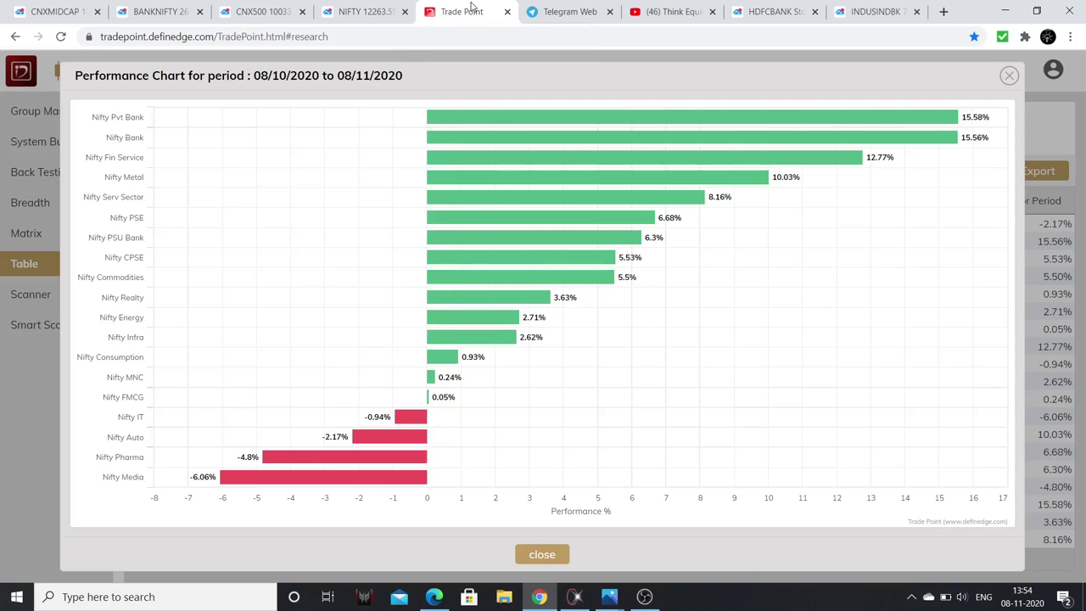
pyautogui.click(382, 5)
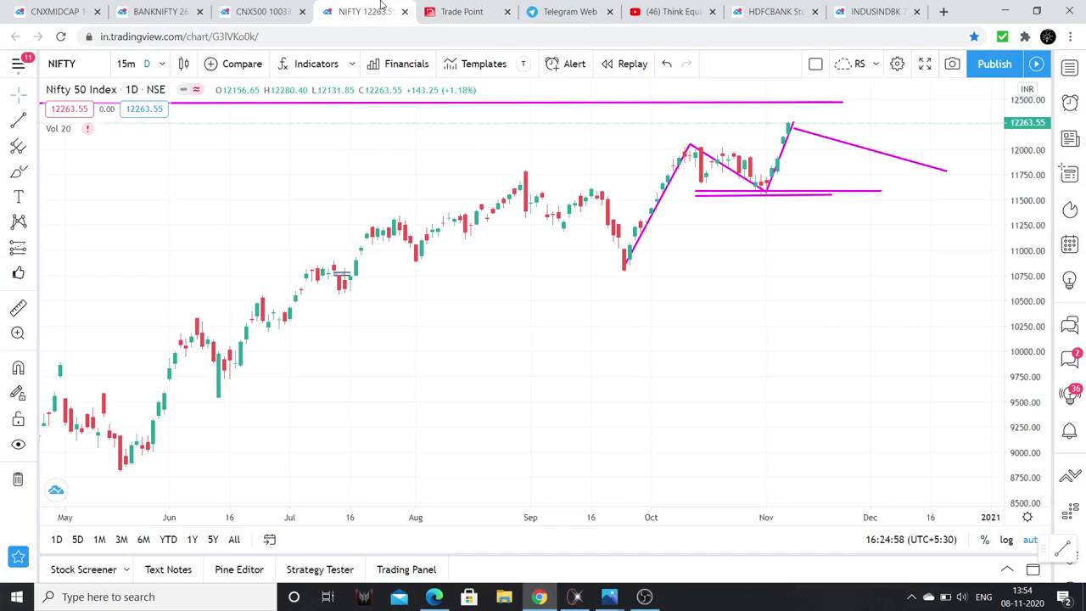
pyautogui.click(263, 11)
pyautogui.click(159, 11)
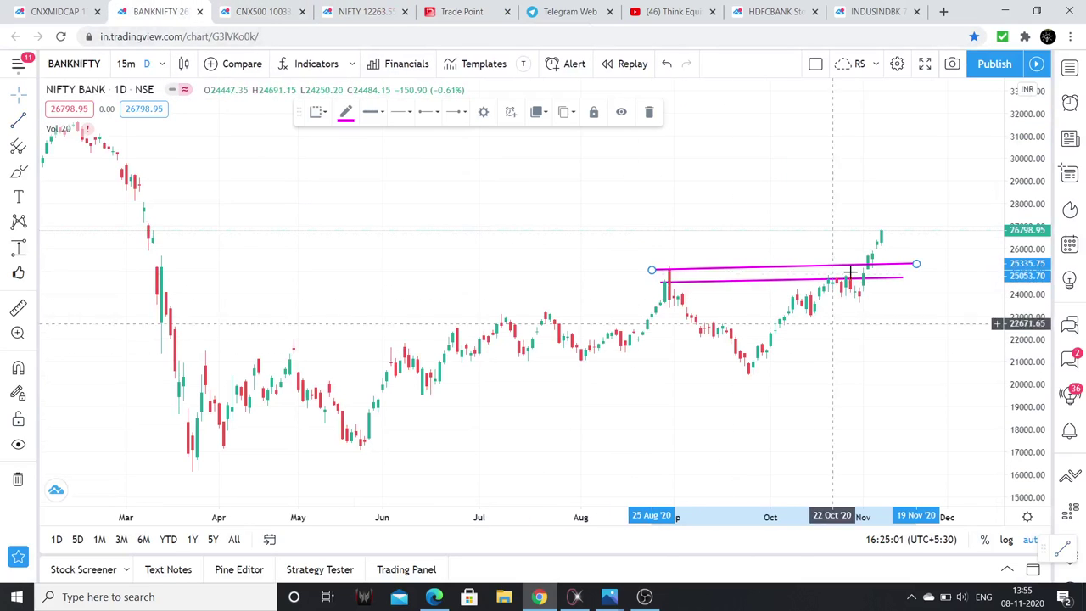
# Step: Pan and zoom the Nifty Bank daily chart to show future dates past the magenta lines
pyautogui.moveTo(883, 289); pyautogui.dragTo(822, 280)
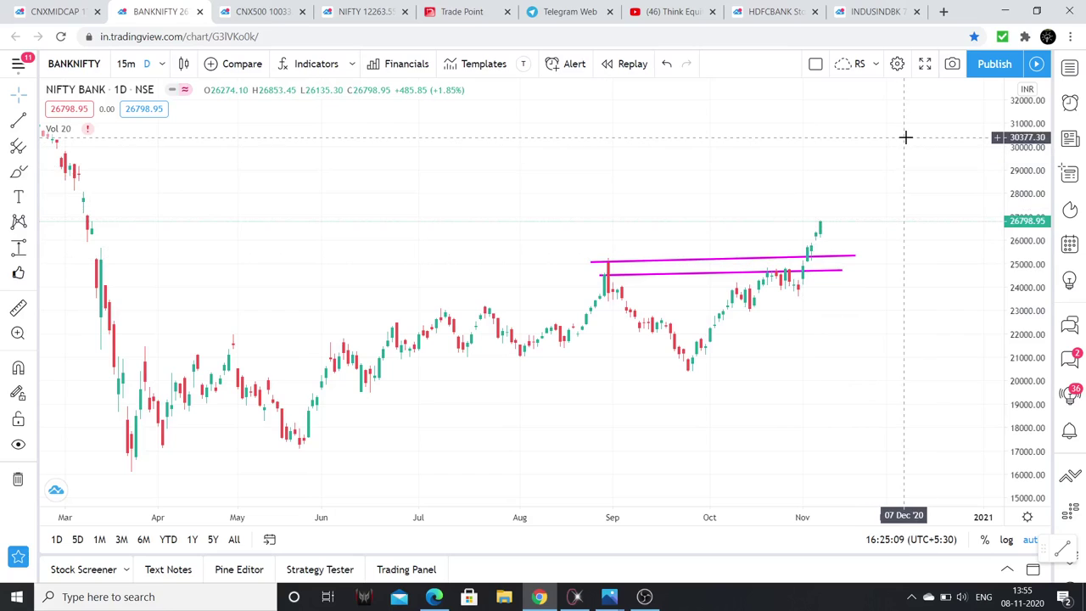
pyautogui.scroll(-2, 765, 386)
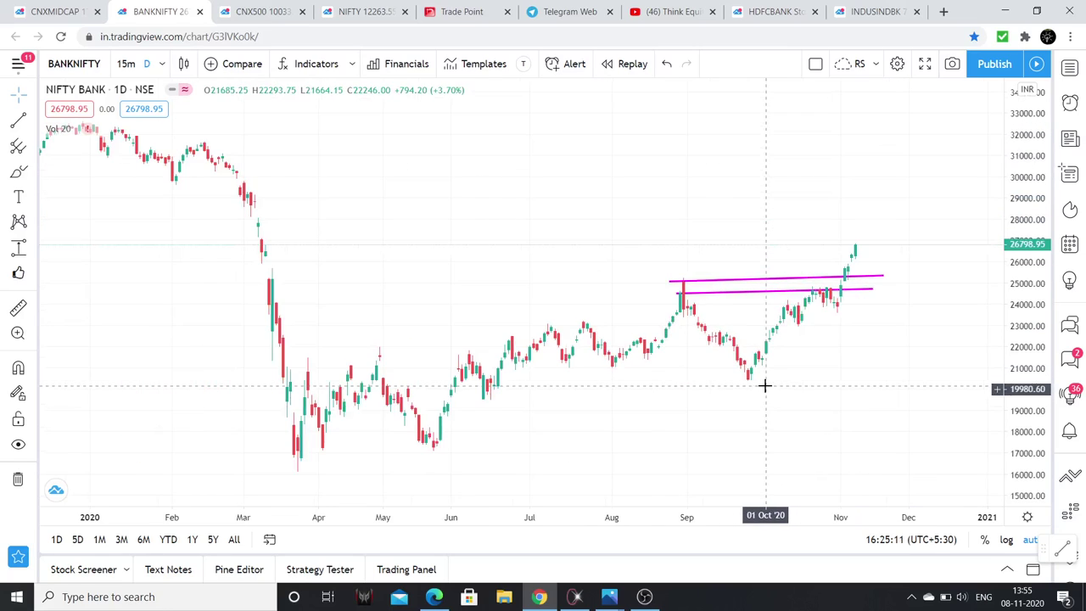
pyautogui.scroll(-1, 764, 386)
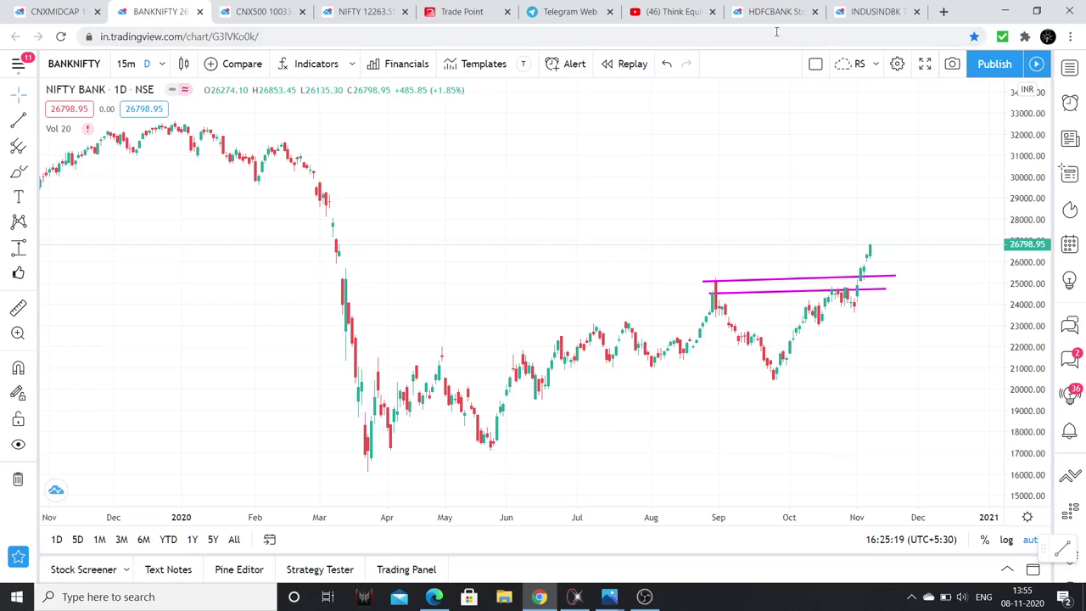
pyautogui.moveTo(917, 336); pyautogui.dragTo(829, 340)
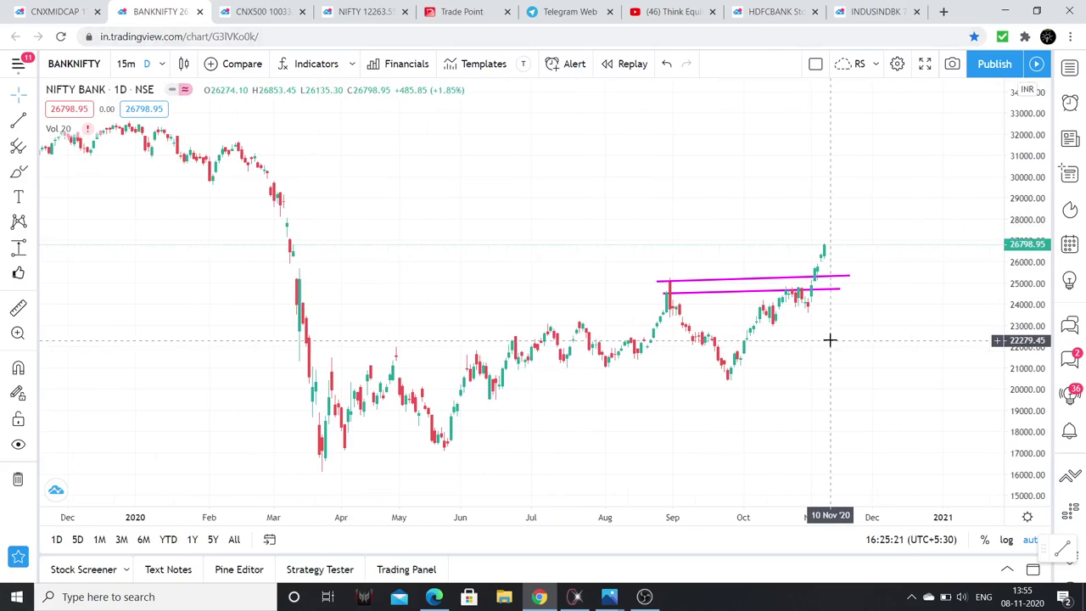
# Step: View the channel's Nifty Bank point-and-figure photo in Telegram, then return to TradePoint's Nifty 500 chart
pyautogui.click(565, 11)
pyautogui.scroll(10, 715, 361)
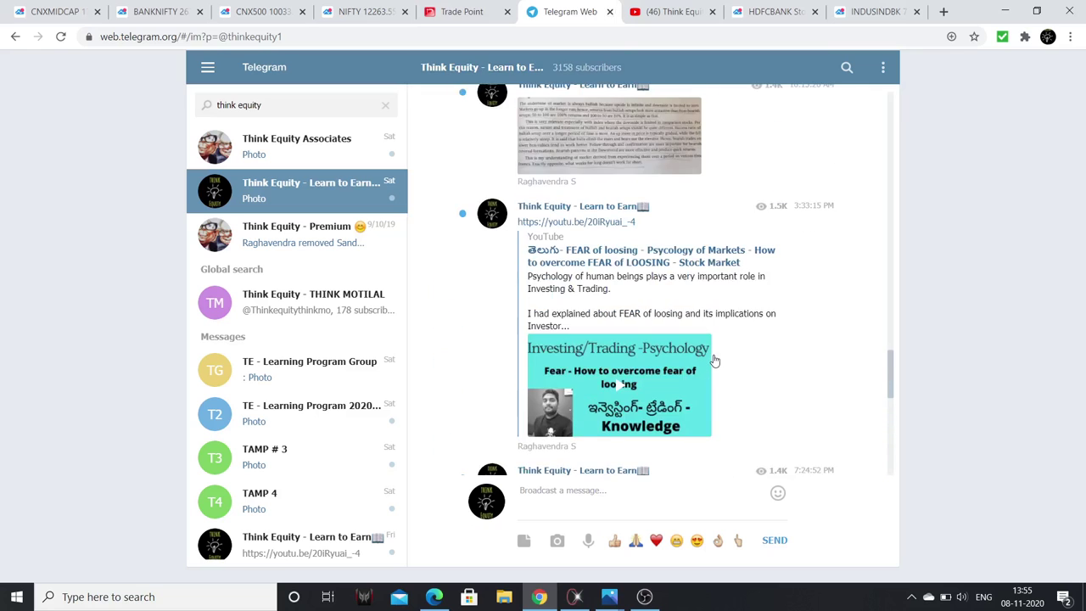
pyautogui.scroll(5, 740, 354)
pyautogui.click(603, 425)
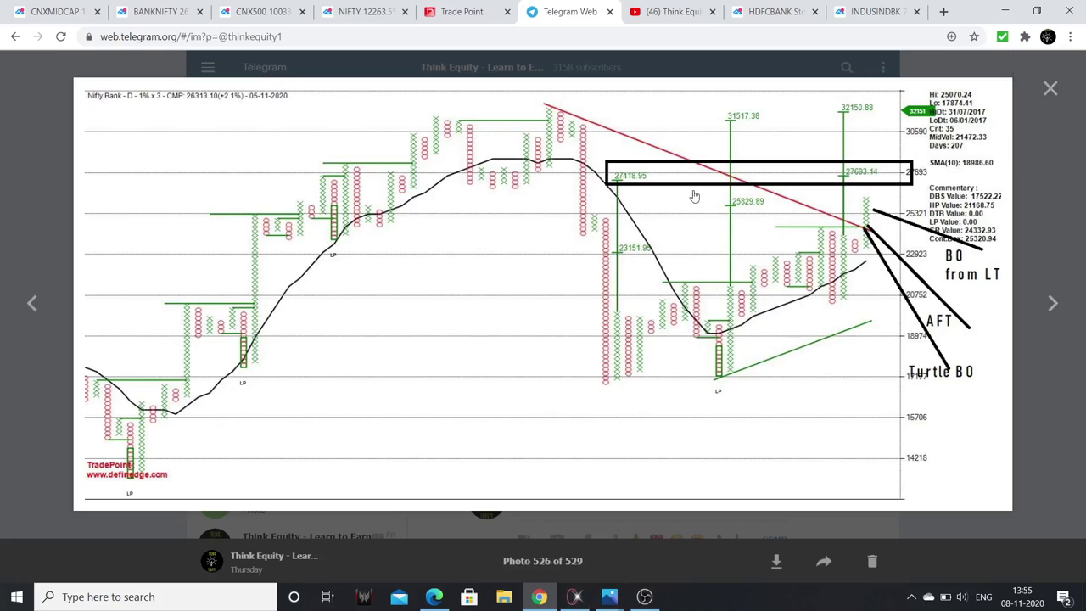
pyautogui.click(575, 597)
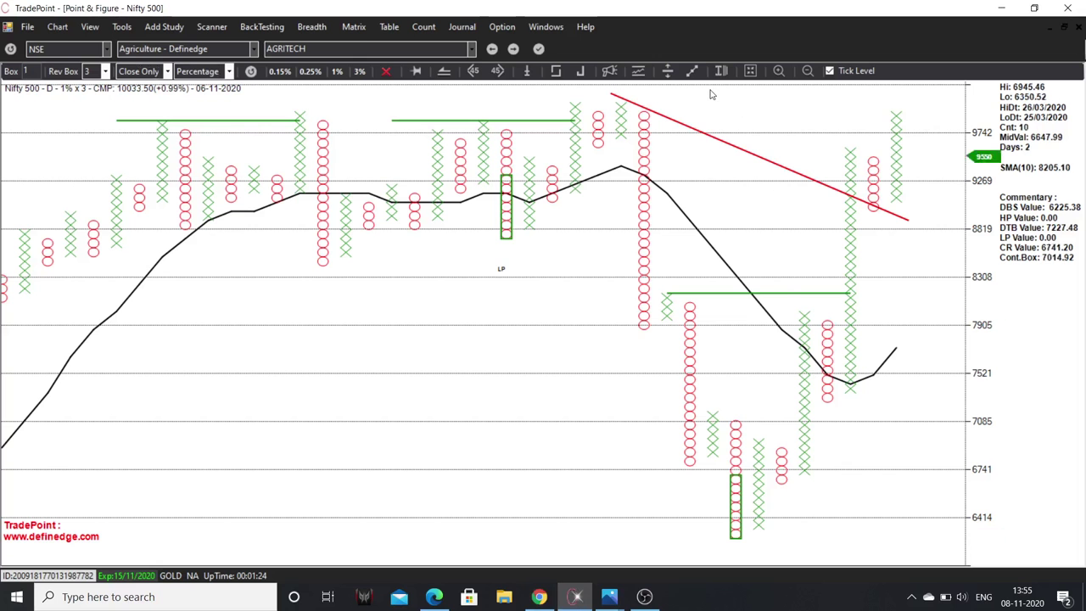
# Step: Compare TradePoint's Nifty Bank point-and-figure chart against the Telegram chart photo
pyautogui.click(557, 30)
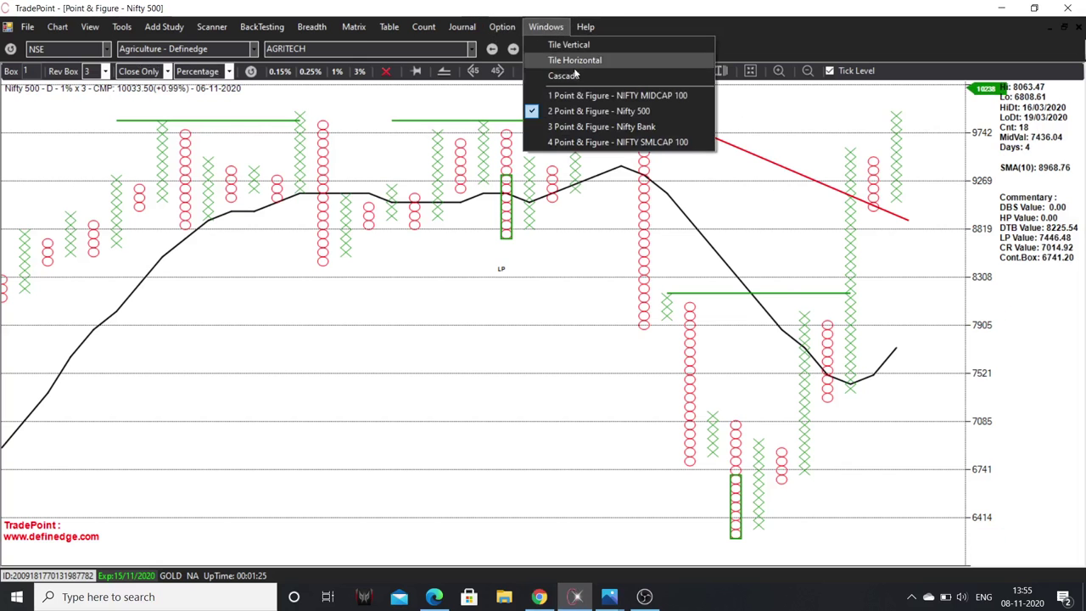
pyautogui.click(633, 128)
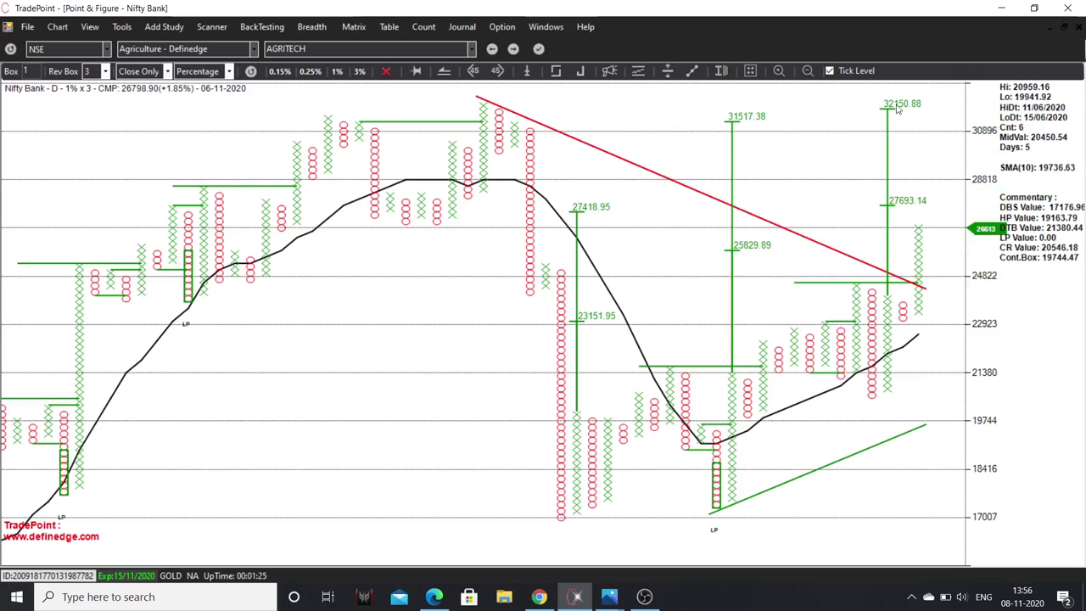
pyautogui.click(1002, 9)
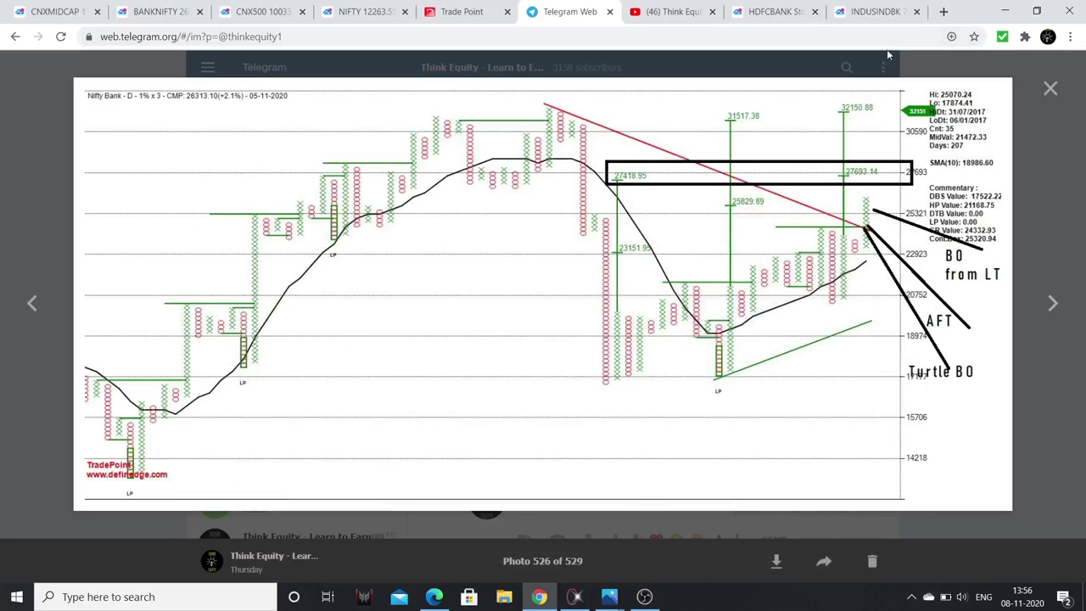
pyautogui.click(576, 597)
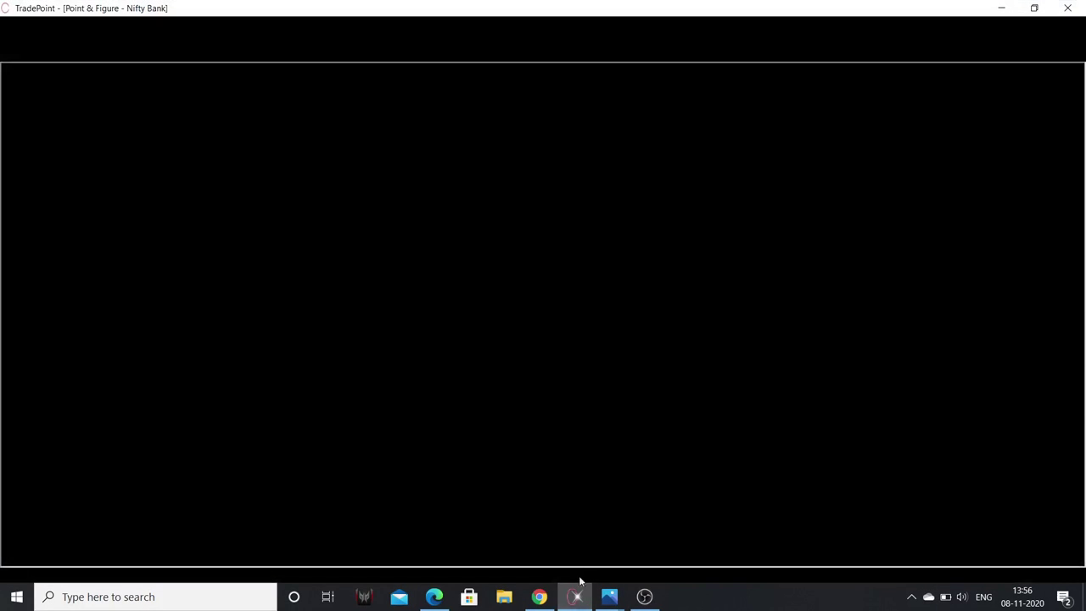
# Step: Switch TradePoint to the NIFTY SMLCAP 100 point-and-figure chart, then bring the browser forward
pyautogui.click(546, 27)
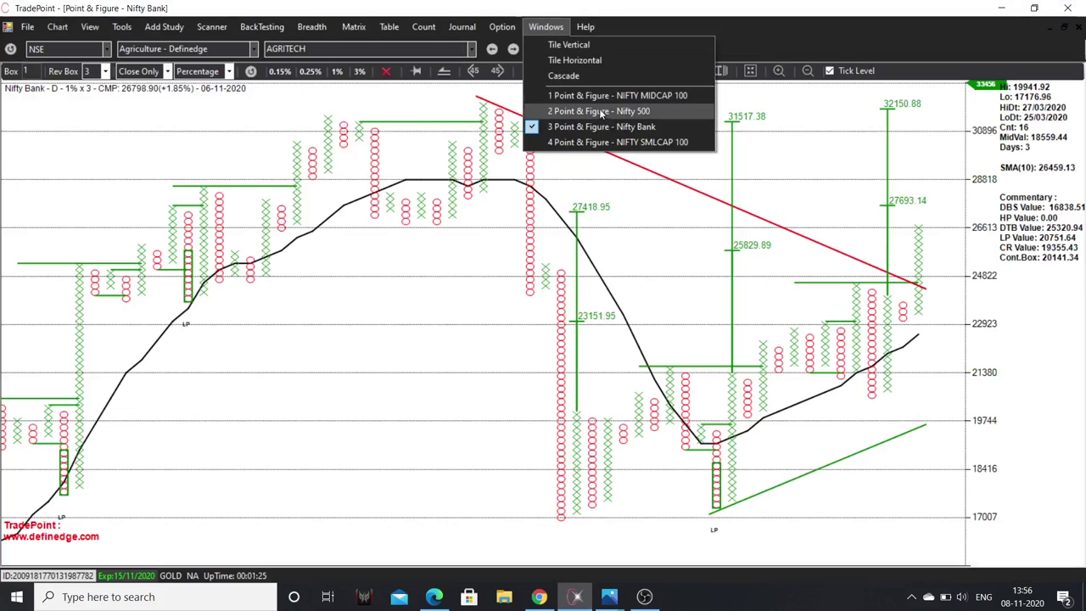
pyautogui.click(608, 142)
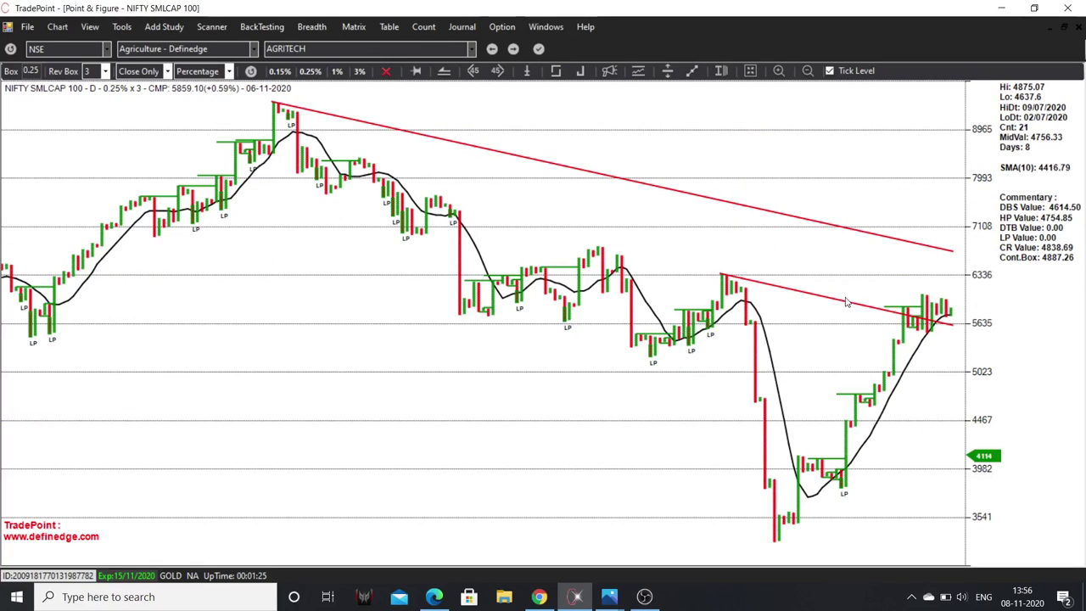
pyautogui.scroll(2, 926, 344)
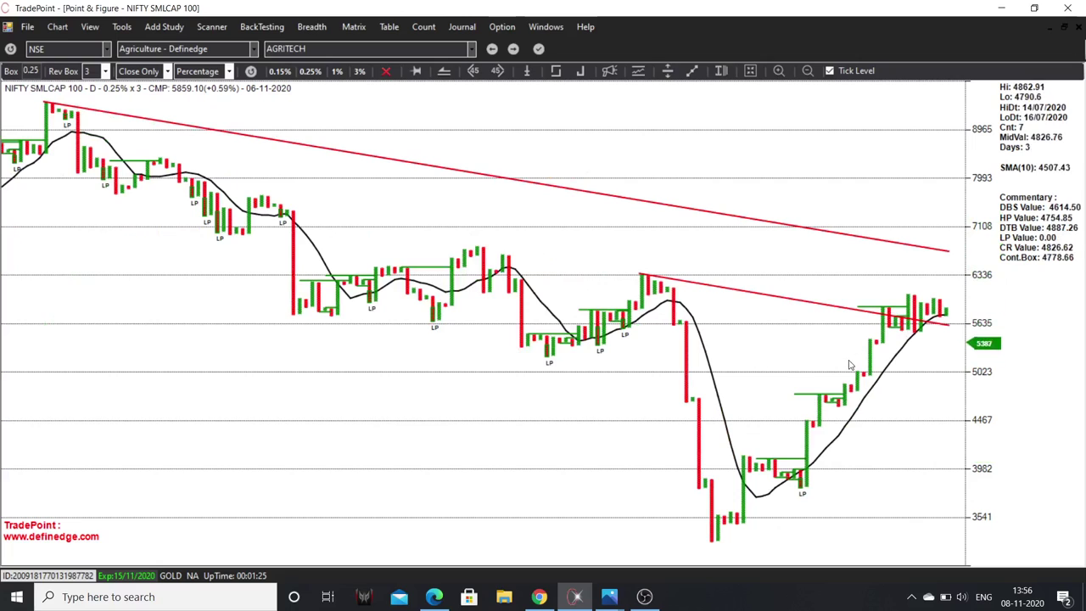
pyautogui.scroll(2, 853, 352)
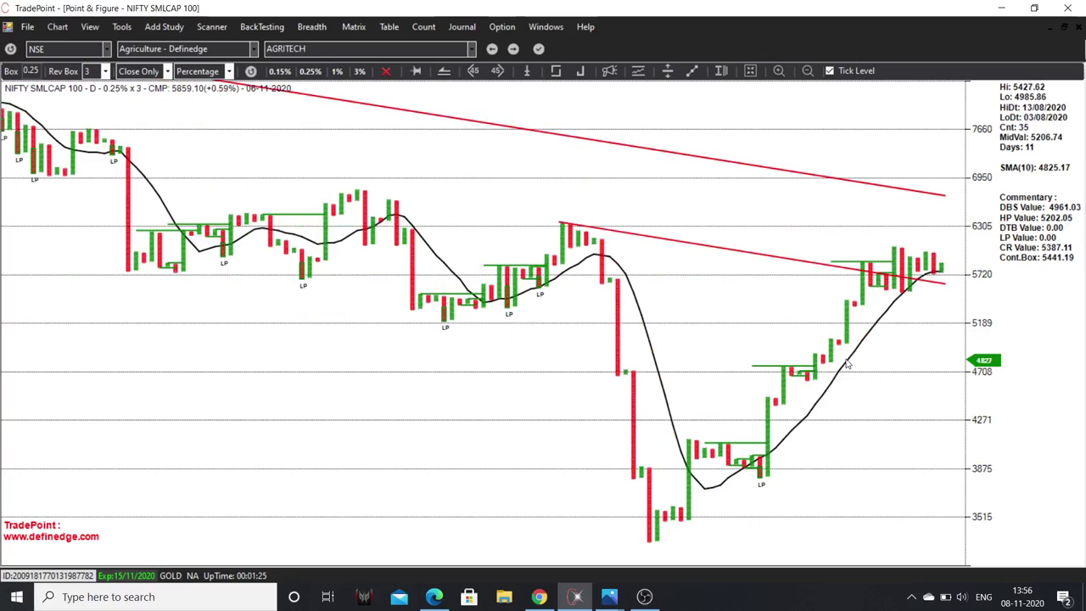
pyautogui.click(539, 597)
# Step: Replace the IndusInd Bank tab's symbol with NIFTY SMALLCAP 100 (CNXSMALLCAP) and dismiss the IG ad
pyautogui.click(72, 9)
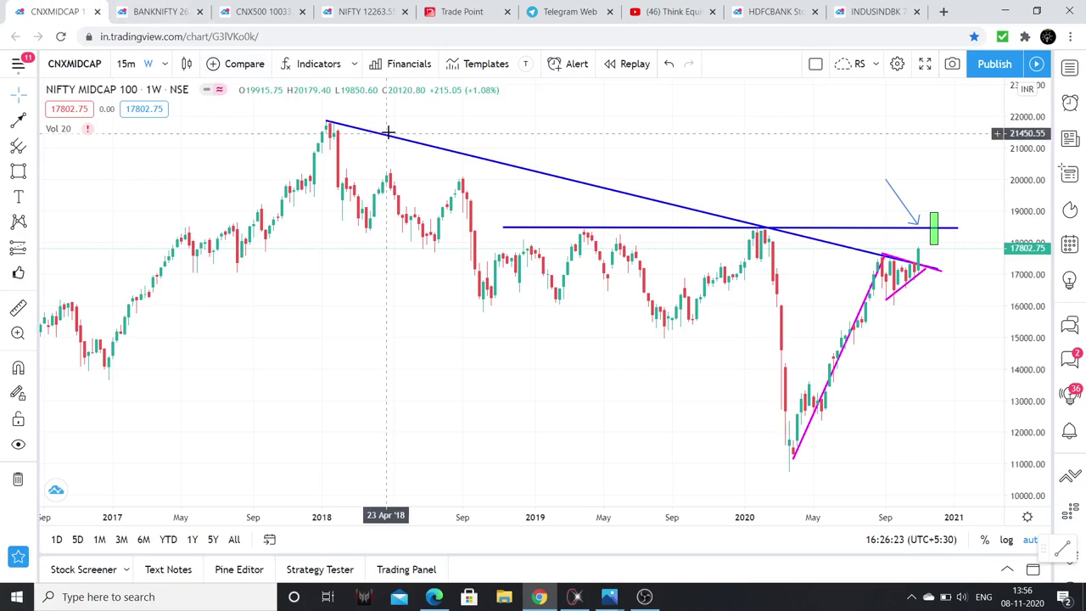
pyautogui.click(159, 12)
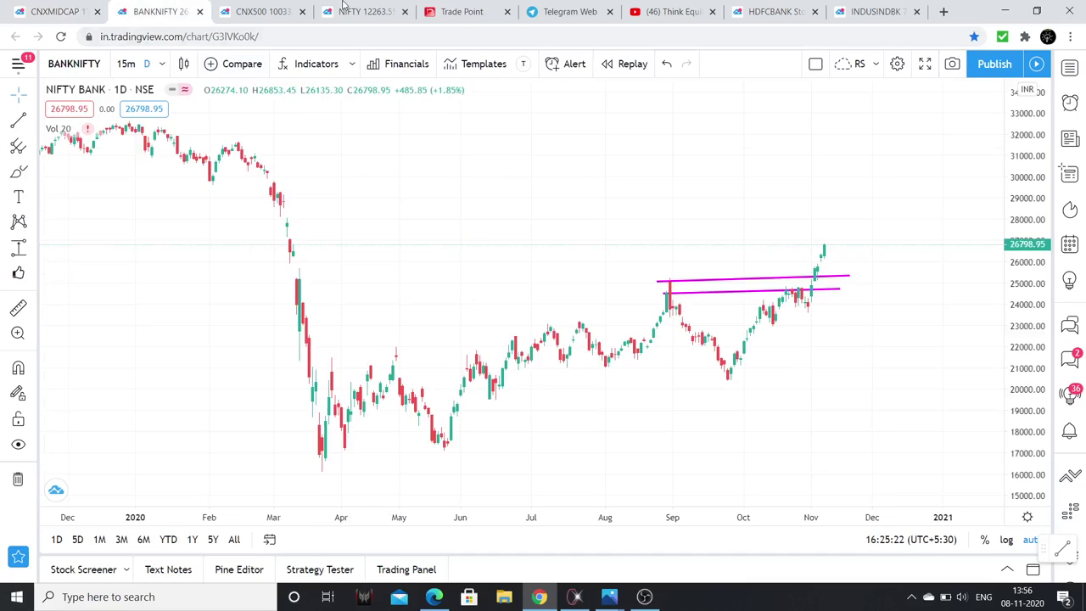
pyautogui.click(811, 10)
pyautogui.click(848, 7)
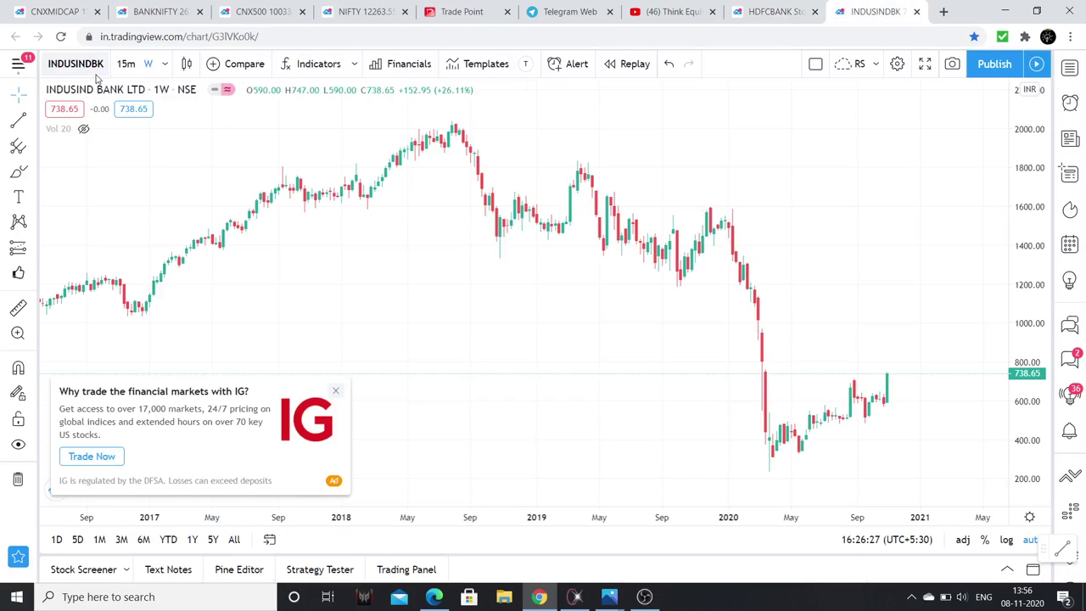
pyautogui.click(93, 70)
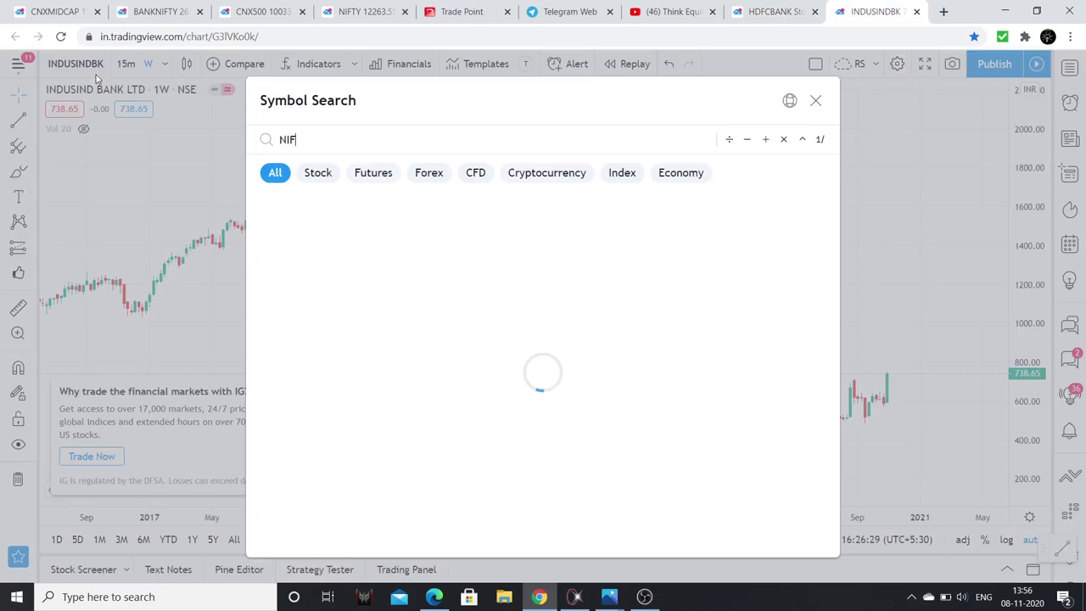
pyautogui.write('SMALL')
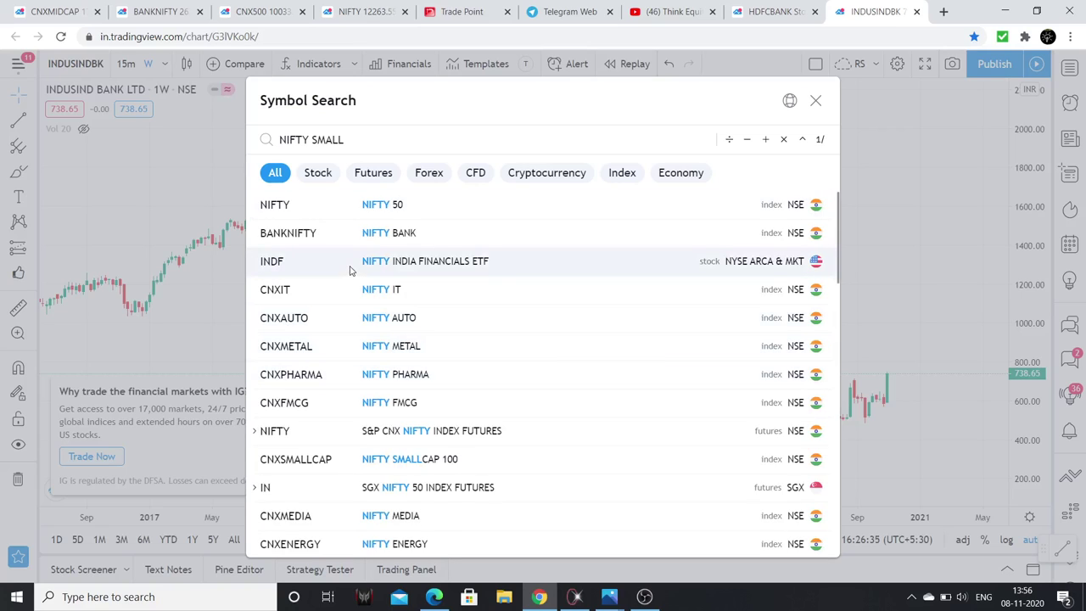
pyautogui.click(449, 459)
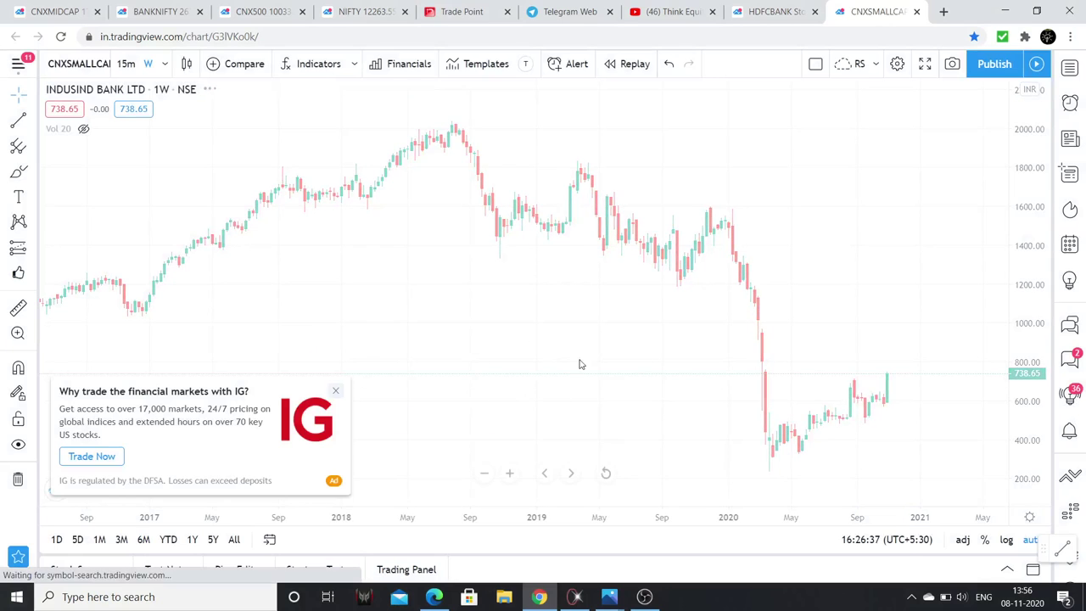
pyautogui.click(337, 392)
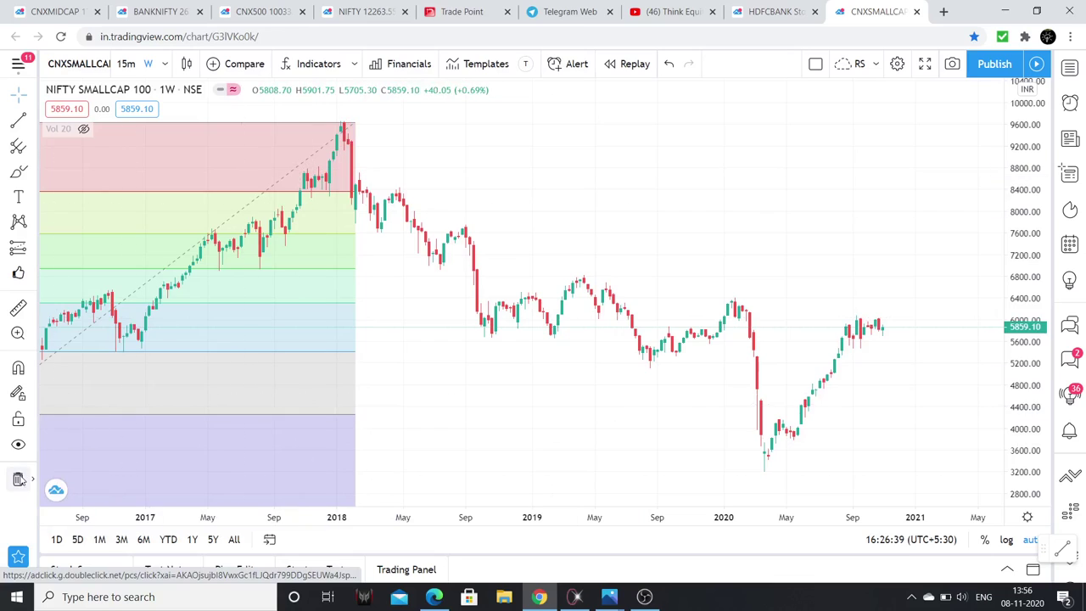
# Step: Pan the Smallcap 100 chart toward 2022 and compare it with the NIFTY MIDCAP 100 chart
pyautogui.moveTo(746, 204); pyautogui.dragTo(653, 169)
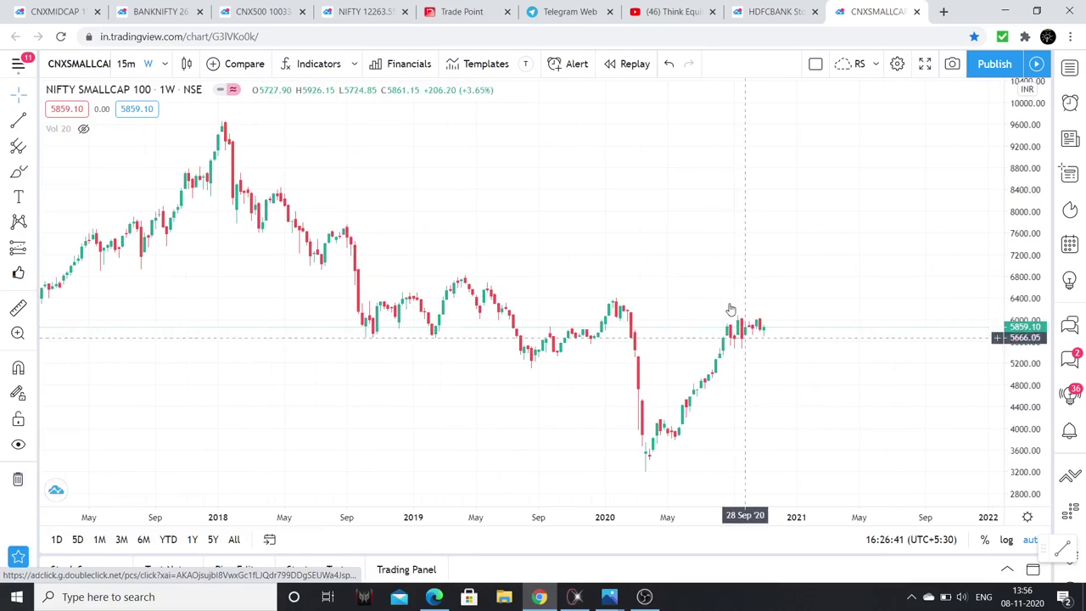
pyautogui.scroll(5, 718, 445)
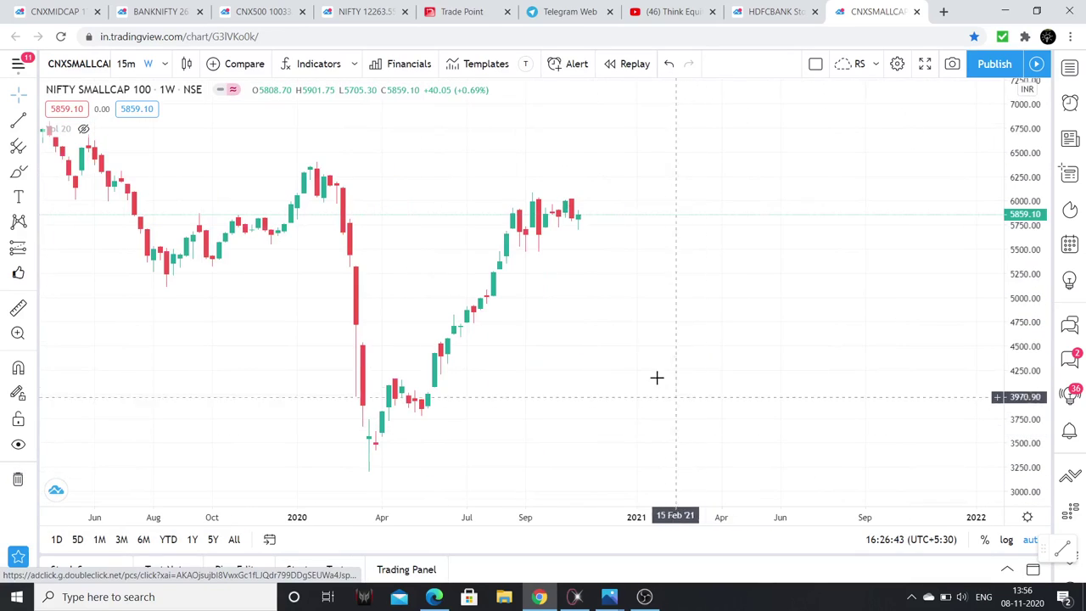
pyautogui.click(105, 16)
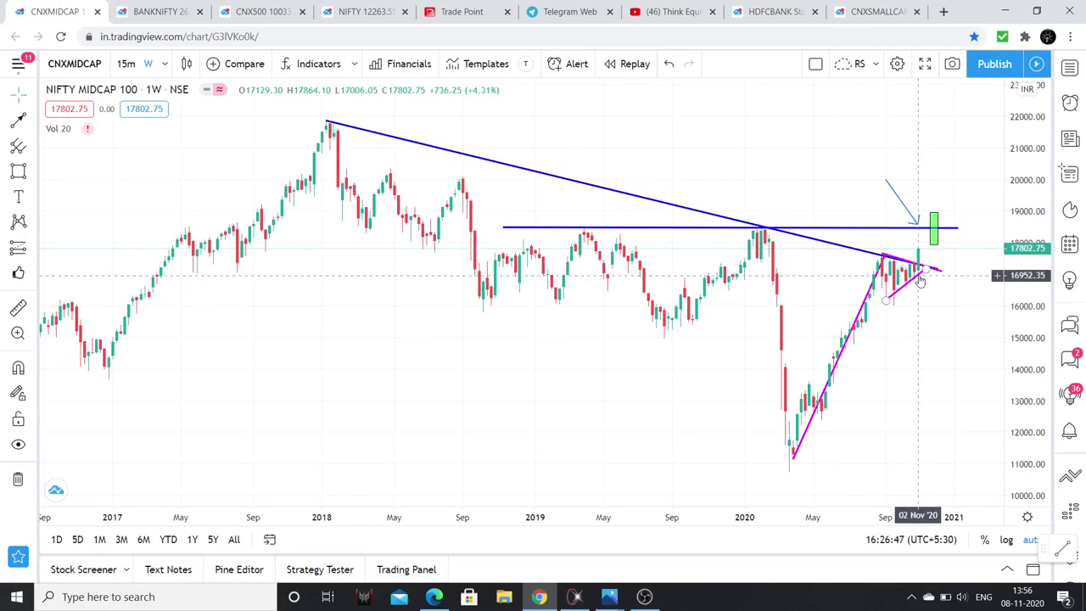
pyautogui.click(874, 12)
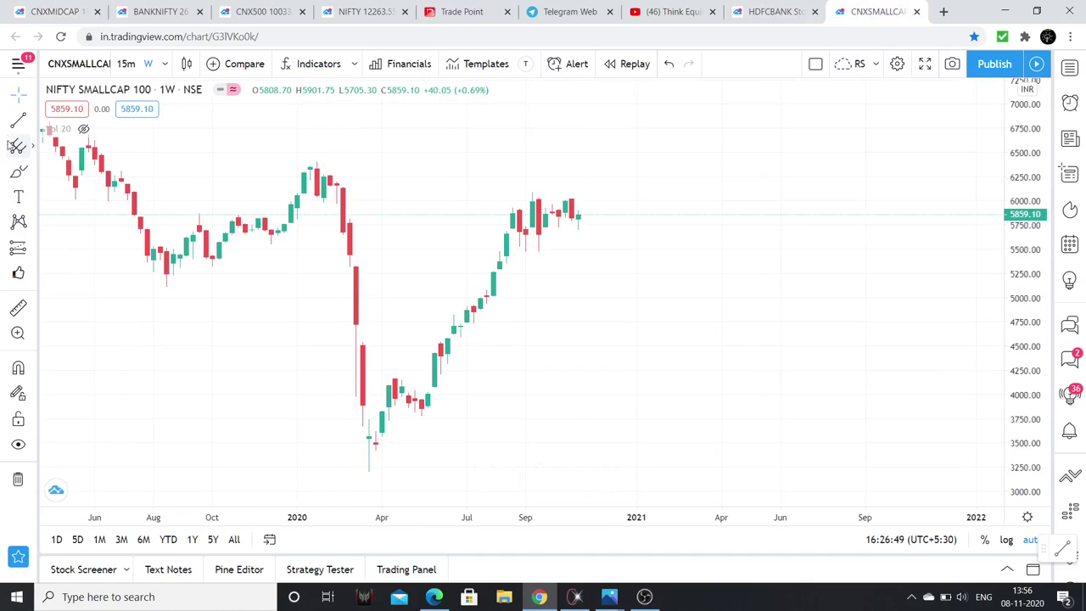
# Step: Draw a flag: pole from the May '20 low to the Aug '20 high, flat top, rising lower line
pyautogui.click(18, 120)
pyautogui.click(425, 405)
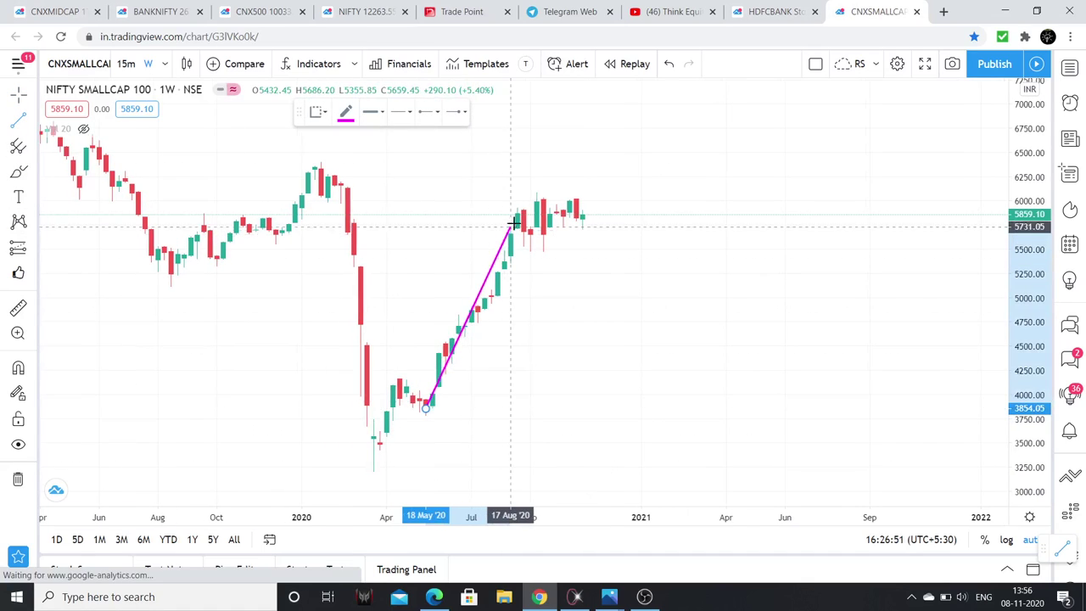
pyautogui.click(525, 197)
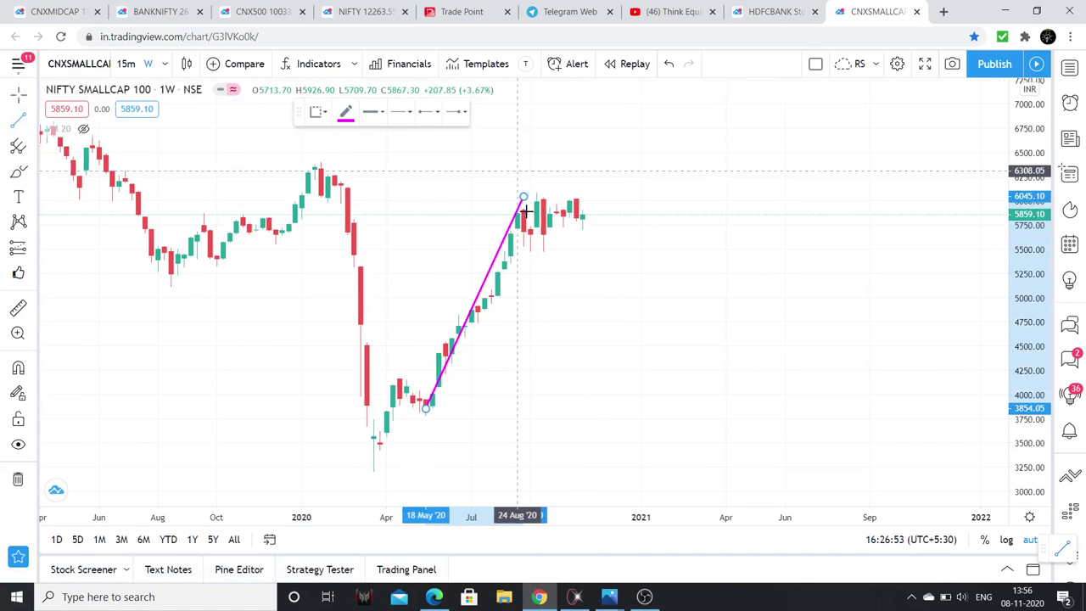
pyautogui.moveTo(532, 199); pyautogui.dragTo(615, 197)
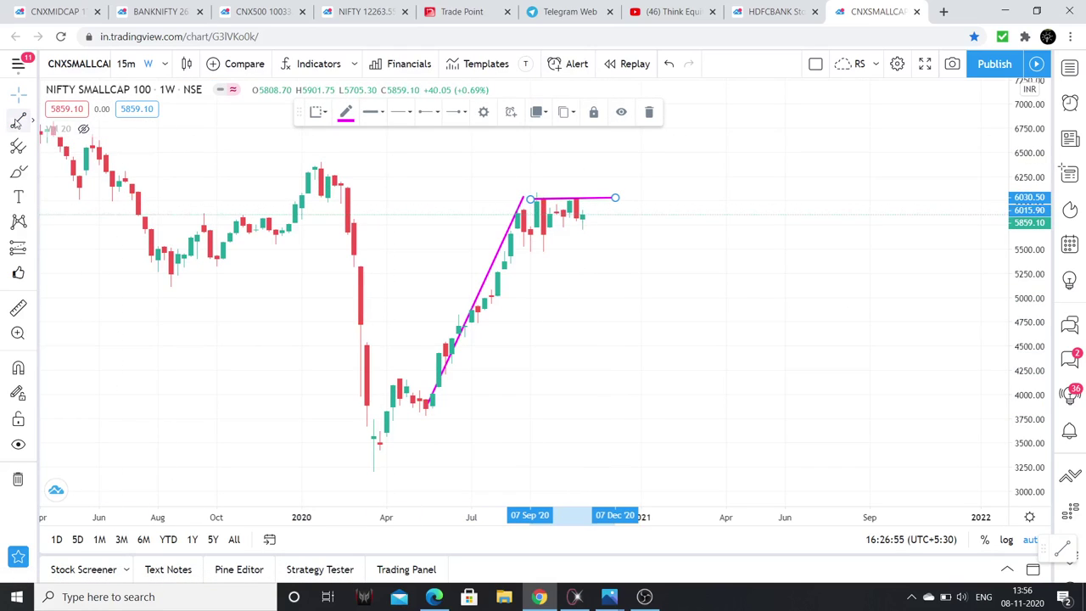
pyautogui.moveTo(530, 252); pyautogui.dragTo(609, 206)
pyautogui.scroll(-5, 712, 337)
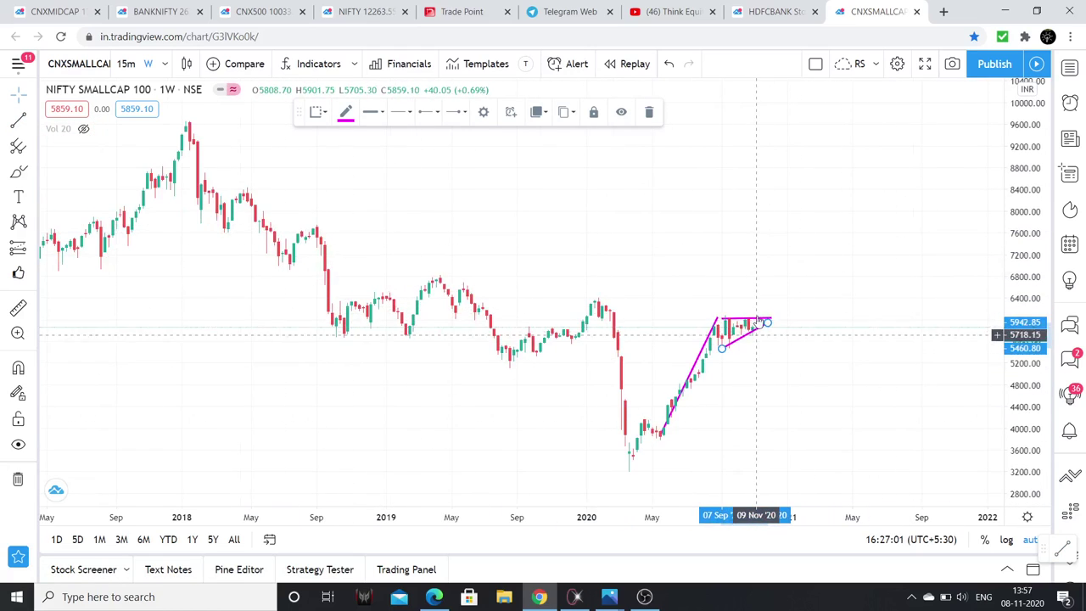
# Step: Compare against the NIFTY MIDCAP 100 chart, return to Smallcap 100, and bring up OBS Studio
pyautogui.click(64, 11)
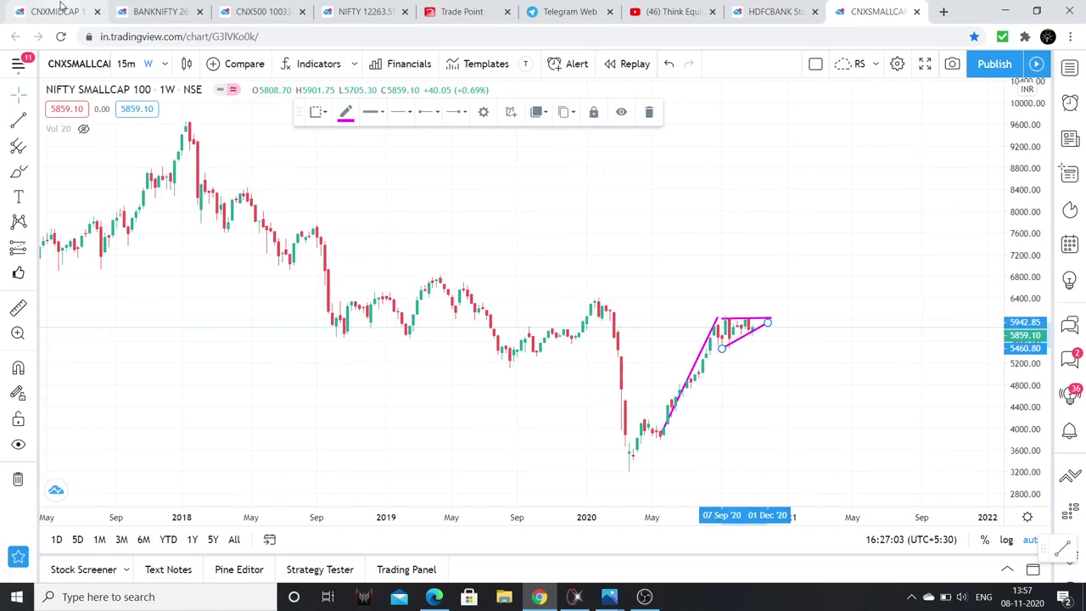
pyautogui.click(874, 11)
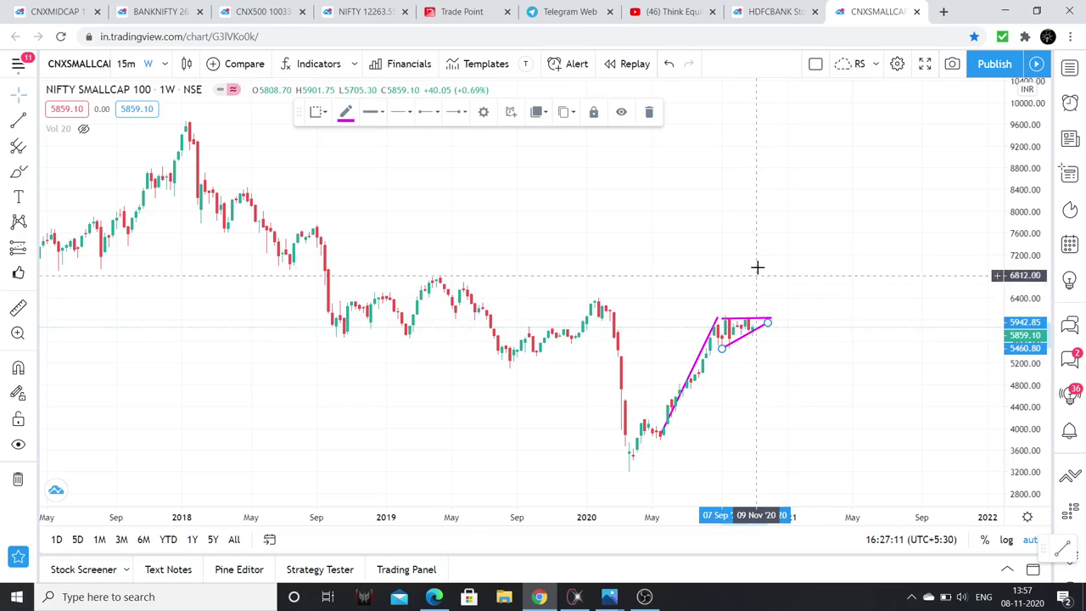
pyautogui.click(645, 596)
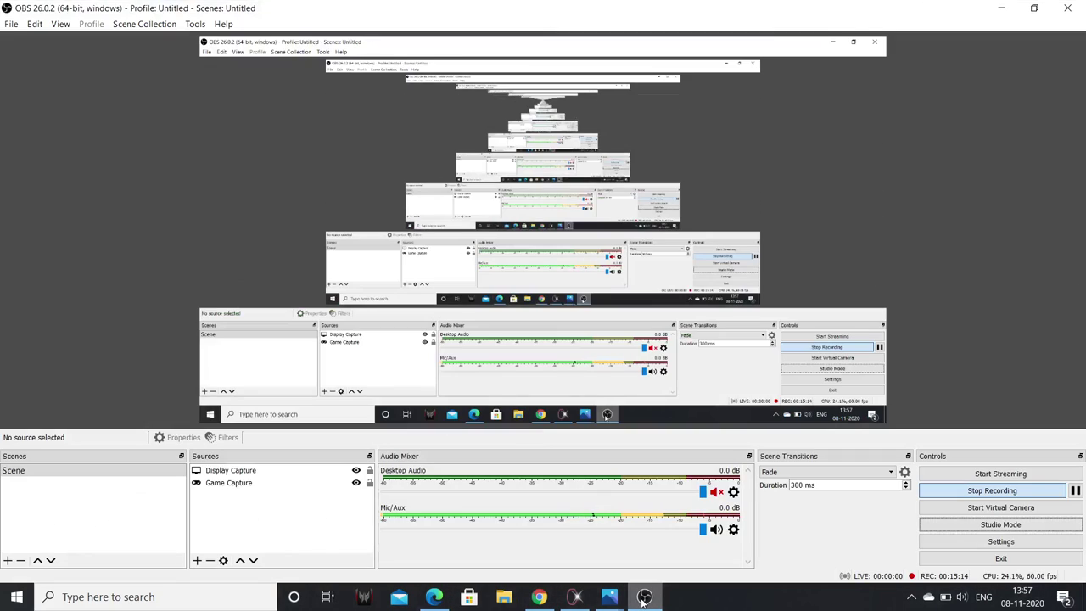
# Step: Minimise OBS Studio and bring TradePoint's NIFTY SMLCAP 100 point-and-figure chart forward
pyautogui.click(645, 597)
pyautogui.click(574, 598)
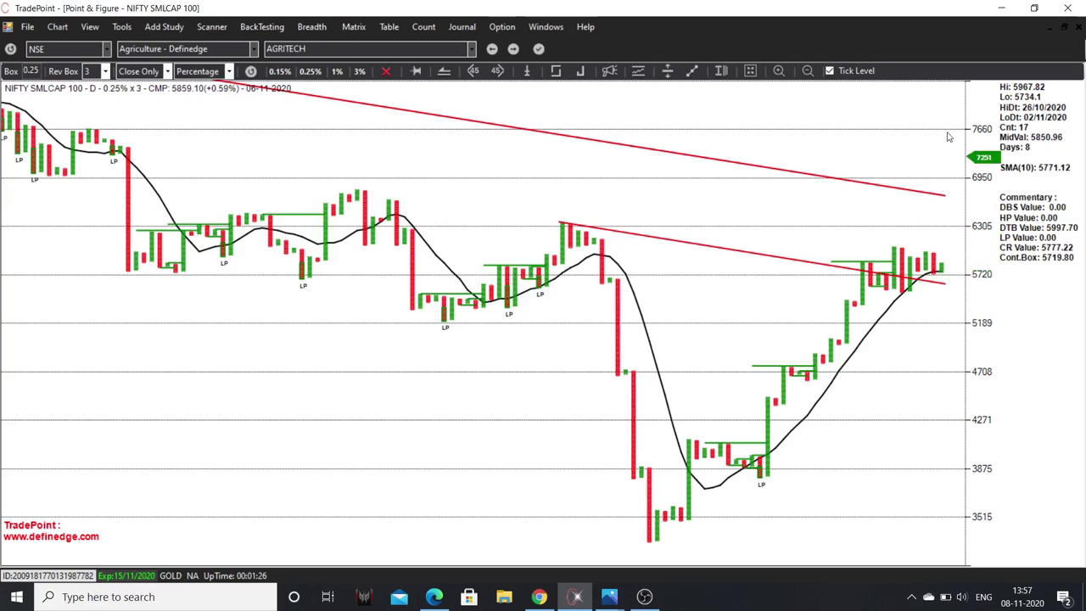
# Step: Minimise TradePoint and switch Chrome to the Think Equity YouTube channel's Videos page
pyautogui.click(1002, 10)
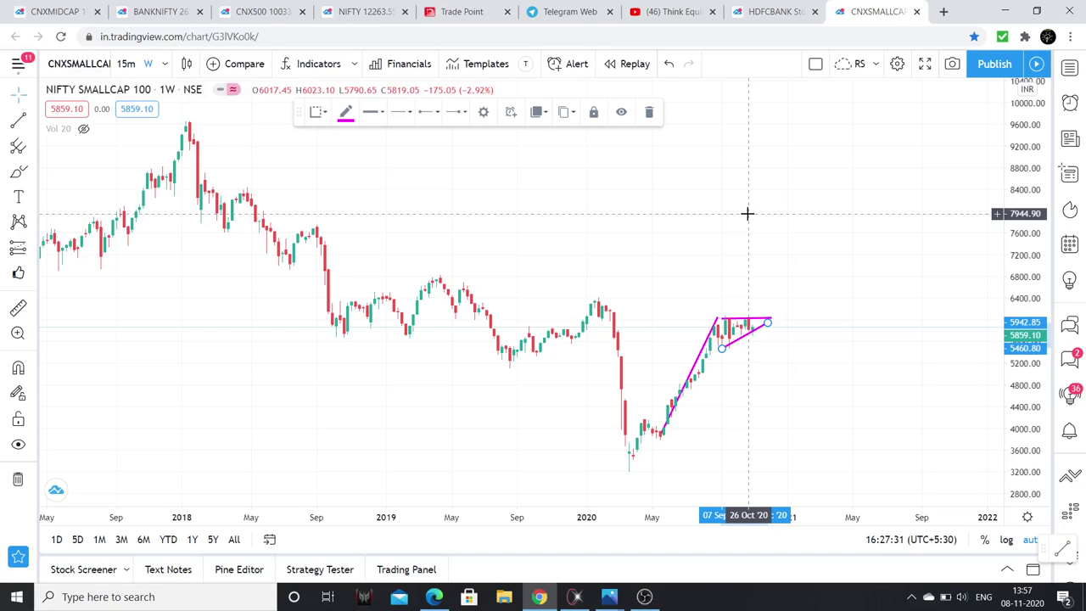
pyautogui.click(671, 12)
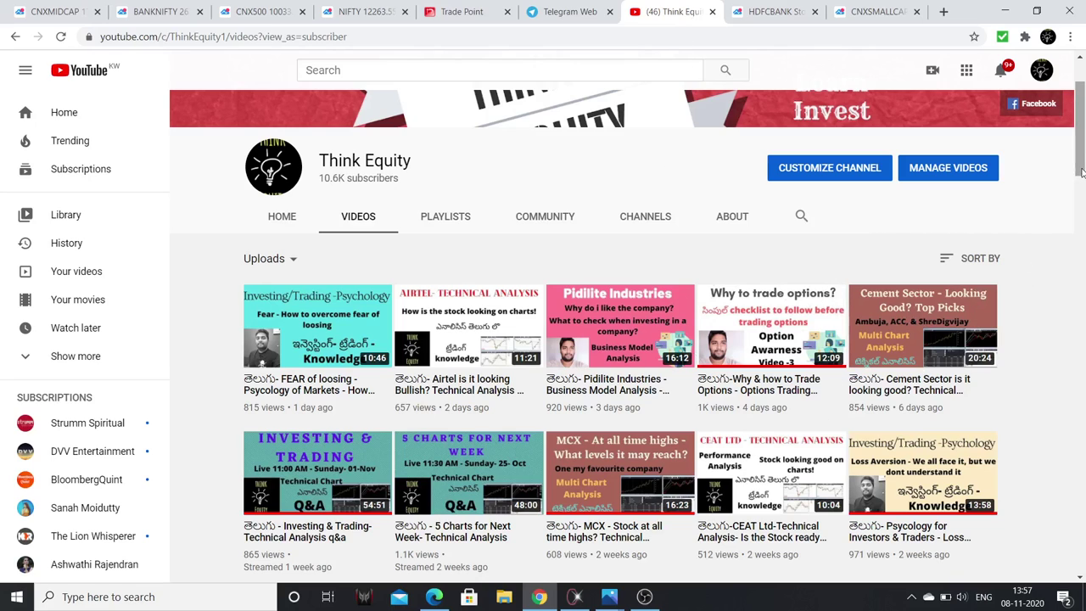
# Step: Scroll through Think Equity's video grid, then stop the OBS Studio recording
pyautogui.moveTo(1081, 172); pyautogui.dragTo(1081, 219)
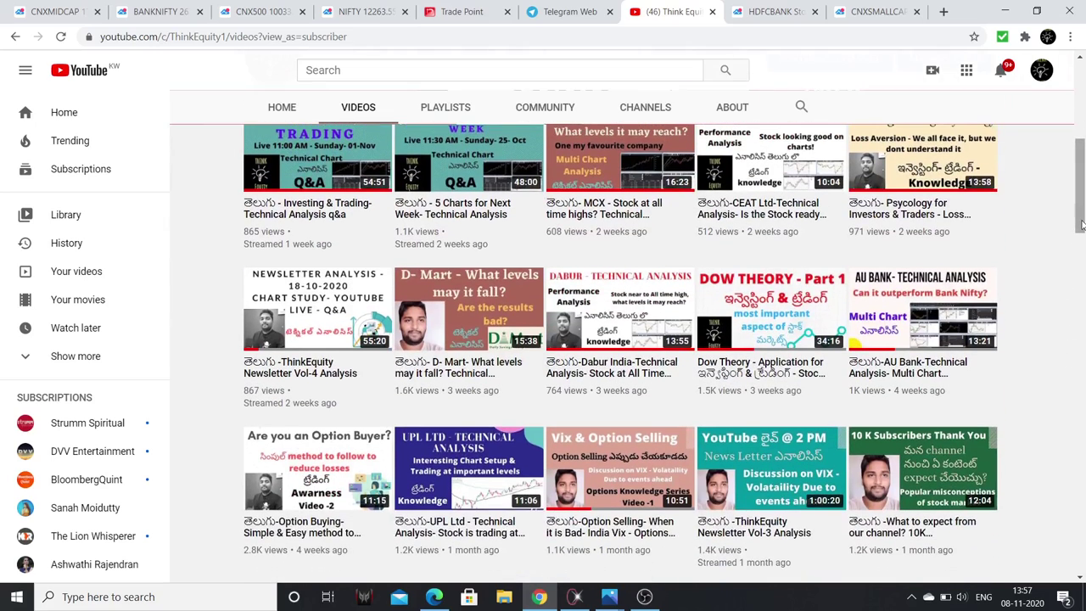
pyautogui.moveTo(1082, 223); pyautogui.dragTo(1081, 246)
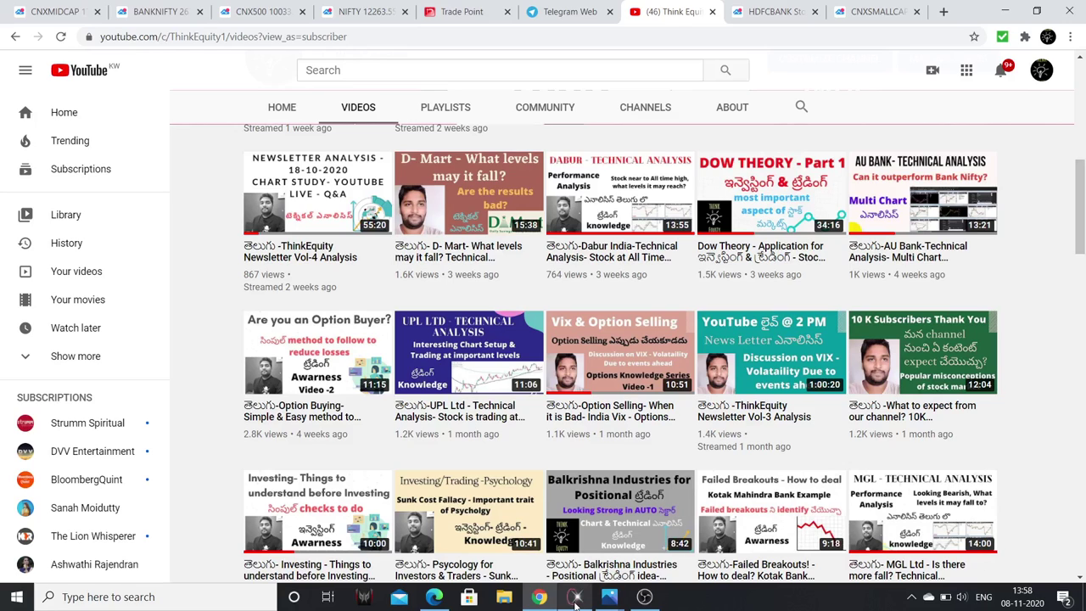
pyautogui.click(645, 597)
pyautogui.click(992, 491)
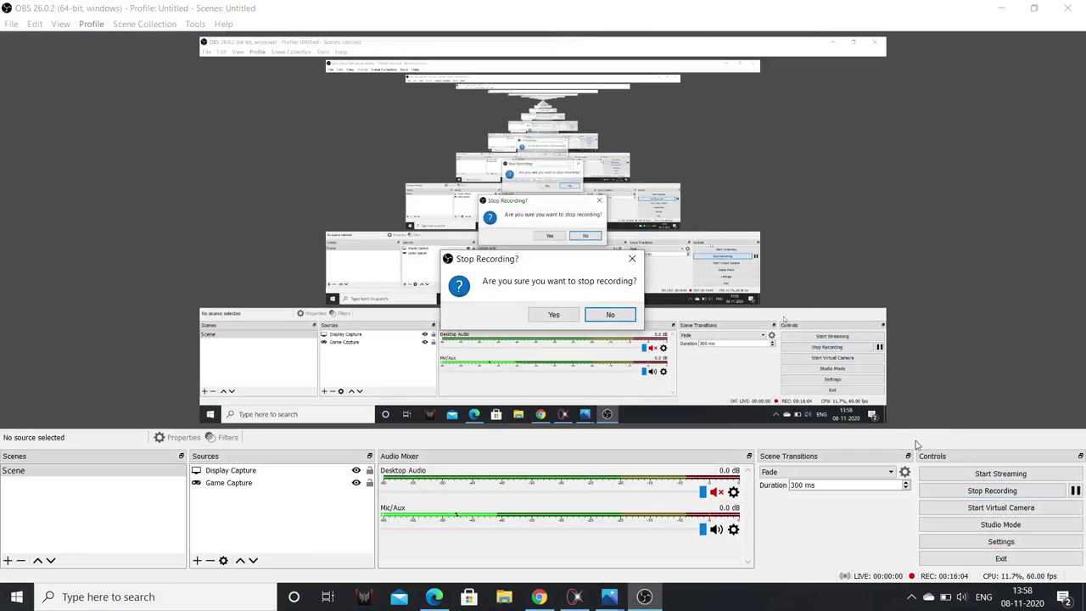